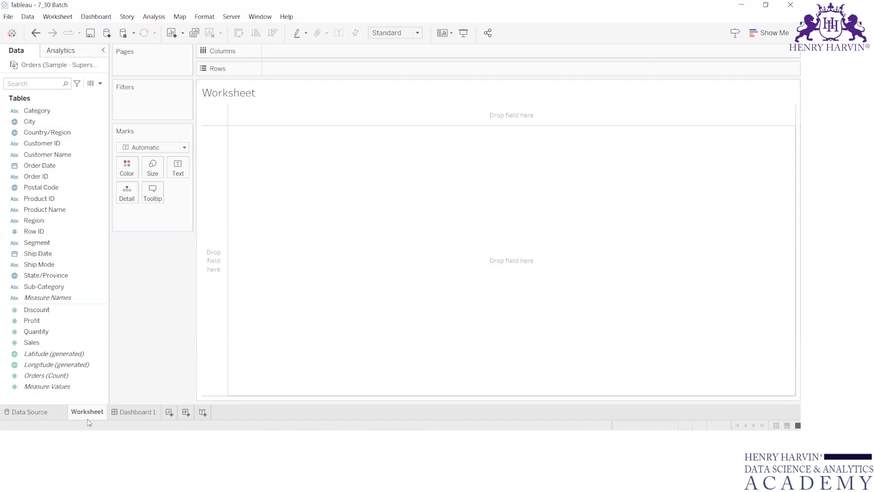
# Rename the Dashboard 1 tab as Company
pyautogui.doubleClick(129, 411)
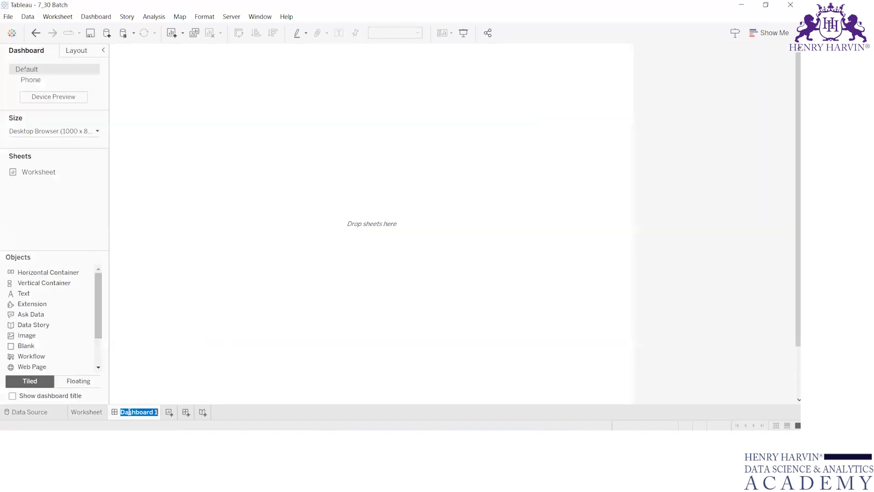
pyautogui.write('Company')
pyautogui.press('Return')
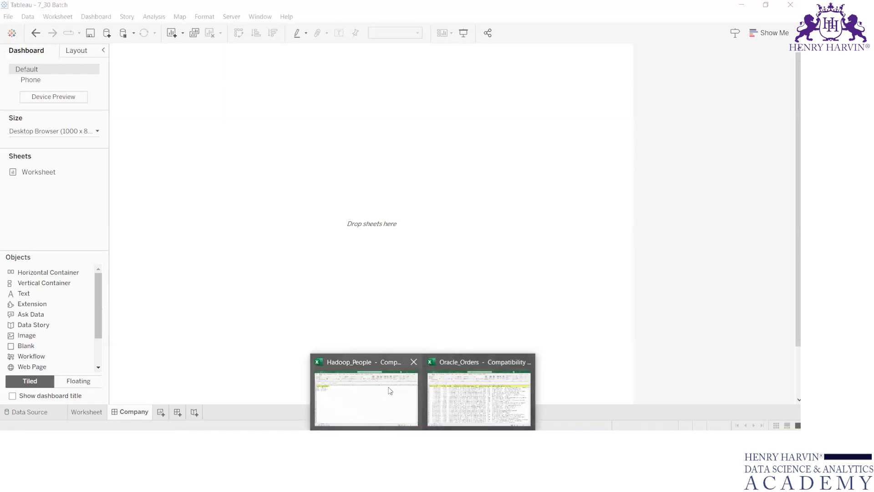
# Switch to the Hadoop_People workbook in Excel and add a new blank sheet
pyautogui.hotkey('alt', 'Tab')
pyautogui.click(164, 171)
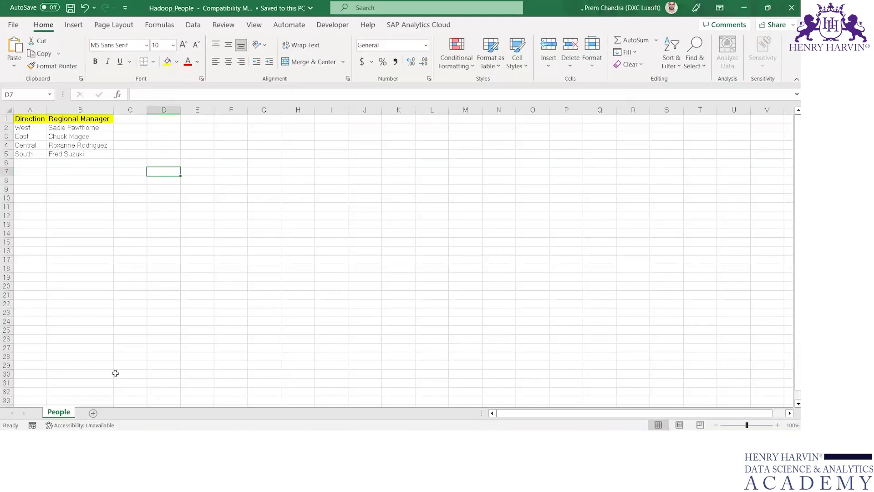
pyautogui.click(96, 411)
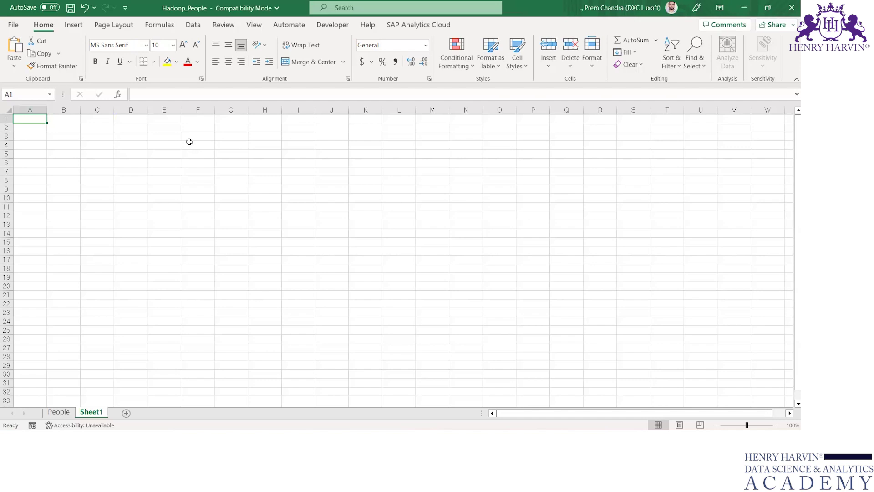
pyautogui.click(191, 143)
pyautogui.moveTo(255, 165); pyautogui.dragTo(524, 334)
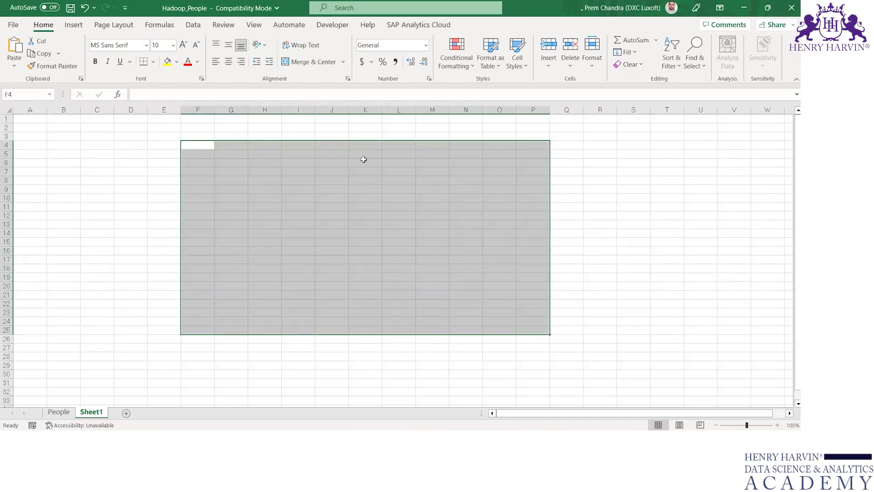
pyautogui.click(311, 62)
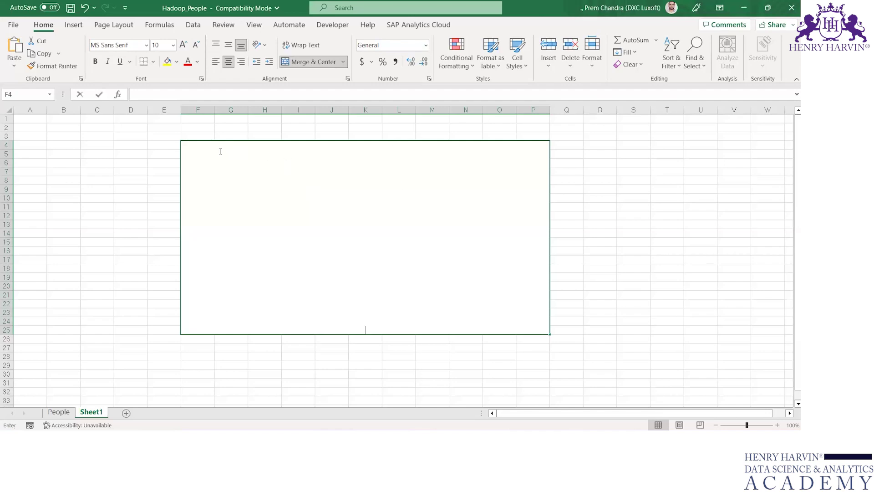
pyautogui.click(263, 98)
pyautogui.hotkey('ctrl', 's')
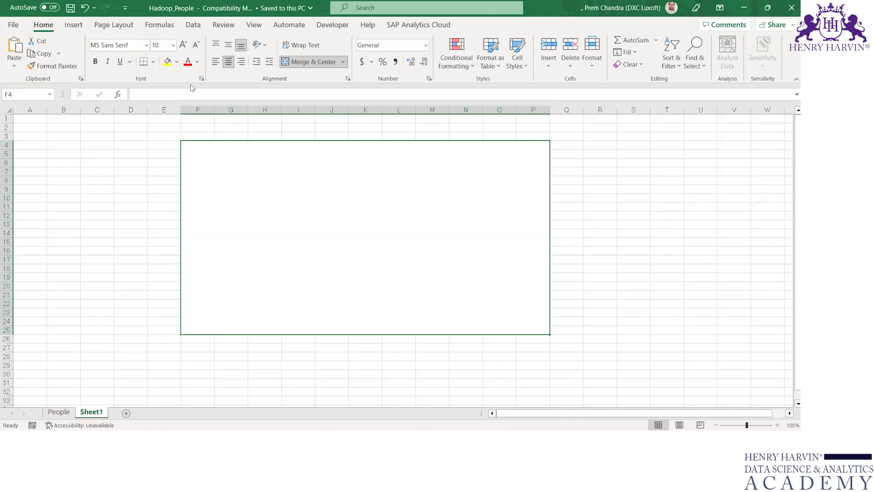
pyautogui.moveTo(624, 231); pyautogui.dragTo(268, 181)
pyautogui.click(268, 181)
pyautogui.click(310, 63)
pyautogui.click(200, 154)
# Merge and center cells F4:N6 and enter the heading "Title" in the merged cell
pyautogui.moveTo(204, 145); pyautogui.dragTo(464, 163)
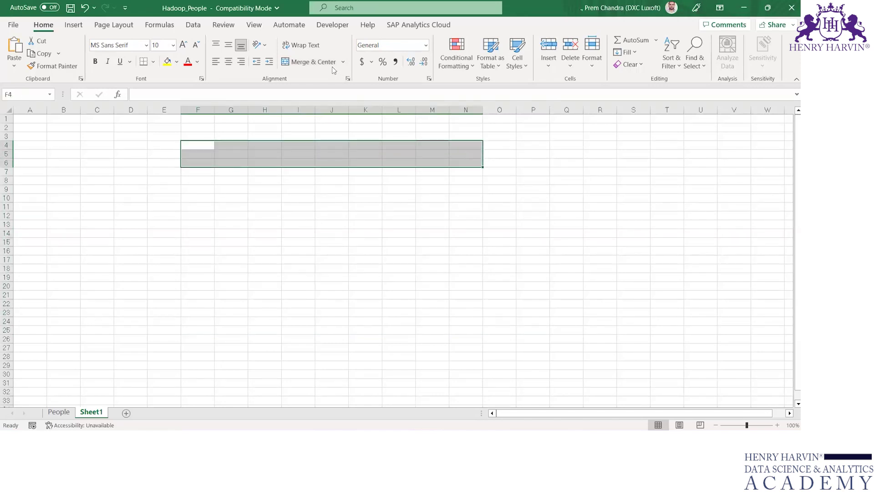
pyautogui.click(333, 64)
pyautogui.write('Ti')
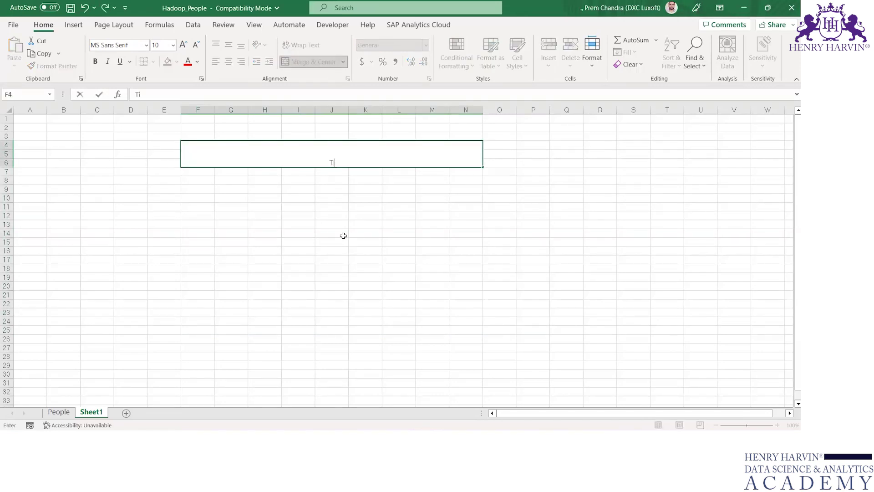
pyautogui.write('tle')
pyautogui.press('Return')
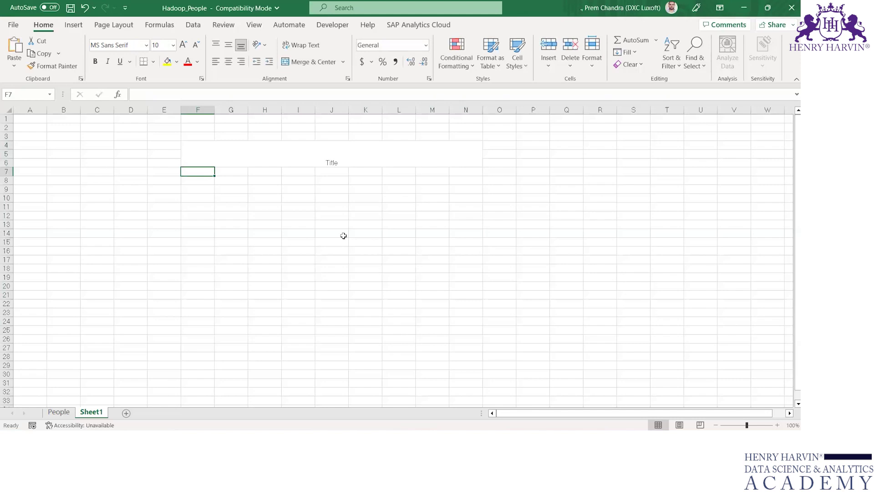
# Merge and center cells F7:I13 as the first chart block under the heading
pyautogui.moveTo(213, 175); pyautogui.dragTo(298, 224)
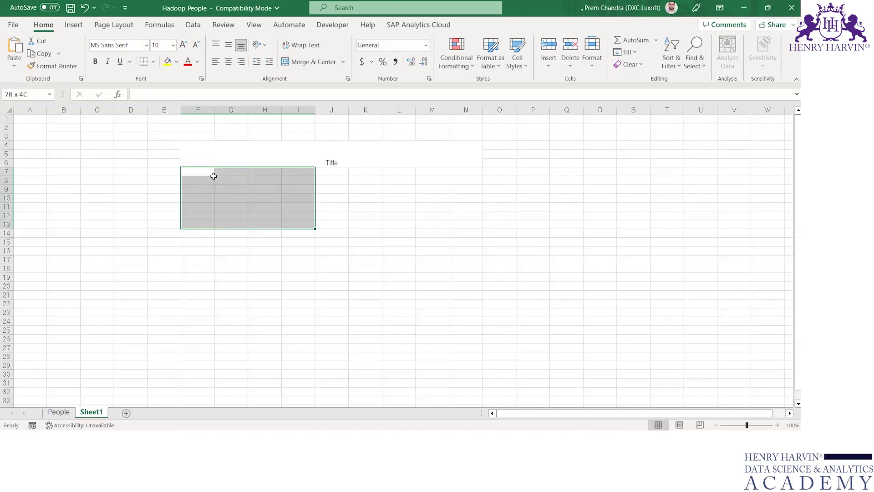
pyautogui.click(309, 62)
pyautogui.press('Up')
pyautogui.press('Right')
pyautogui.press('Down')
pyautogui.press('Down')
pyautogui.press('Down')
pyautogui.press('Down')
pyautogui.press('Down')
pyautogui.press('Down')
pyautogui.press('pagedown')
pyautogui.press('pagedown')
pyautogui.press('pagedown')
pyautogui.hotkey('ctrl', 'Up')
pyautogui.press('Left')
# Merge and center cells J7:M13 as the second chart block beside the first one
pyautogui.click(331, 172)
pyautogui.hotkey('shift', 'Right')
pyautogui.hotkey('shift', 'Right')
pyautogui.hotkey('shift', 'Right')
pyautogui.hotkey('shift', 'Down')
pyautogui.hotkey('shift', 'Down')
pyautogui.hotkey('shift', 'Down')
pyautogui.hotkey('shift', 'Down')
pyautogui.hotkey('shift', 'Down')
pyautogui.hotkey('shift', 'Down')
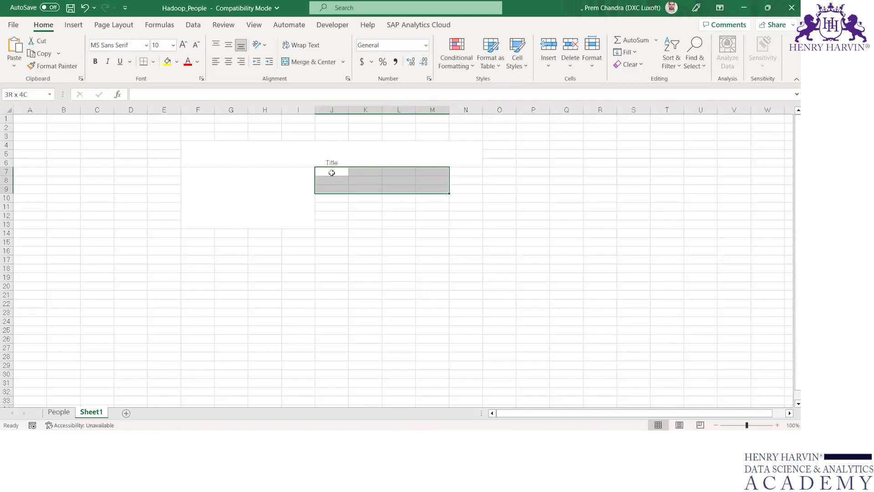
pyautogui.click(321, 62)
pyautogui.click(462, 149)
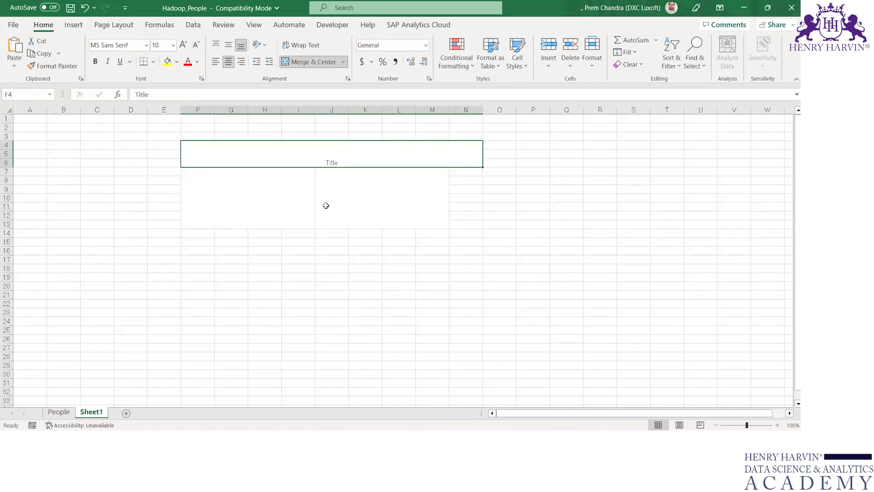
# Merge and center cells F14:I20 as a third chart block below the first one
pyautogui.click(205, 237)
pyautogui.hotkey('shift', 'Right')
pyautogui.hotkey('shift', 'Right')
pyautogui.hotkey('shift', 'Right')
pyautogui.hotkey('shift', 'Down')
pyautogui.hotkey('shift', 'Down')
pyautogui.hotkey('shift', 'Down')
pyautogui.hotkey('shift', 'Down')
pyautogui.hotkey('shift', 'Down')
pyautogui.hotkey('shift', 'Down')
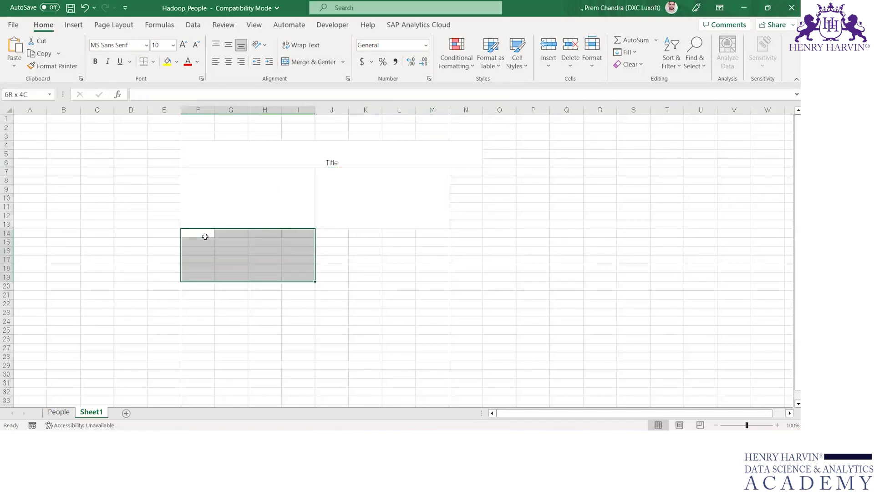
pyautogui.click(324, 63)
# Merge and center cells J14:M20 as the fourth chart block of the layout
pyautogui.click(335, 231)
pyautogui.hotkey('shift', 'Right')
pyautogui.hotkey('shift', 'Right')
pyautogui.hotkey('shift', 'Right')
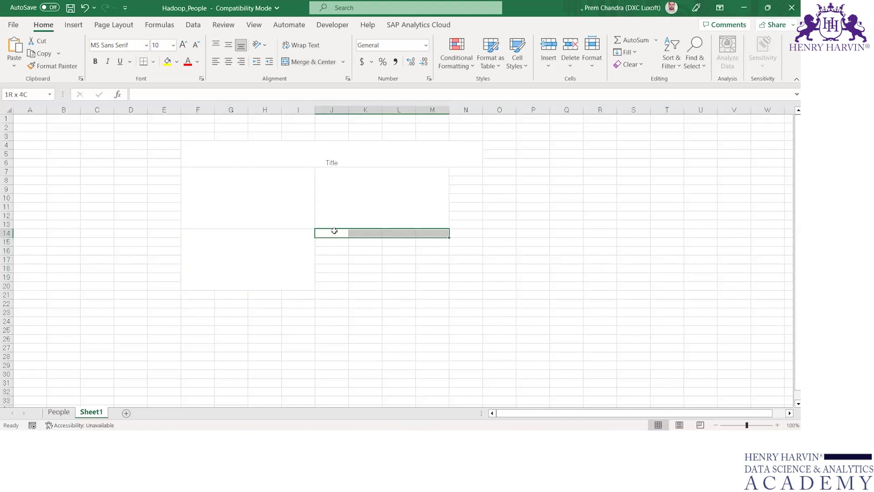
pyautogui.hotkey('shift', 'Down')
pyautogui.hotkey('shift', 'Down')
pyautogui.hotkey('shift', 'Down')
pyautogui.hotkey('shift', 'Down')
pyautogui.hotkey('shift', 'Down')
pyautogui.hotkey('shift', 'Down')
pyautogui.click(319, 60)
# Merge and center cells N7:N20 into one tall side block next to the chart blocks
pyautogui.click(462, 169)
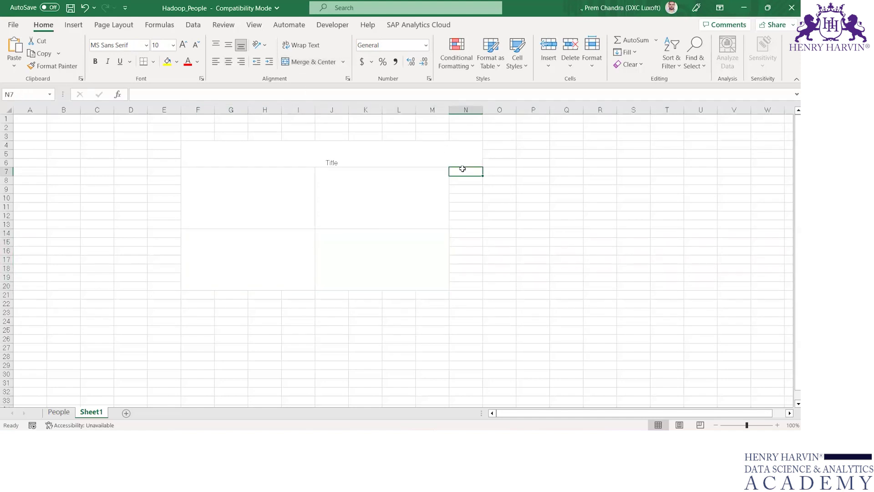
pyautogui.hotkey('shift', 'Down')
pyautogui.hotkey('shift', 'Down')
pyautogui.hotkey('shift', 'Down')
pyautogui.hotkey('shift', 'Down')
pyautogui.hotkey('shift', 'Down')
pyautogui.hotkey('shift', 'Down')
pyautogui.hotkey('shift', 'Down')
pyautogui.hotkey('shift', 'Down')
pyautogui.hotkey('shift', 'Down')
pyautogui.hotkey('shift', 'Down')
pyautogui.hotkey('shift', 'Down')
pyautogui.hotkey('shift', 'Down')
pyautogui.hotkey('shift', 'Down')
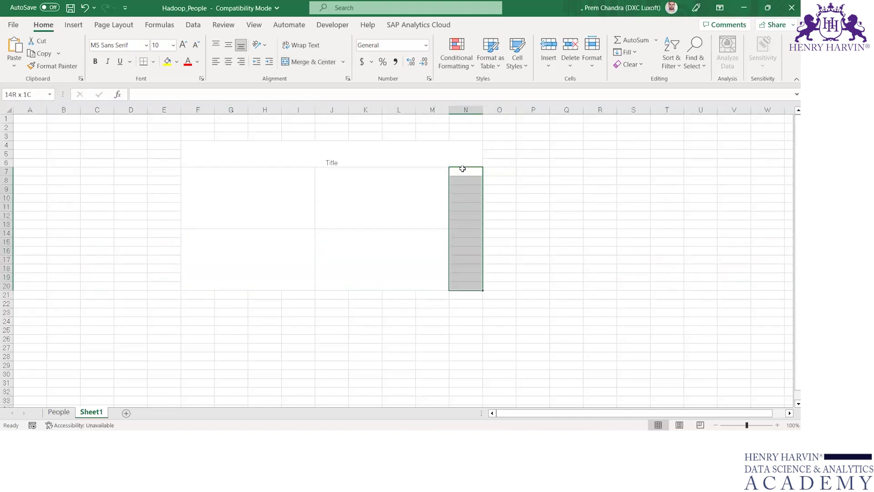
pyautogui.click(313, 62)
# Middle-align the "Title" heading vertically in its merged cell
pyautogui.click(321, 155)
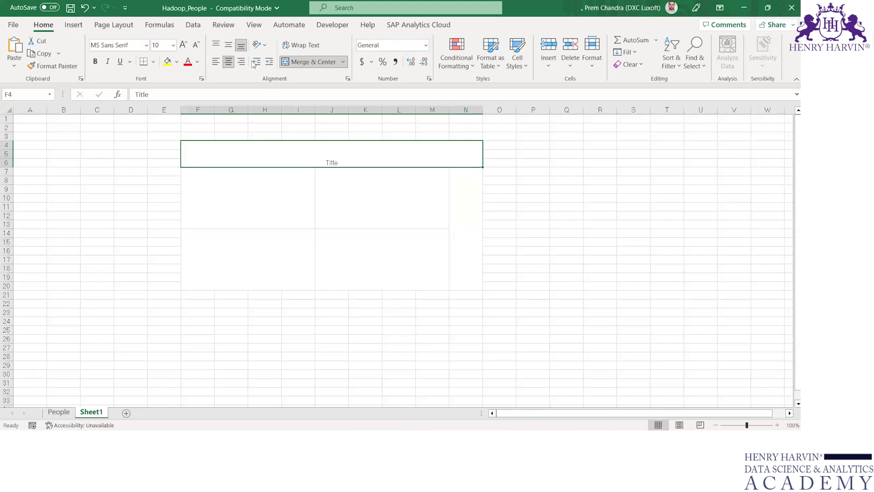
pyautogui.click(228, 45)
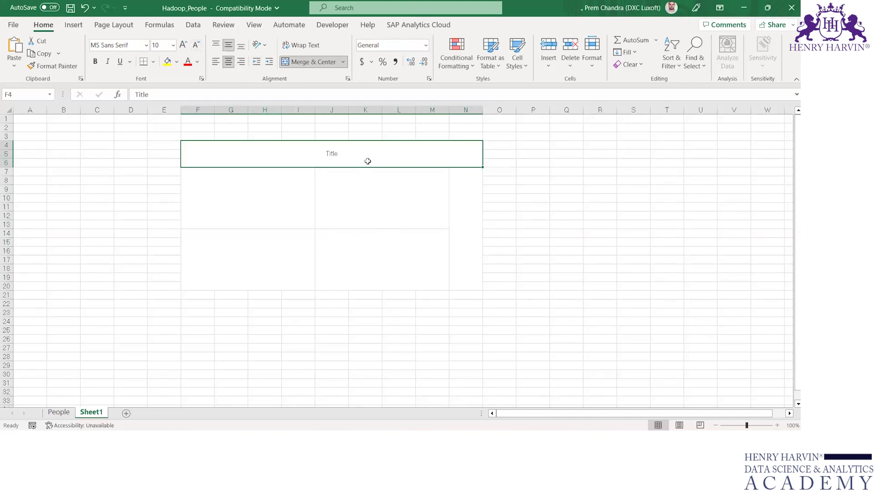
pyautogui.doubleClick(327, 152)
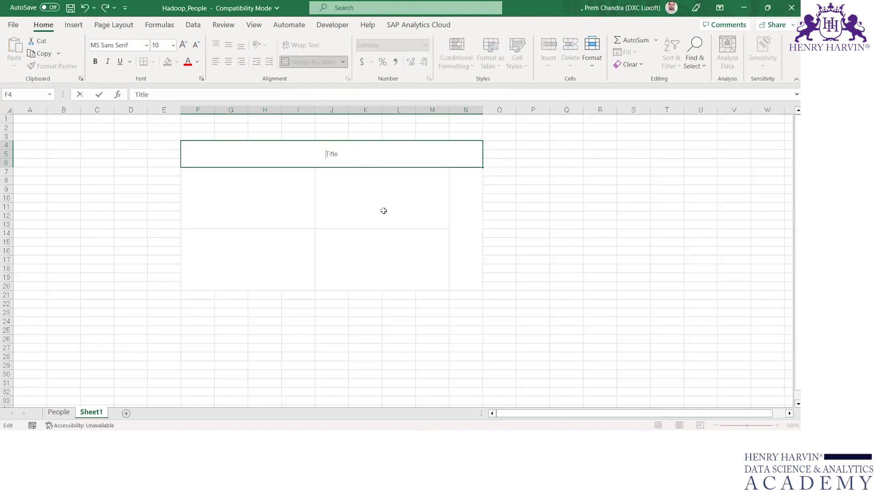
pyautogui.click(285, 190)
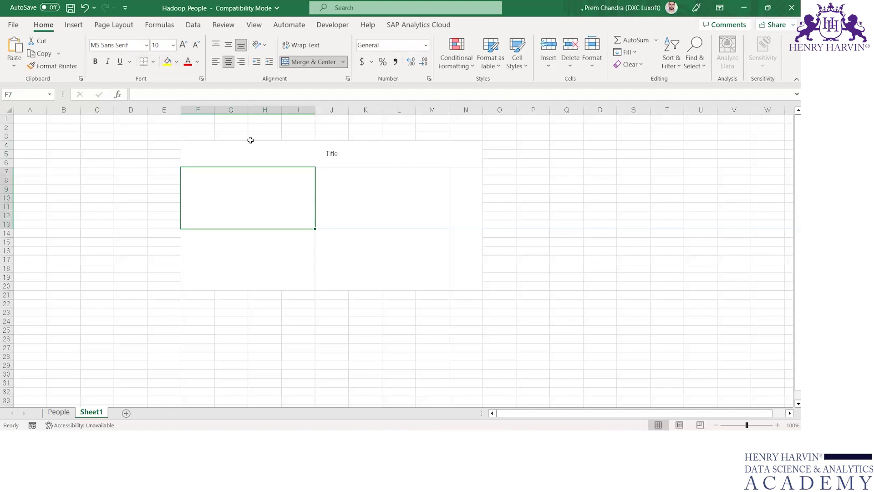
# Apply an outside border around the whole layout, F4:N20
pyautogui.moveTo(250, 139); pyautogui.dragTo(250, 141)
pyautogui.click(153, 61)
pyautogui.click(178, 197)
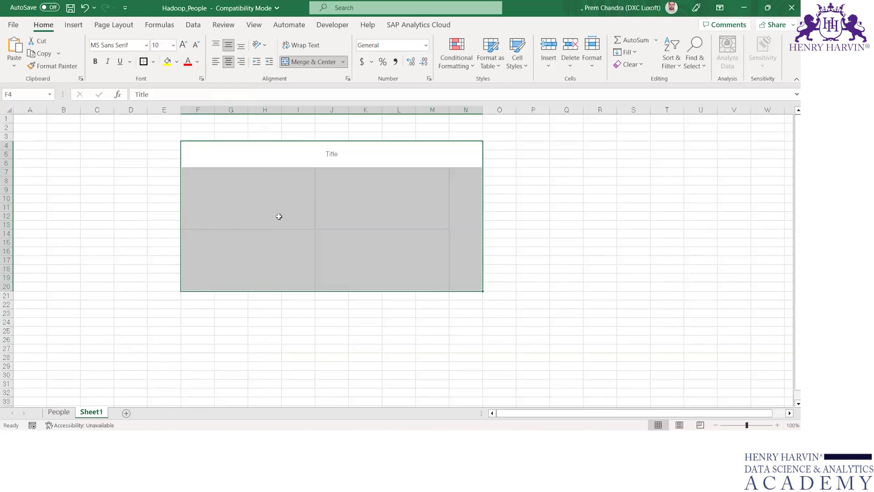
# Add outside borders to each of the four chart blocks and to the tall side block in column N
pyautogui.click(279, 217)
pyautogui.click(380, 196)
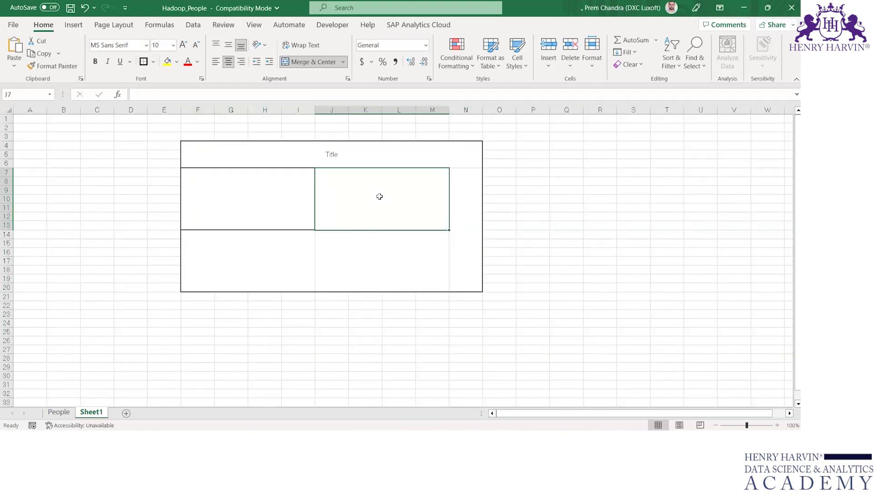
pyautogui.click(238, 284)
pyautogui.click(353, 267)
pyautogui.click(463, 238)
pyautogui.click(555, 246)
pyautogui.click(452, 199)
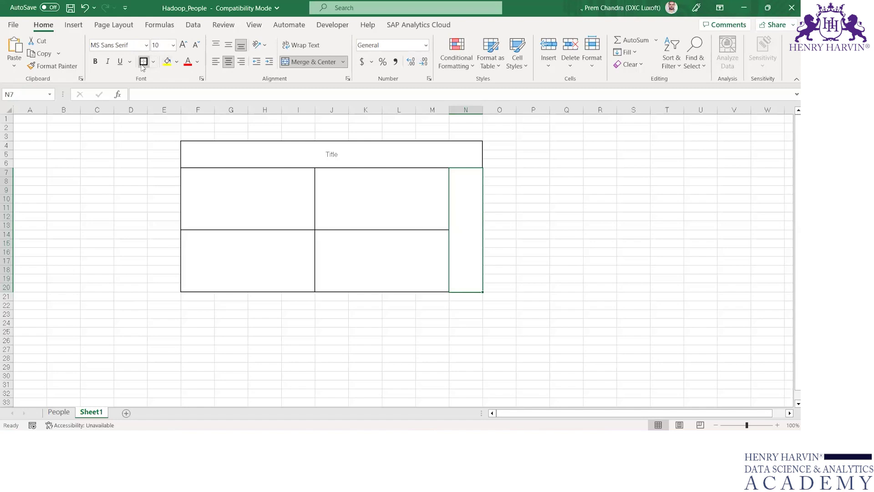
pyautogui.click(142, 62)
pyautogui.click(552, 251)
# Replace the heading text with "Sales Dashboard"
pyautogui.doubleClick(332, 149)
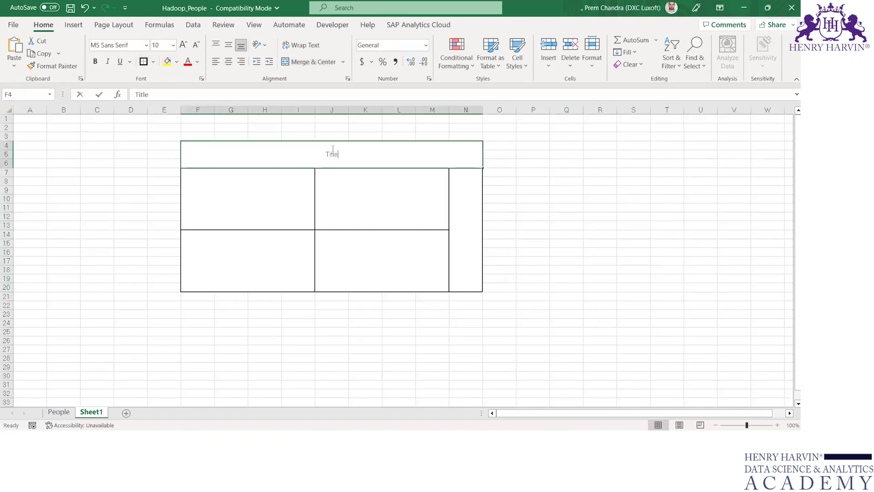
pyautogui.doubleClick(332, 149)
pyautogui.write('Sa')
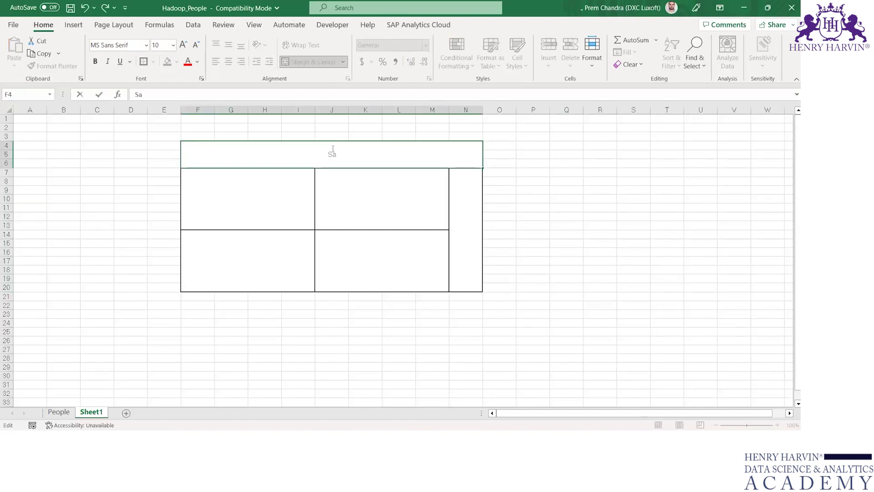
pyautogui.write('les Dashboard')
pyautogui.press('Return')
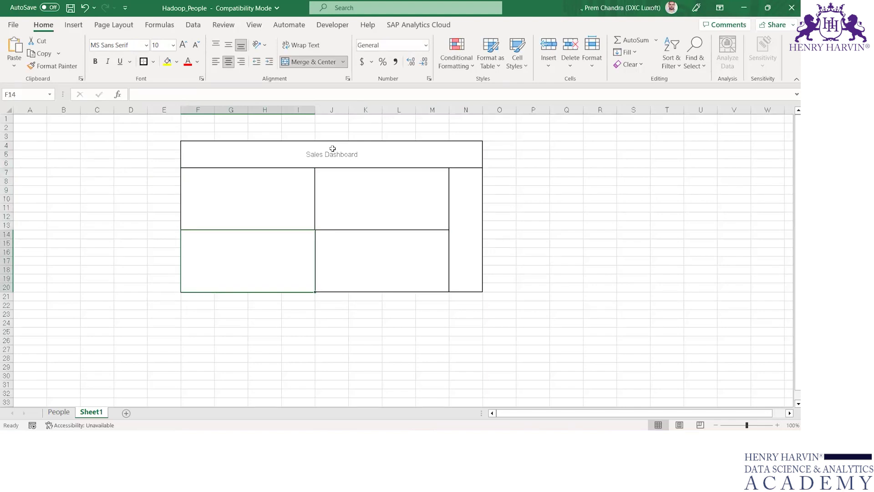
pyautogui.write('Sale')
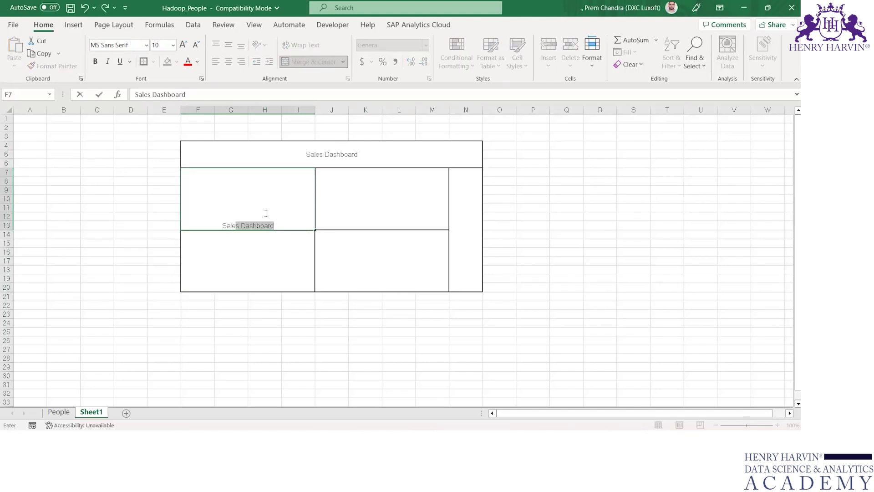
pyautogui.press('Return')
pyautogui.press('F2')
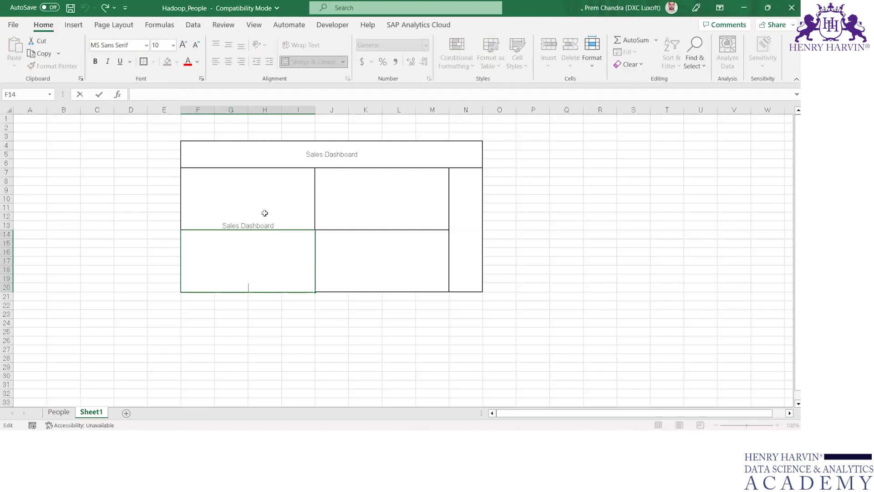
# Label the F7:I13 block "Sales" and the J7:M13 block "Profit"
pyautogui.click(264, 213)
pyautogui.write('Sales')
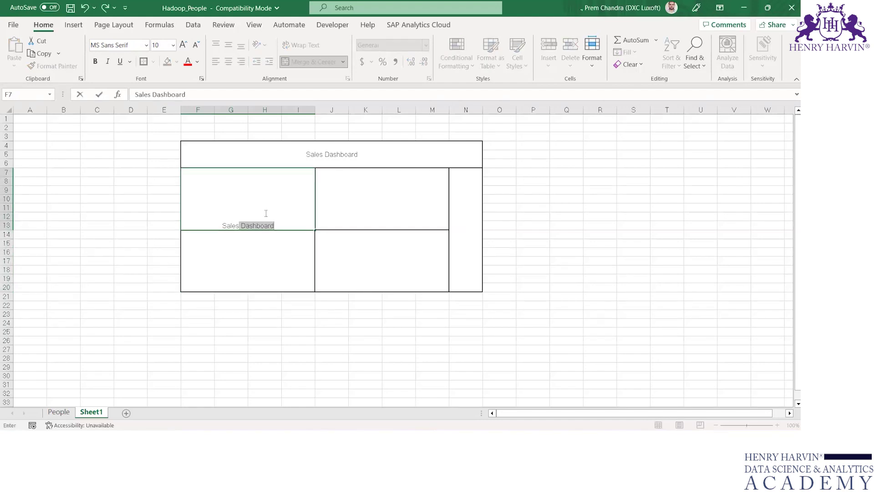
pyautogui.press('Delete')
pyautogui.press('Return')
pyautogui.click(374, 187)
pyautogui.write('Profit')
pyautogui.press('Return')
# Label the F14:I20 block "Discount" and the J14:M20 block "Quantity"
pyautogui.press('Left')
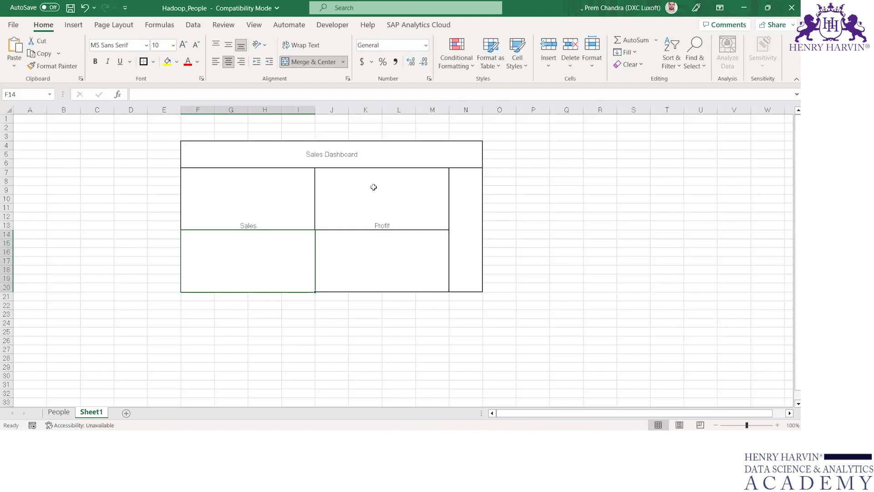
pyautogui.write('Discount')
pyautogui.press('Return')
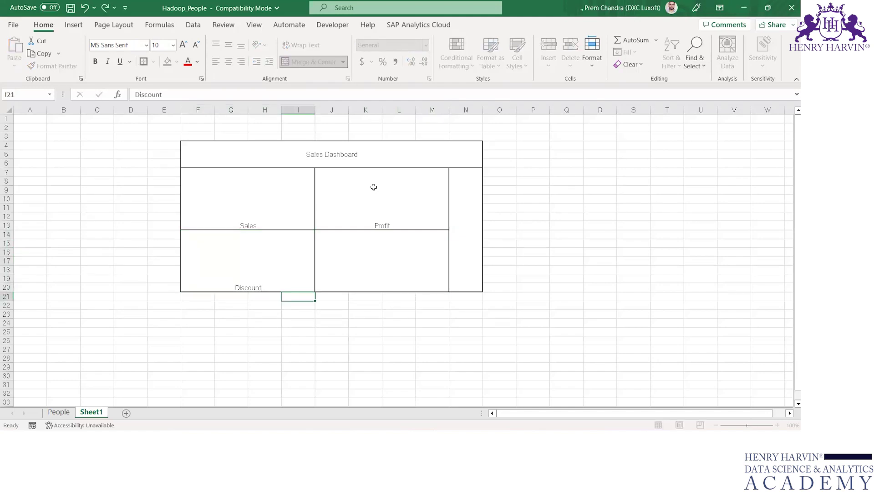
pyautogui.press('Up')
pyautogui.press('Right')
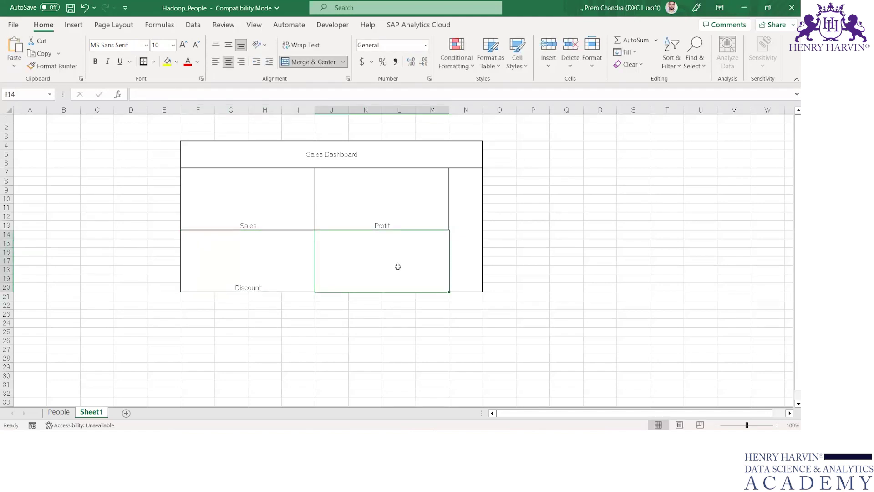
pyautogui.write('Quantity')
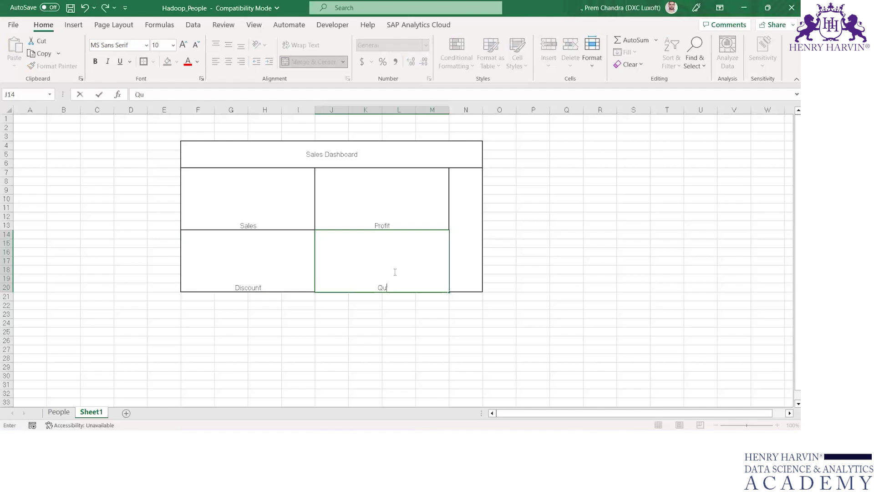
pyautogui.press('Return')
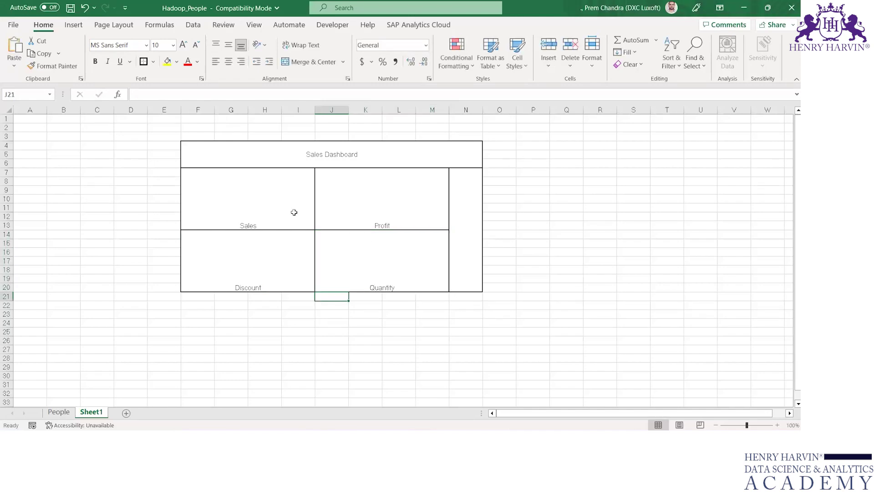
# Vertically center the labels in the Sales, Profit, Discount and Quantity blocks
pyautogui.click(266, 195)
pyautogui.hotkey('shift', 'Right')
pyautogui.hotkey('shift', 'Down')
pyautogui.hotkey('shift', 'Down')
pyautogui.hotkey('shift', 'Up')
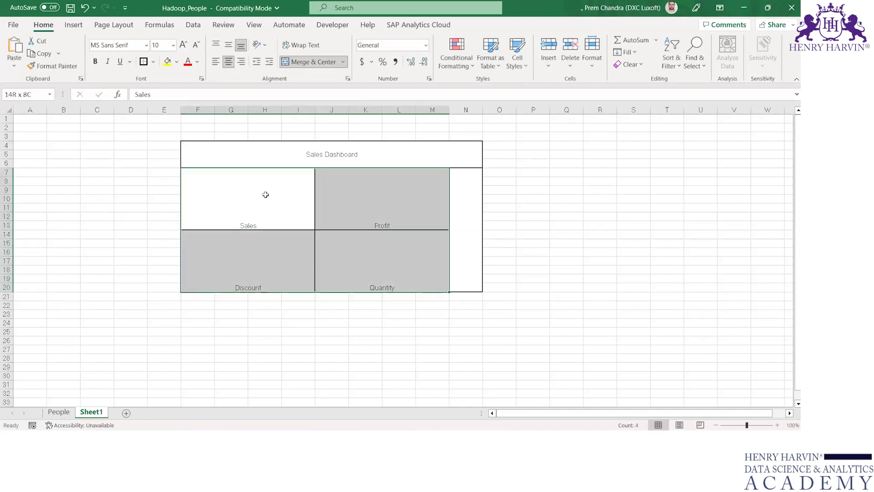
pyautogui.click(228, 46)
# Label the tall side block in column N "Filters" and align the text to the top of the block
pyautogui.click(463, 199)
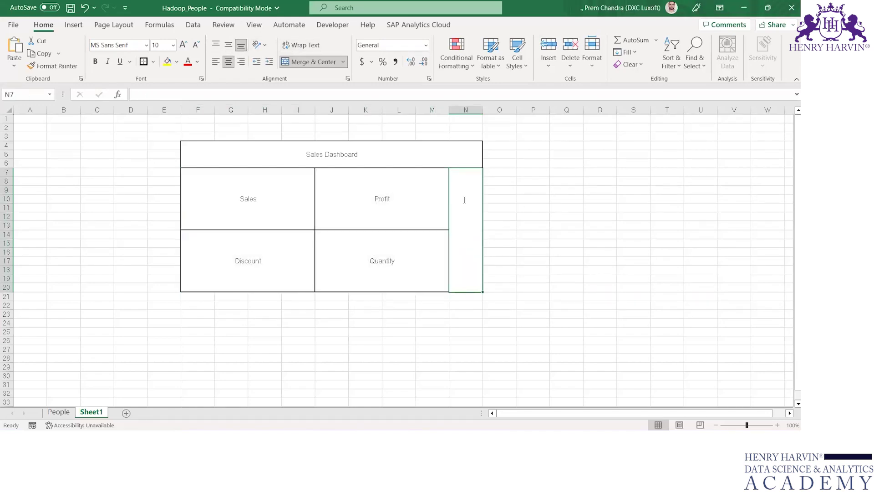
pyautogui.write('Filters')
pyautogui.press('Return')
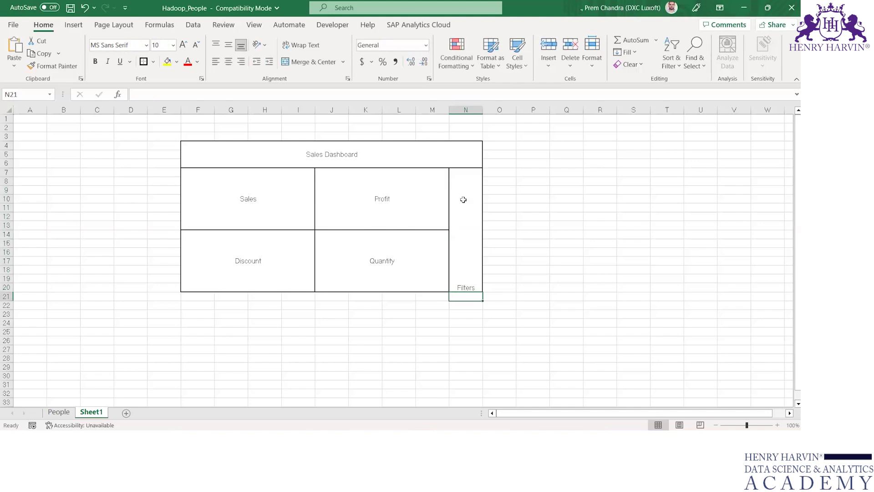
pyautogui.click(463, 199)
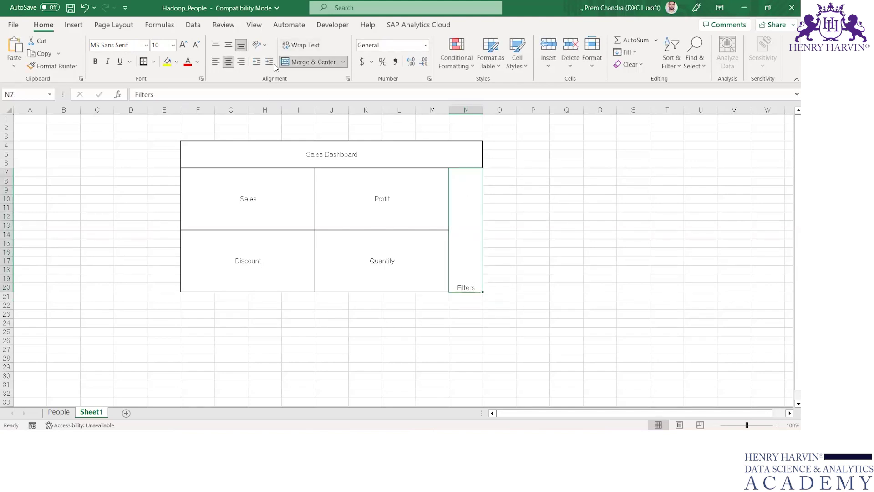
pyautogui.click(229, 47)
pyautogui.click(217, 46)
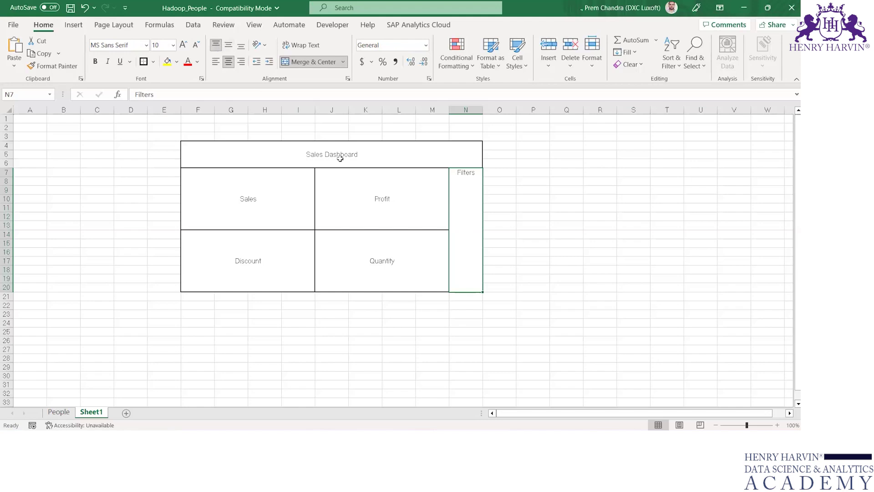
# Add "Region" on a new line under "Filters" in the side block, leaving a blank line between them
pyautogui.doubleClick(469, 201)
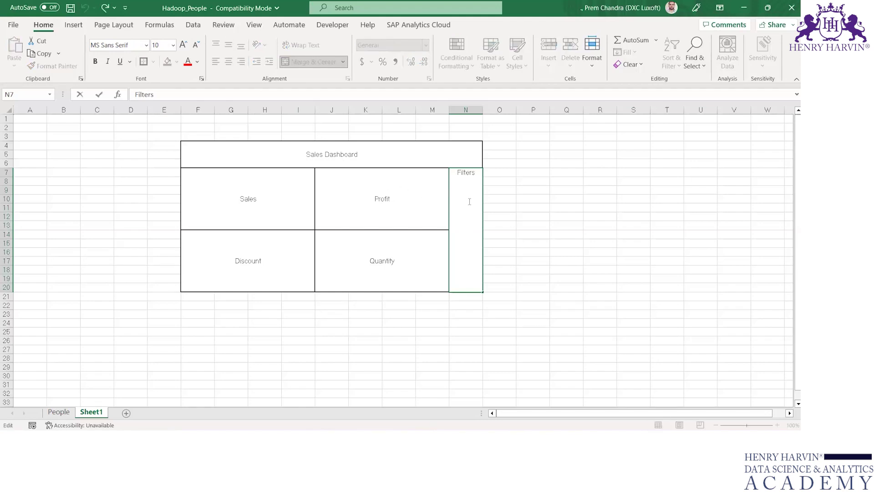
pyautogui.hotkey('alt', 'Return')
pyautogui.write('Region')
pyautogui.press('Return')
pyautogui.click(469, 201)
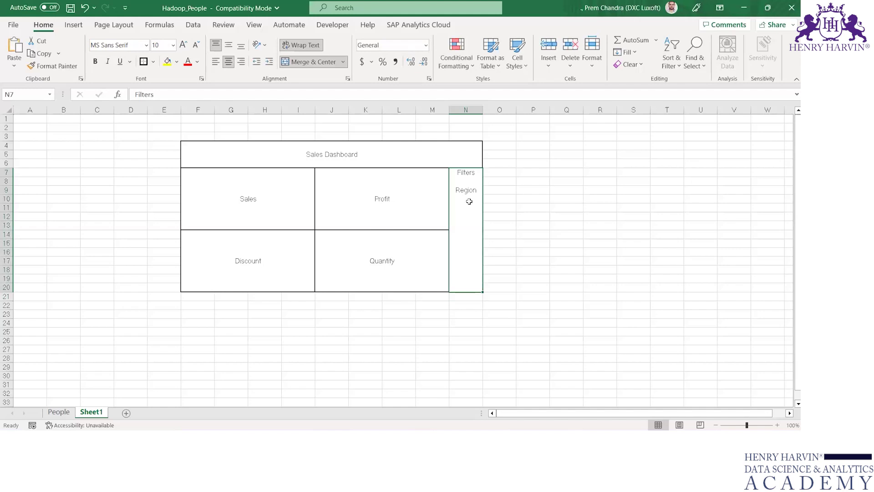
# Add "City" and "Category" on separate lines under "Region" in the side block, spaced by blank lines
pyautogui.press('Up')
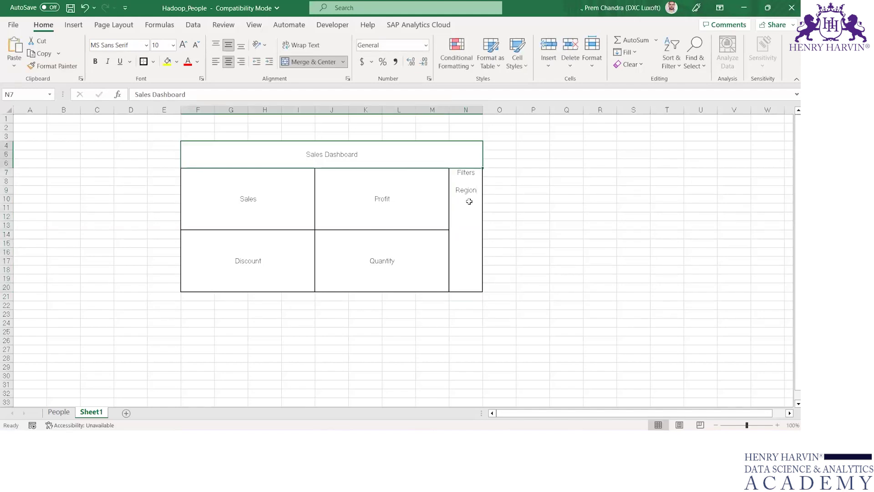
pyautogui.click(470, 201)
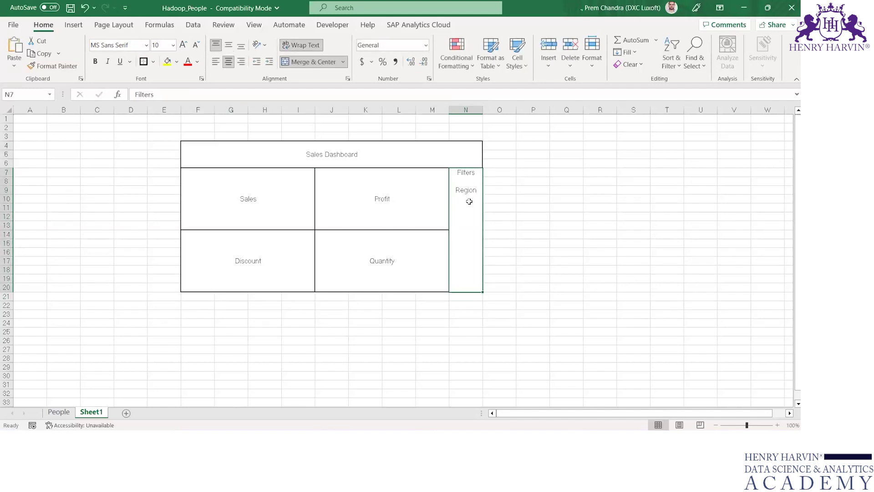
pyautogui.doubleClick(469, 192)
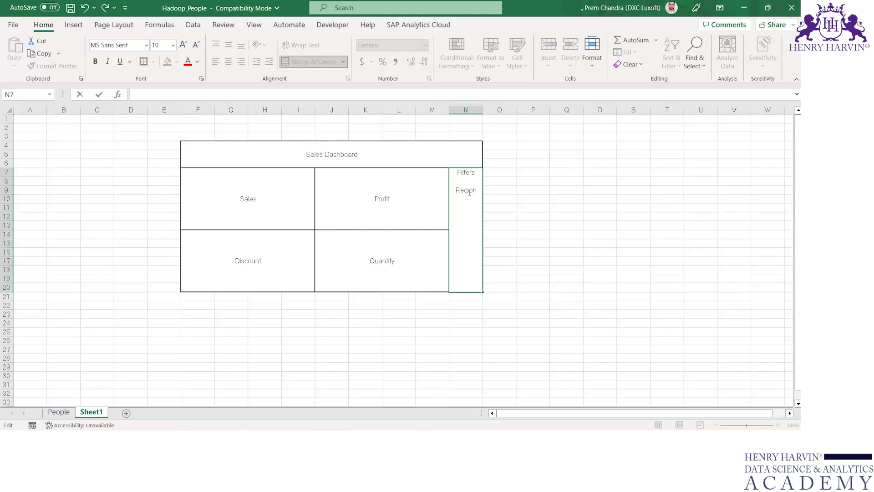
pyautogui.write('City')
pyautogui.hotkey('alt', 'Return')
pyautogui.write('Categoru')
pyautogui.press('BackSpace')
pyautogui.write('y')
pyautogui.press('Return')
# Change the label of the F7:I13 block to "Subcategory -Sales"
pyautogui.click(299, 213)
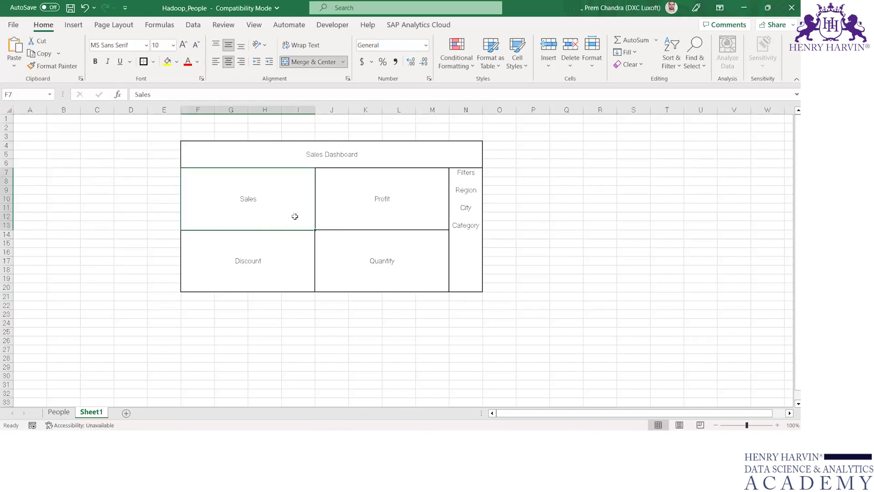
pyautogui.click(135, 96)
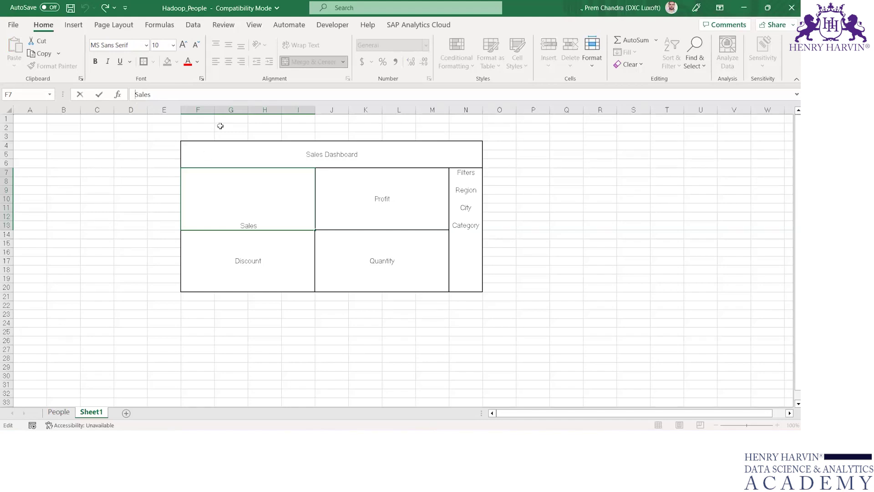
pyautogui.write('Cat')
pyautogui.press('BackSpace')
pyautogui.press('BackSpace')
pyautogui.press('BackSpace')
pyautogui.write('Subcategor')
pyautogui.write('y -')
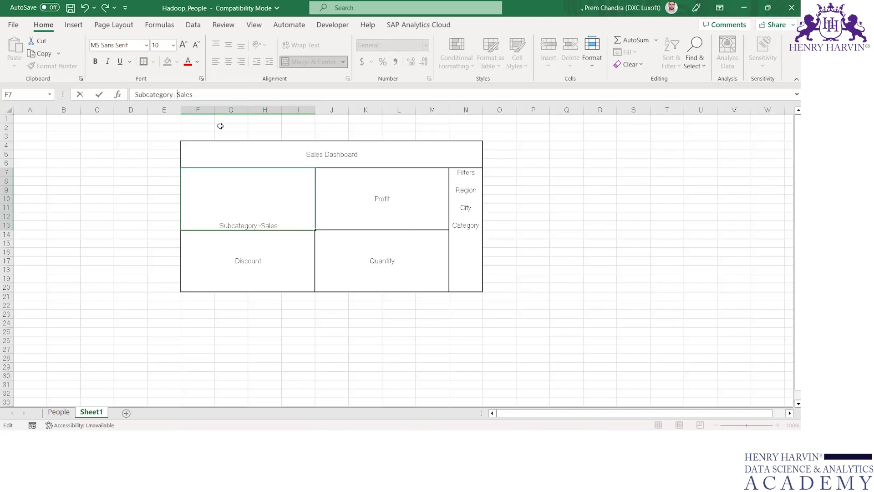
pyautogui.press('Return')
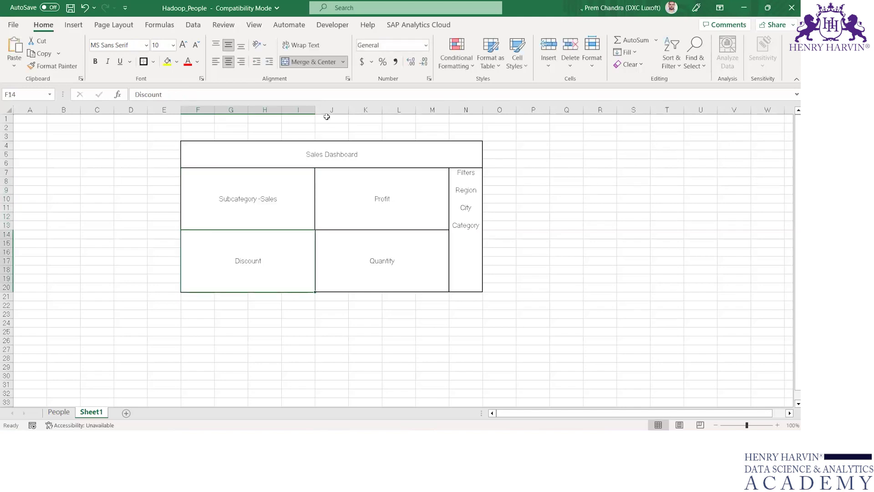
# Remove the "Subcategory -" prefix from the F7:I13 block so its label is "Sales"
pyautogui.doubleClick(383, 203)
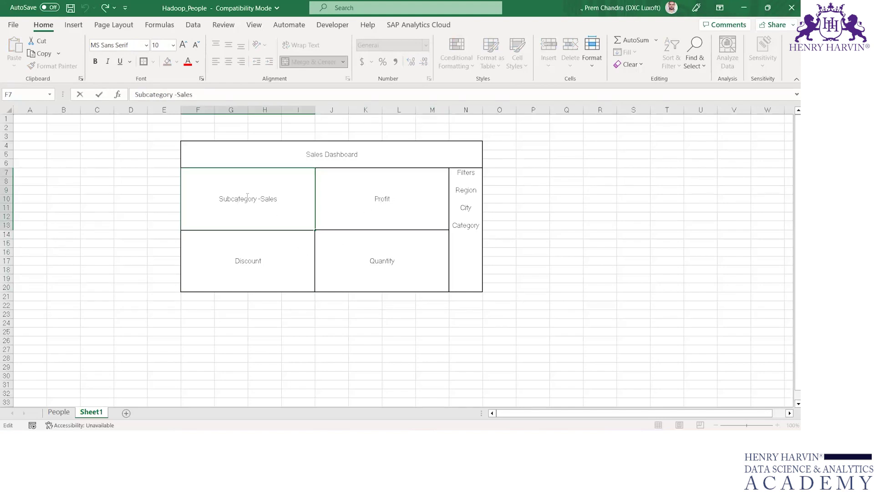
pyautogui.moveTo(255, 199); pyautogui.dragTo(218, 200)
pyautogui.press('BackSpace')
pyautogui.press('Delete')
pyautogui.press('Delete')
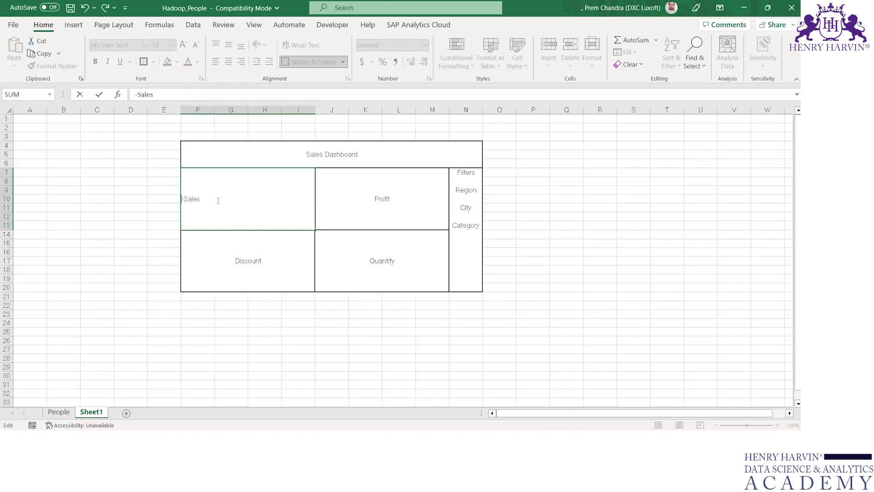
pyautogui.press('Delete')
pyautogui.press('Return')
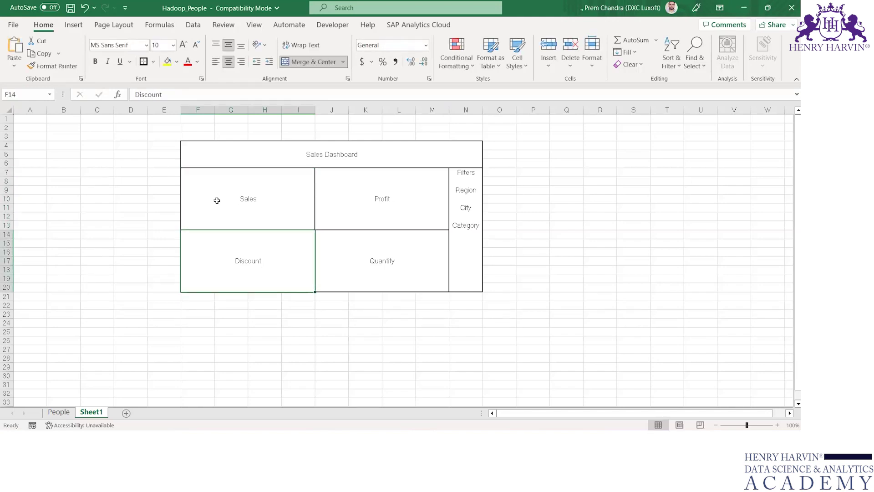
pyautogui.click(257, 187)
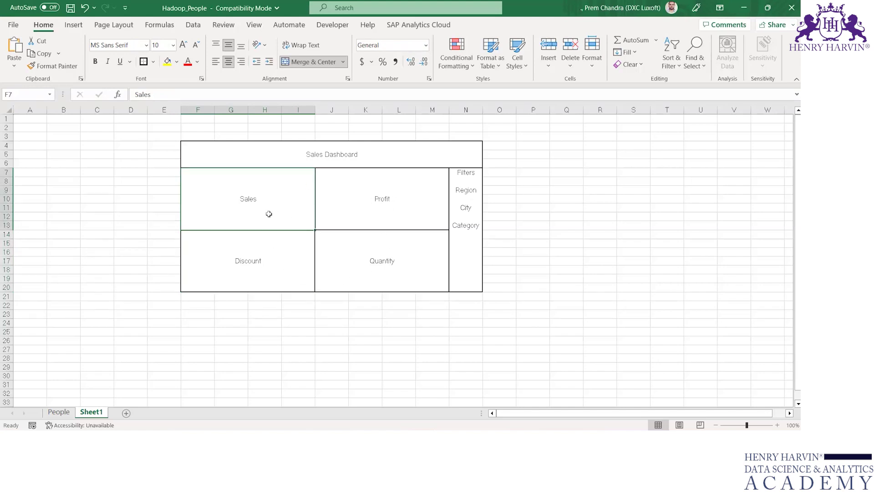
pyautogui.click(347, 212)
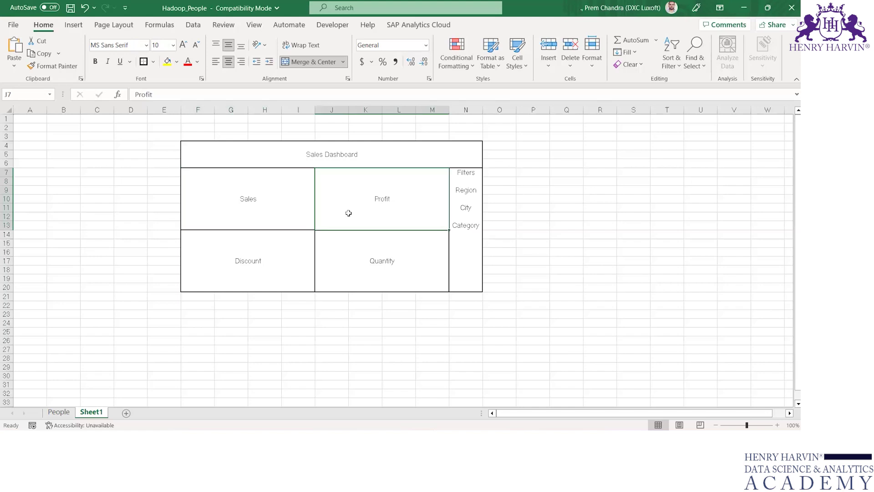
pyautogui.click(280, 243)
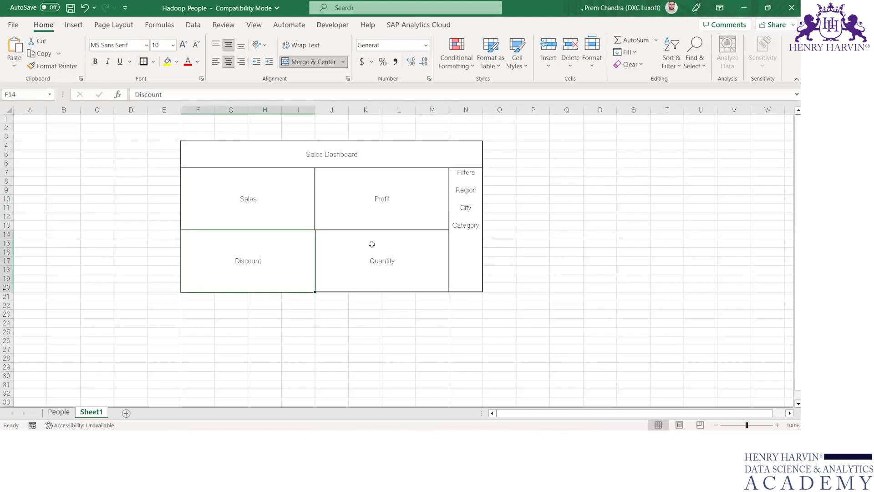
pyautogui.click(397, 253)
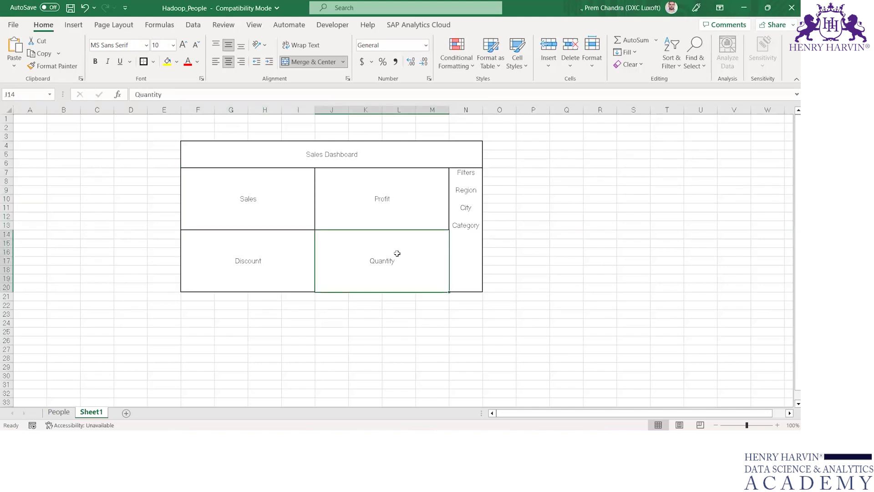
# Switch to the Tableau workbook 7_30 Batch and open the sheet named Worksheet
pyautogui.moveTo(450, 425)
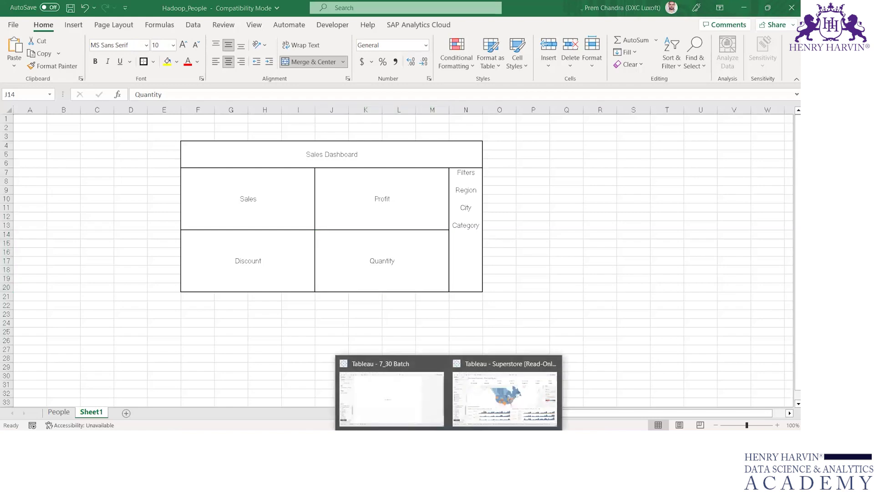
pyautogui.click(421, 397)
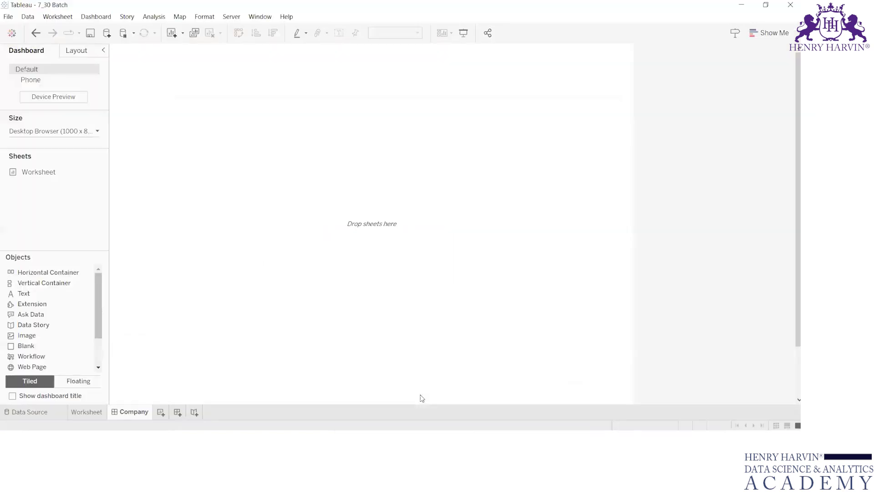
pyautogui.click(93, 411)
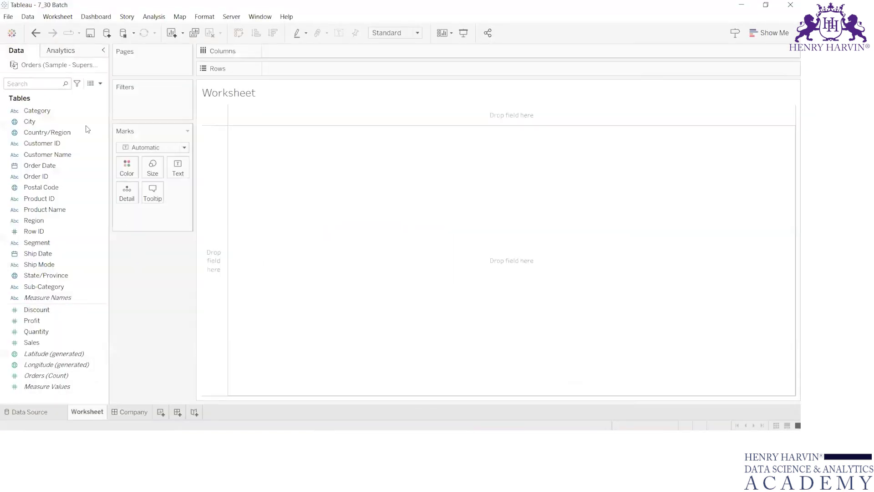
pyautogui.click(47, 124)
pyautogui.click(66, 111)
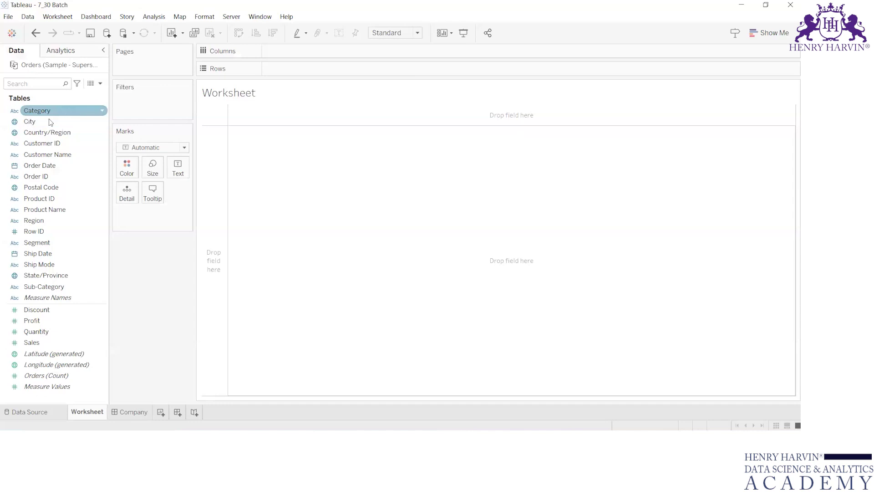
# Search the data fields for "sub" and place Sub-Category on Rows
pyautogui.click(39, 84)
pyautogui.write('sub')
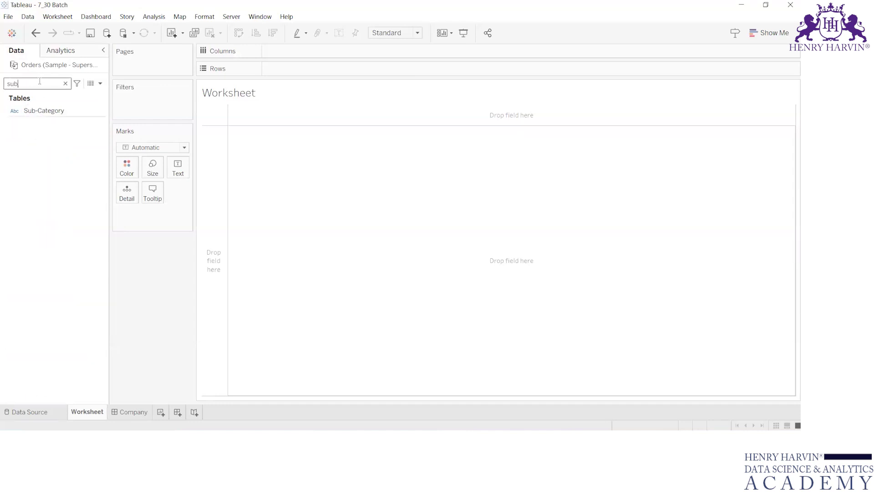
pyautogui.moveTo(44, 110); pyautogui.dragTo(320, 69)
pyautogui.moveTo(44, 110); pyautogui.dragTo(338, 67)
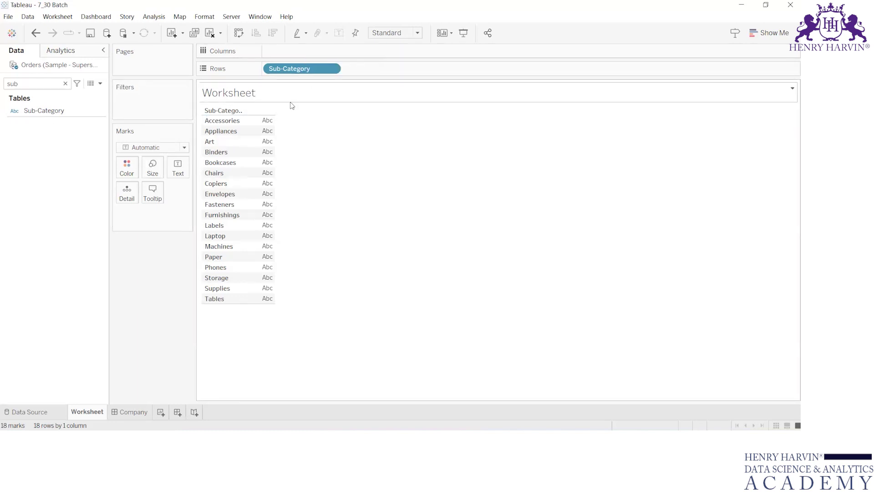
# Add Sales as a sum to Columns and sort the sub-category bars in descending order of sales
pyautogui.doubleClick(291, 46)
pyautogui.write('[Seles')
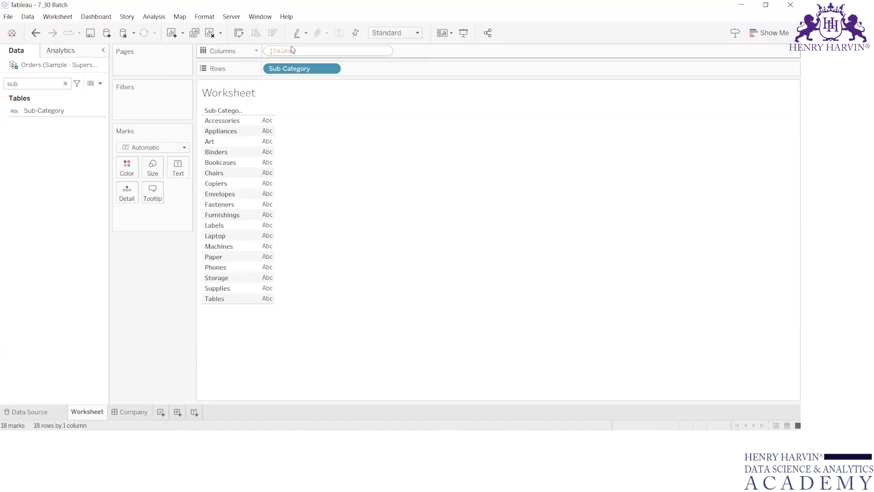
pyautogui.press('Return')
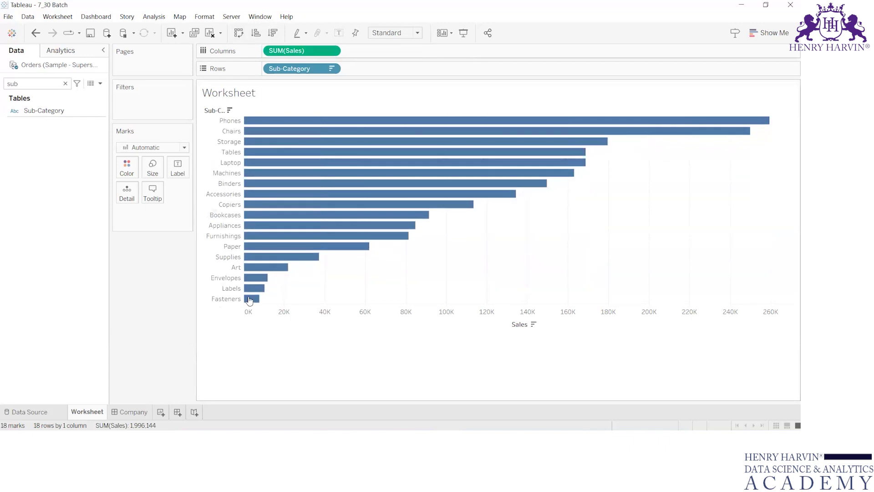
# Replace the chart's sheet-name title with "Sales"
pyautogui.doubleClick(243, 89)
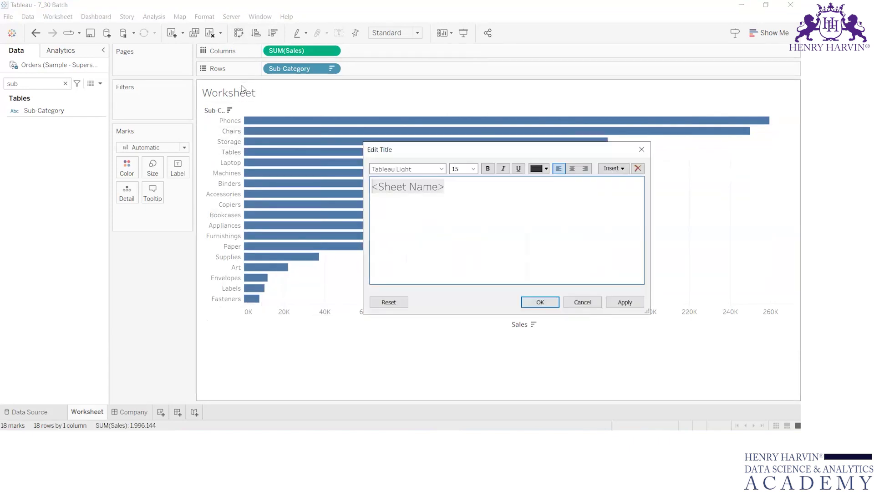
pyautogui.hotkey('ctrl', 'a')
pyautogui.write('Sales')
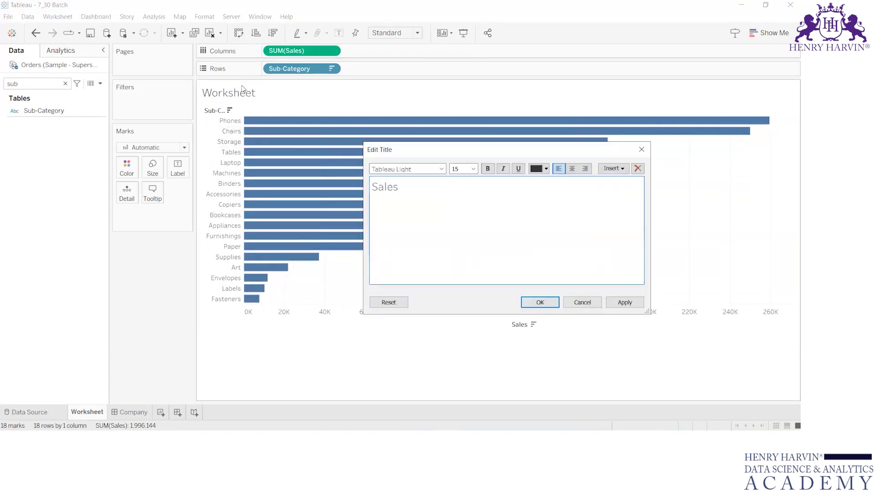
pyautogui.click(540, 302)
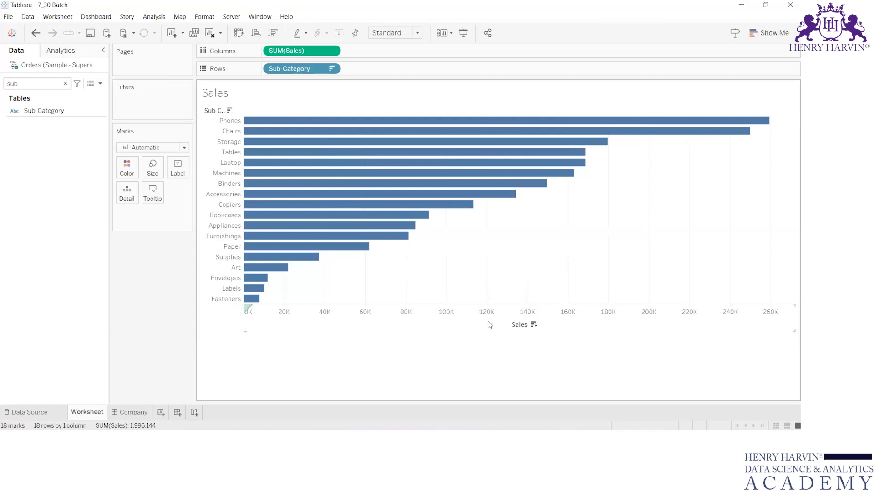
# Create a new worksheet and move it ahead of the Company dashboard, directly after Worksheet
pyautogui.click(162, 412)
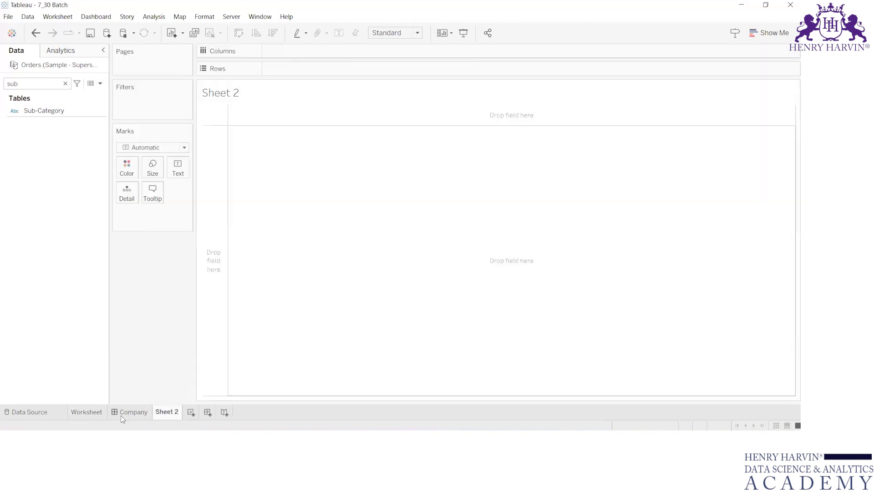
pyautogui.moveTo(177, 413); pyautogui.dragTo(101, 414)
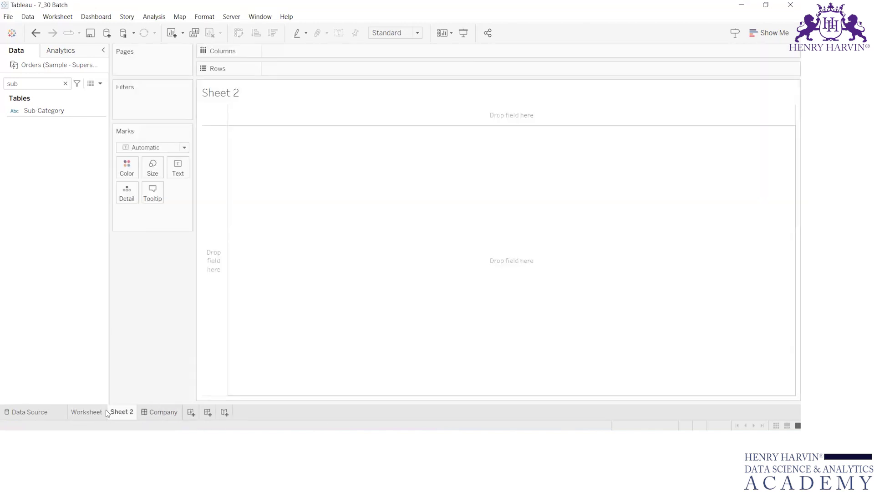
# Rename the worksheet holding the sub-category sales chart as Sales
pyautogui.click(101, 413)
pyautogui.doubleClick(100, 412)
pyautogui.write('Sales')
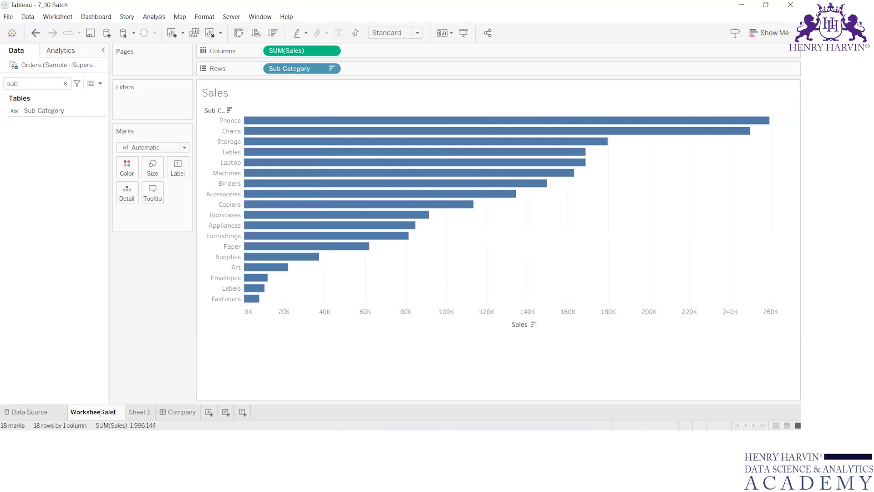
pyautogui.hotkey('ctrl', 'a')
pyautogui.write('Sales')
pyautogui.press('Return')
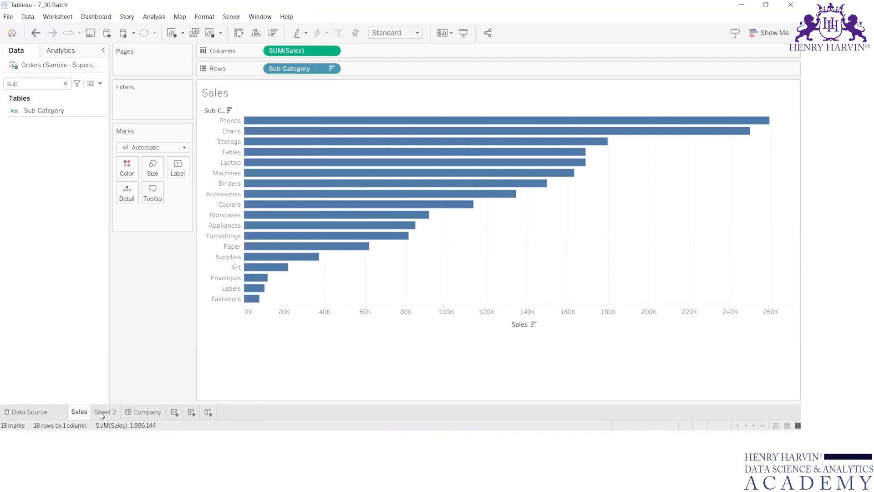
# Rename the blank worksheet Sheet 2 as Profit
pyautogui.click(101, 414)
pyautogui.doubleClick(101, 414)
pyautogui.write('Profit')
pyautogui.press('Return')
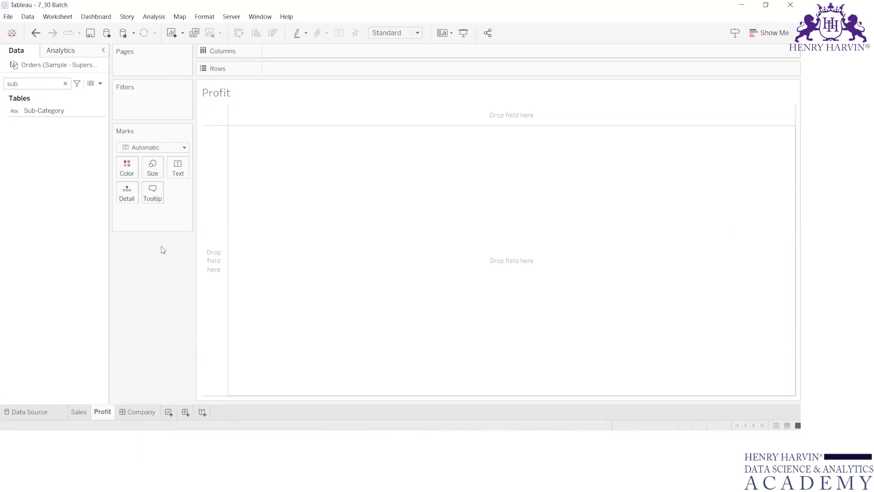
# Chart summed Profit on Columns by Sub-Category on Rows in the Profit worksheet, sorted in descending order
pyautogui.moveTo(50, 110); pyautogui.dragTo(313, 72)
pyautogui.doubleClick(302, 49)
pyautogui.write('prof')
pyautogui.press('Return')
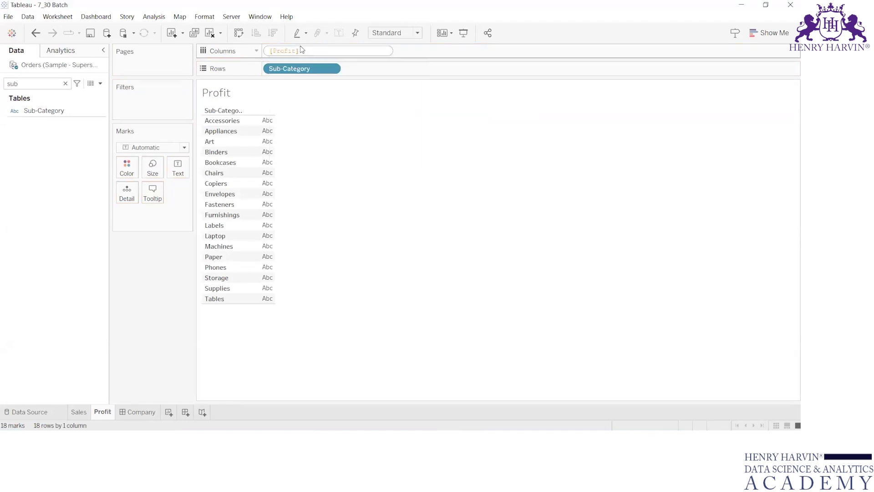
pyautogui.press('Return')
pyautogui.click(273, 33)
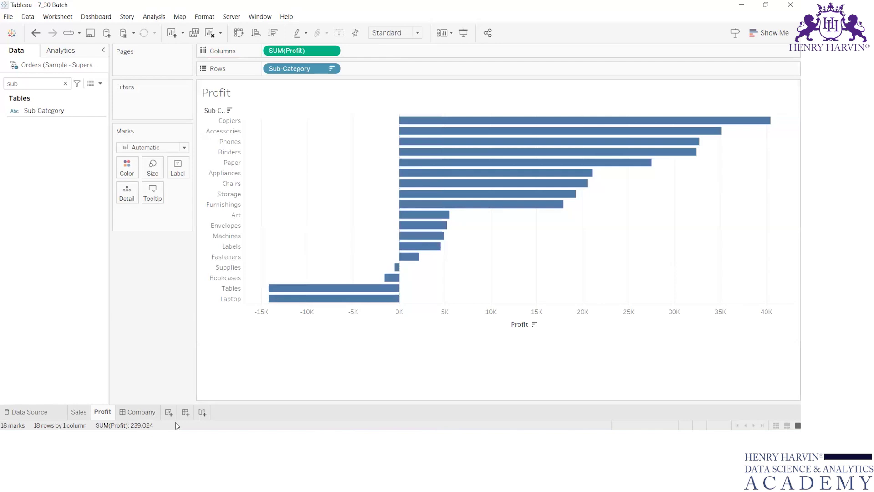
# Create a new worksheet, place it directly before the Company dashboard and name it Quantity
pyautogui.click(168, 411)
pyautogui.moveTo(167, 411); pyautogui.dragTo(128, 408)
pyautogui.doubleClick(130, 411)
pyautogui.write('Quantity')
pyautogui.press('Return')
# Chart summed Quantity on Columns by Sub-Category on Rows in the Quantity worksheet, sorted in descending order
pyautogui.click(44, 114)
pyautogui.moveTo(45, 116); pyautogui.dragTo(310, 69)
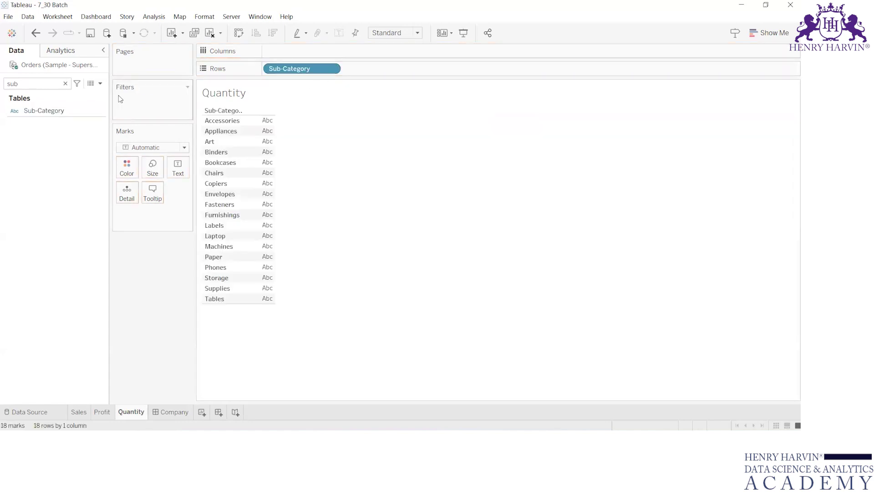
pyautogui.doubleClick(299, 53)
pyautogui.write('quatity')
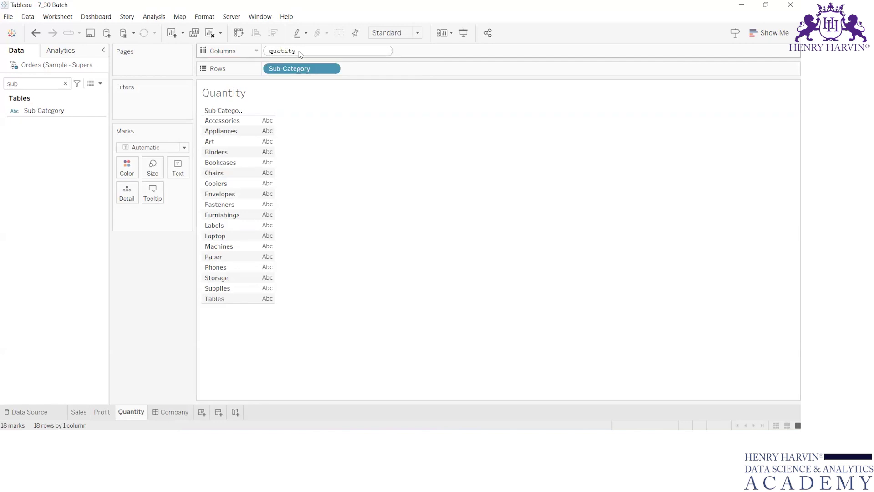
pyautogui.press('Return')
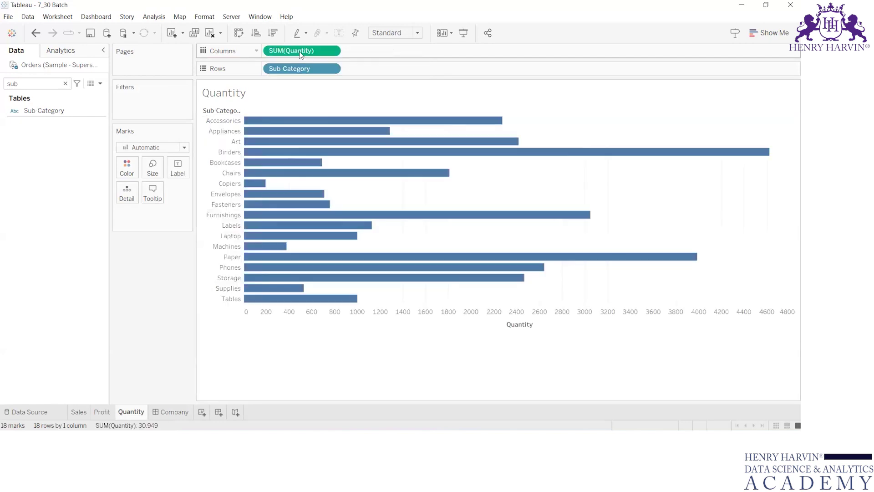
pyautogui.click(230, 110)
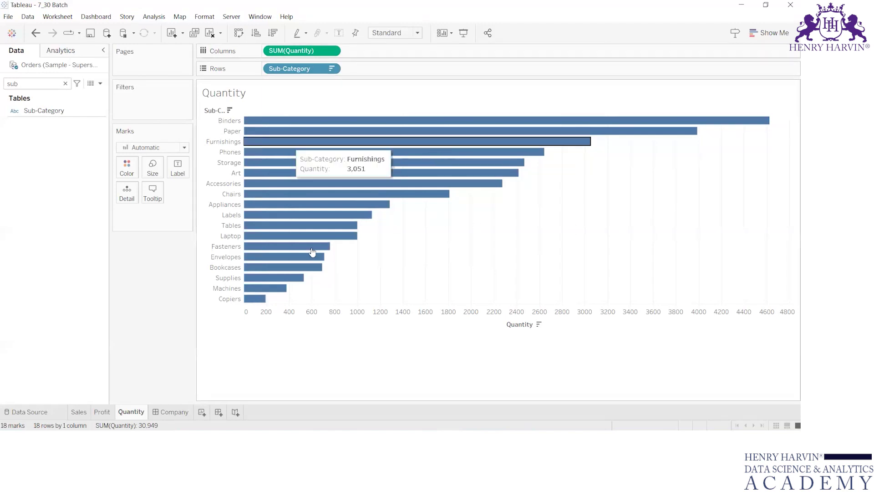
# Create another worksheet charting summed Discount on Columns by Sub-Category on Rows, sorted in descending order
pyautogui.click(202, 413)
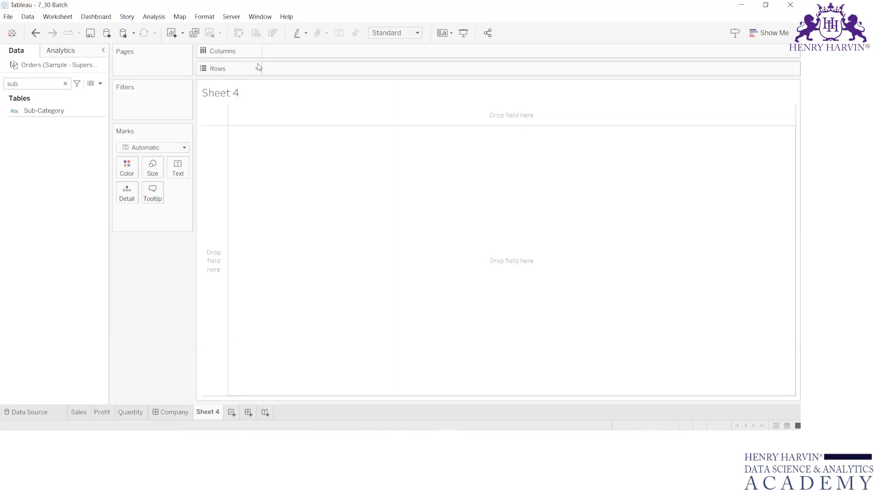
pyautogui.moveTo(47, 112); pyautogui.dragTo(310, 72)
pyautogui.doubleClick(313, 50)
pyautogui.write('di')
pyautogui.press('Return')
pyautogui.press('Return')
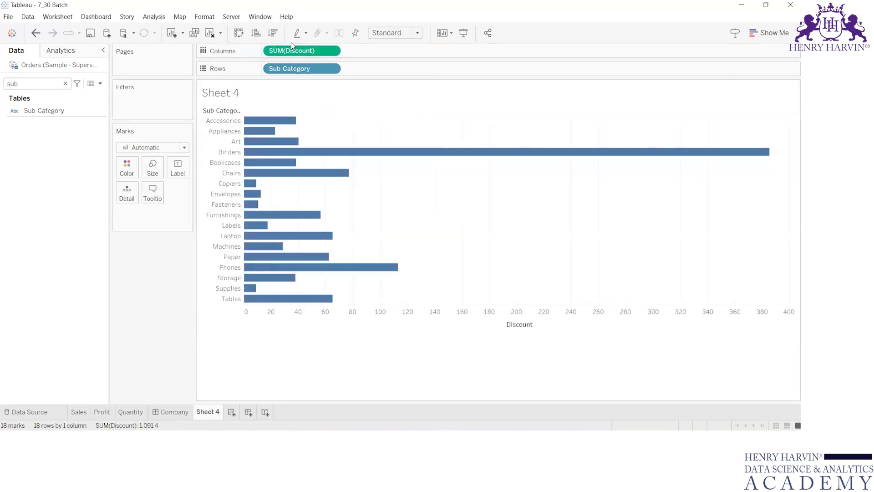
pyautogui.click(229, 110)
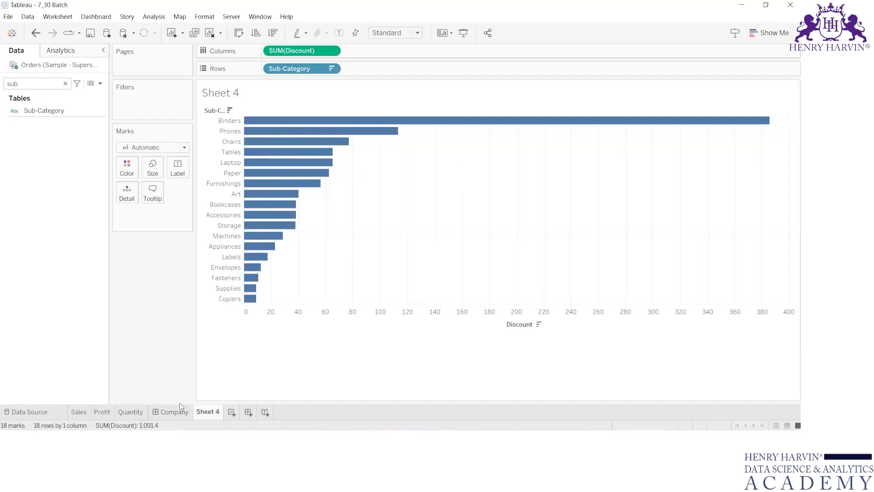
# Rename the worksheet with the discount chart as Discount
pyautogui.doubleClick(201, 412)
pyautogui.write('Discount')
pyautogui.press('Return')
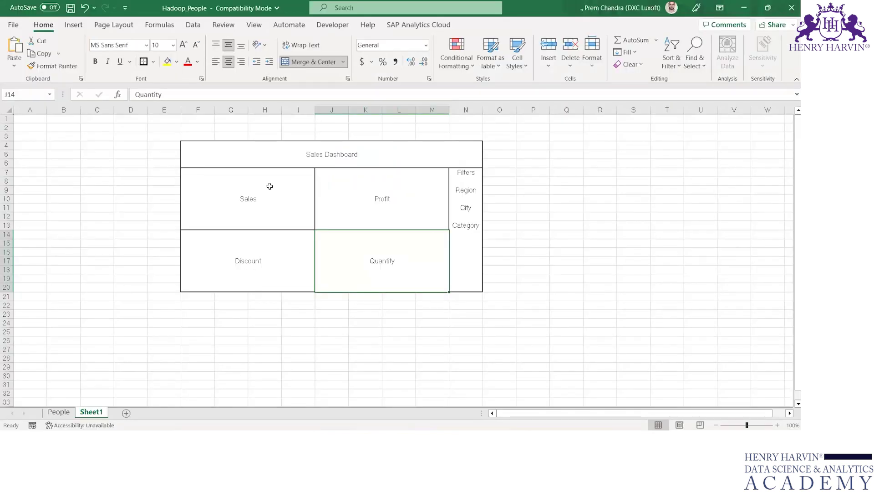
# Check the Sales, Profit, Discount and Quantity blocks of the Sales Dashboard layout in Excel
pyautogui.click(269, 186)
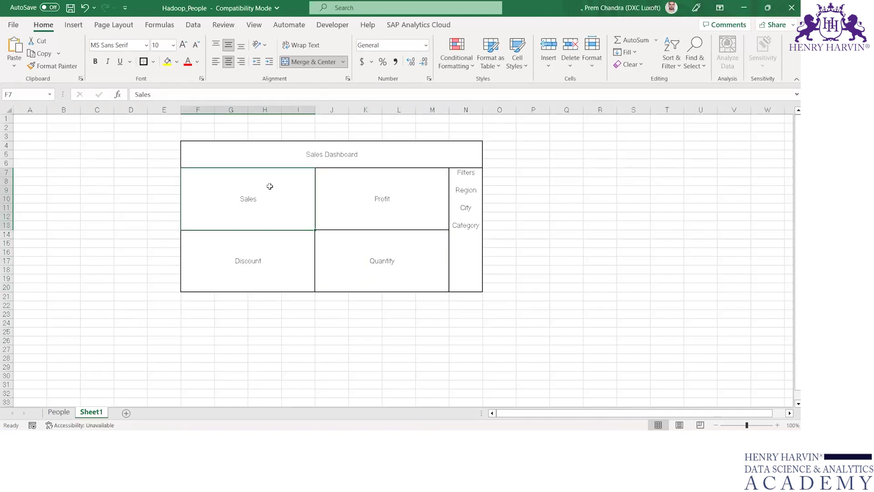
pyautogui.press('Right')
pyautogui.press('Down')
pyautogui.press('Left')
pyautogui.press('Right')
# Switch back to Tableau, move the Discount worksheet ahead of the Company dashboard and open the Profit worksheet
pyautogui.hotkey('alt', 'Tab')
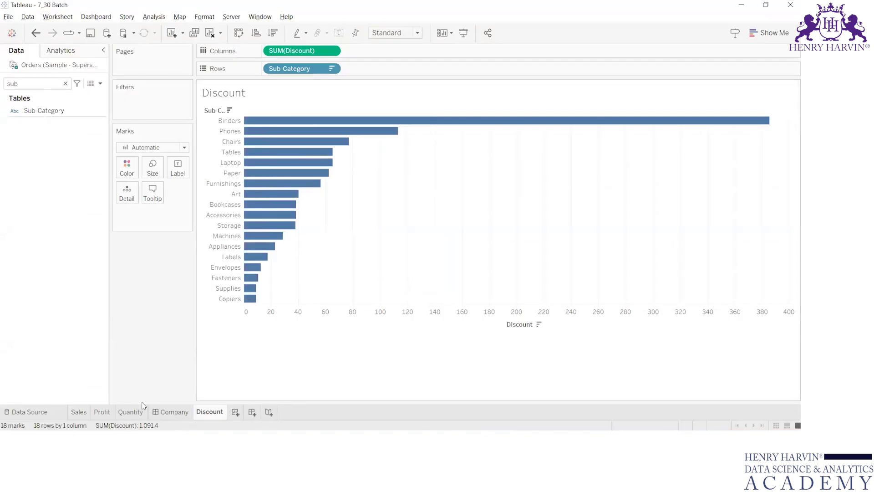
pyautogui.moveTo(202, 412); pyautogui.dragTo(165, 417)
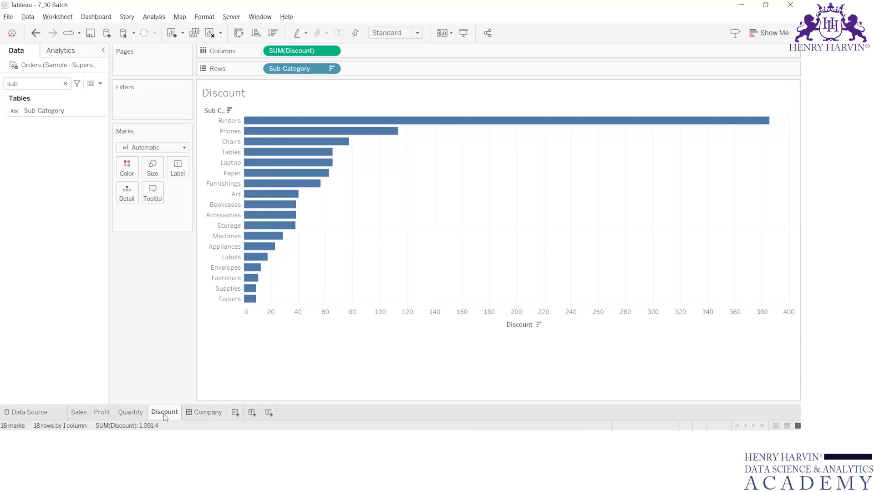
pyautogui.click(139, 415)
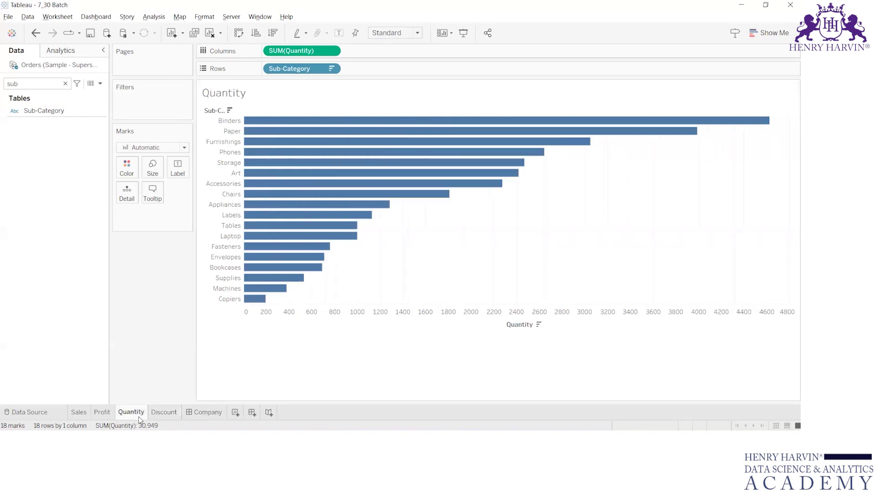
pyautogui.click(82, 413)
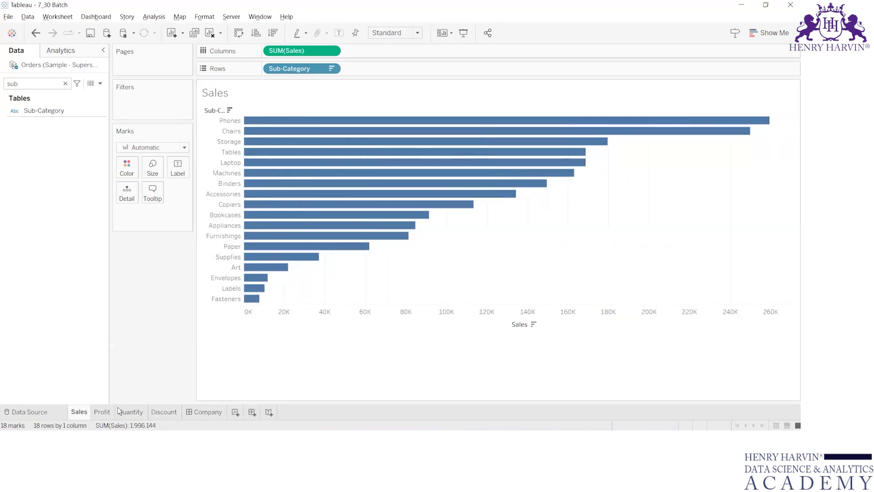
pyautogui.click(103, 412)
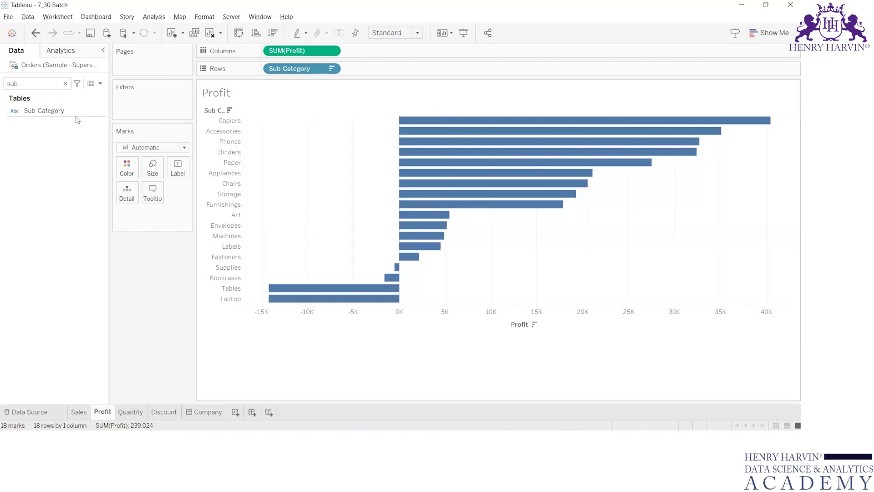
# Check the planned filters in the Excel layout and add a Region filter with all values to Tableau's Profit worksheet
pyautogui.hotkey('alt', 'Tab')
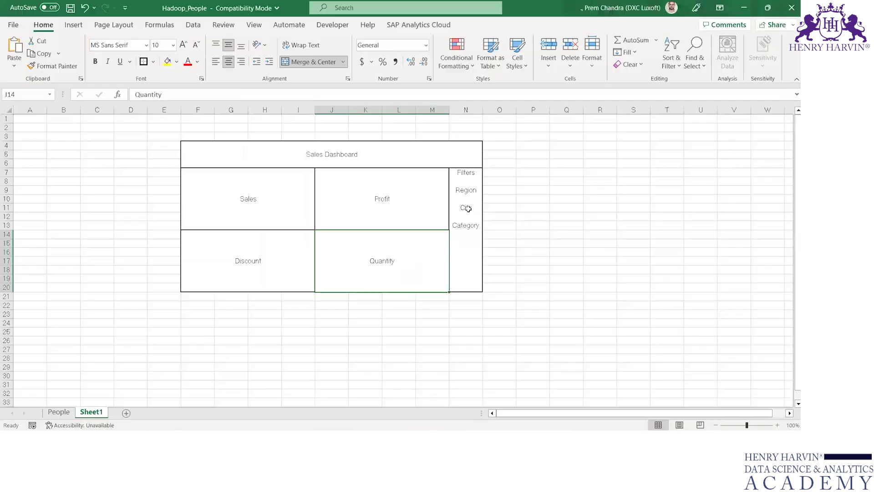
pyautogui.hotkey('alt', 'Tab')
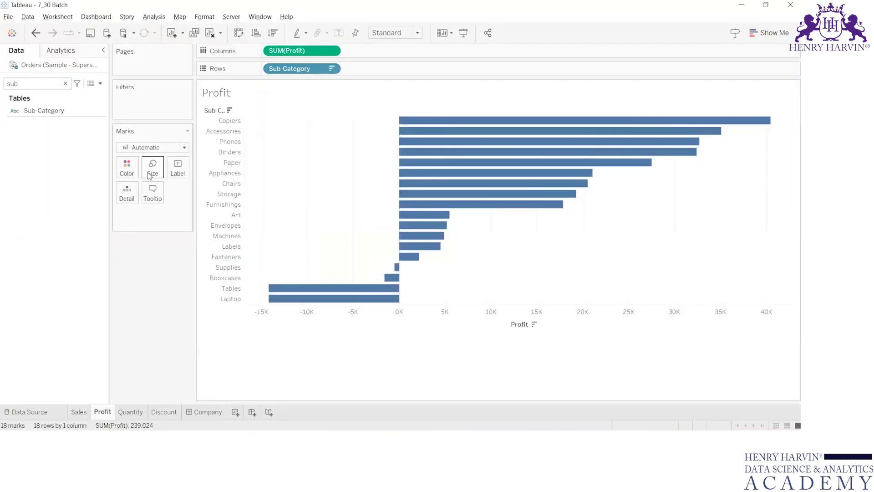
pyautogui.click(65, 83)
pyautogui.hotkey('alt', 'Tab')
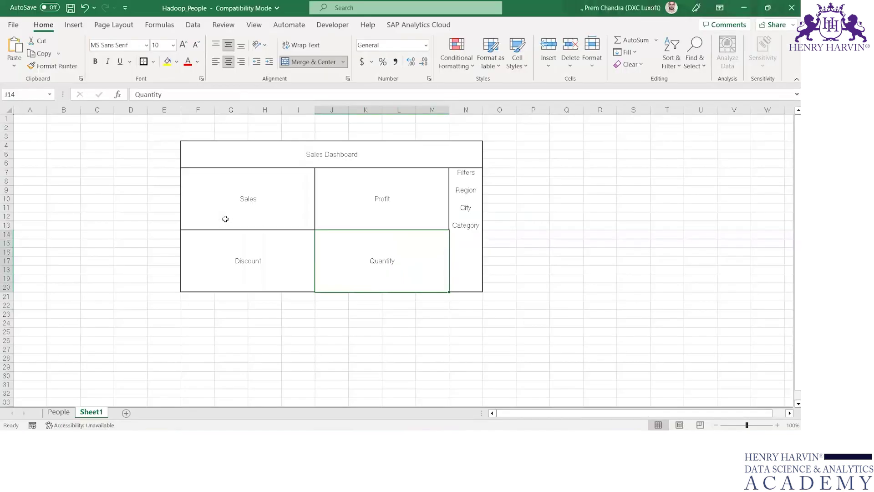
pyautogui.hotkey('alt', 'Tab')
pyautogui.write('reg')
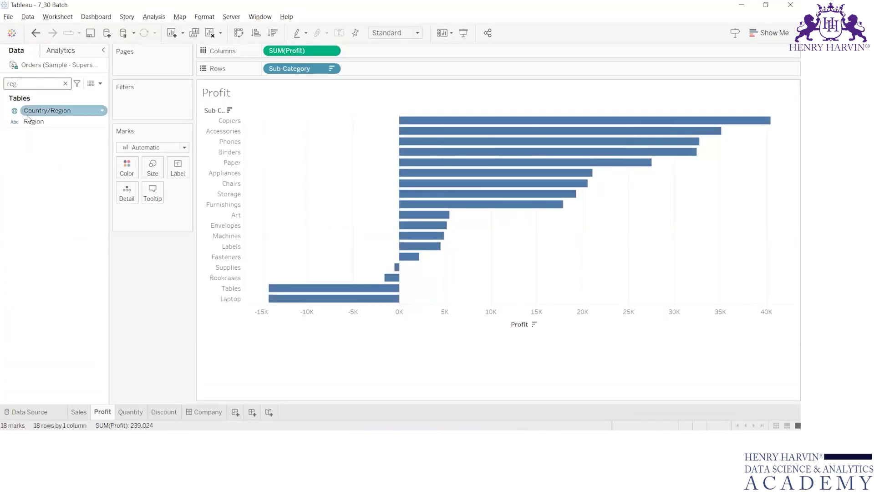
pyautogui.moveTo(34, 121); pyautogui.dragTo(126, 104)
pyautogui.click(314, 250)
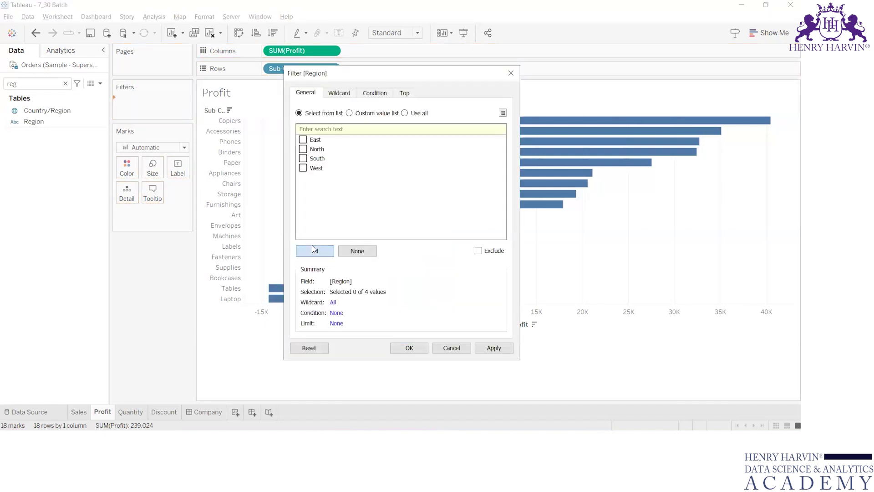
pyautogui.click(409, 347)
# Search the data fields for City and add it as a filter with all values selected
pyautogui.click(53, 80)
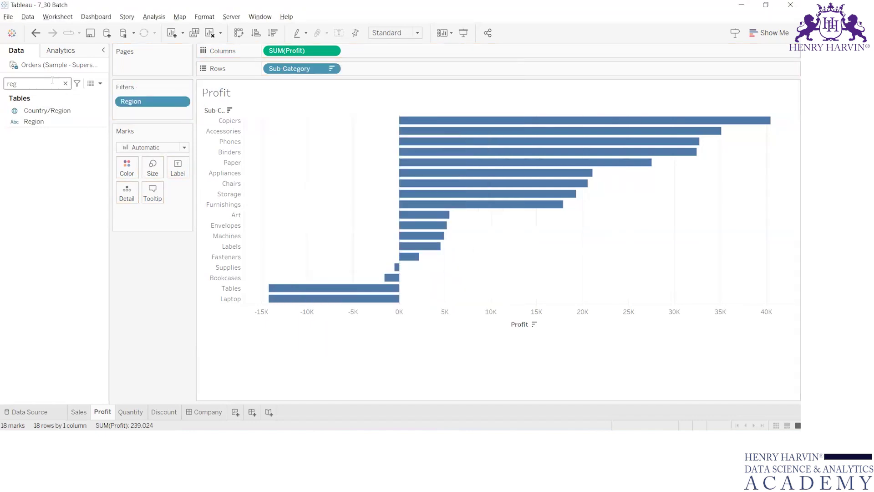
pyautogui.press('BackSpace')
pyautogui.press('BackSpace')
pyautogui.press('BackSpace')
pyautogui.write('ci')
pyautogui.moveTo(29, 110); pyautogui.dragTo(126, 116)
pyautogui.click(315, 250)
pyautogui.click(408, 348)
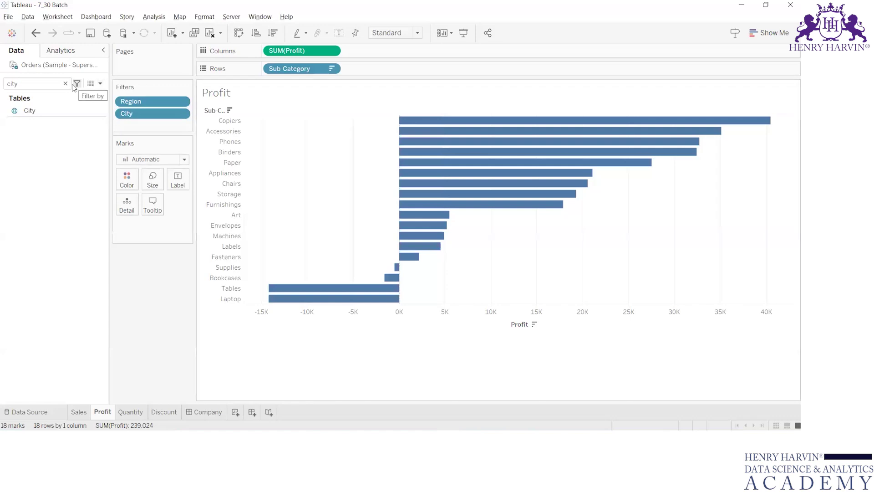
# Check the Excel layout for the remaining filter and add Category as a filter with all values in Tableau
pyautogui.hotkey('alt', 'Tab')
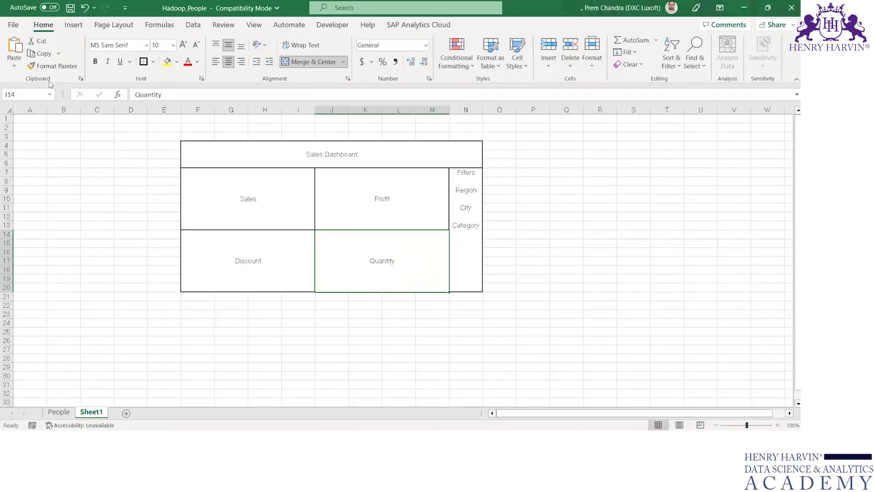
pyautogui.hotkey('alt', 'Tab')
pyautogui.write('Ca')
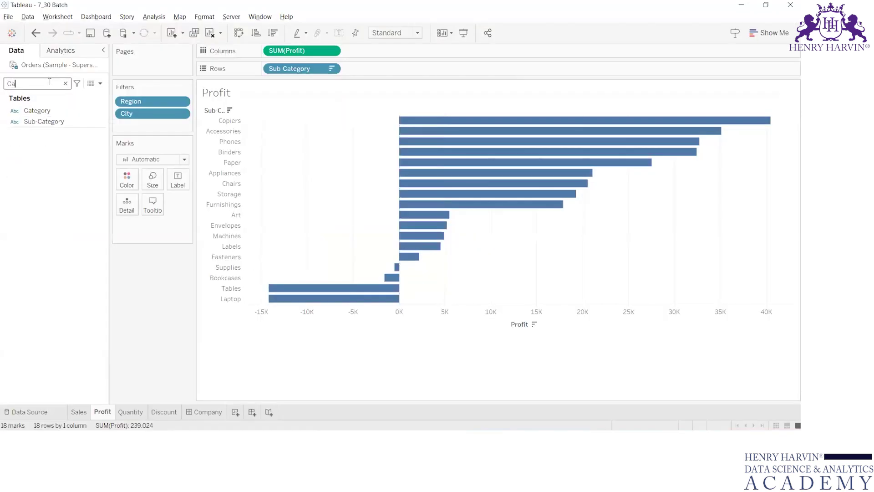
pyautogui.write('te')
pyautogui.moveTo(45, 111); pyautogui.dragTo(137, 129)
pyautogui.click(317, 251)
pyautogui.click(409, 347)
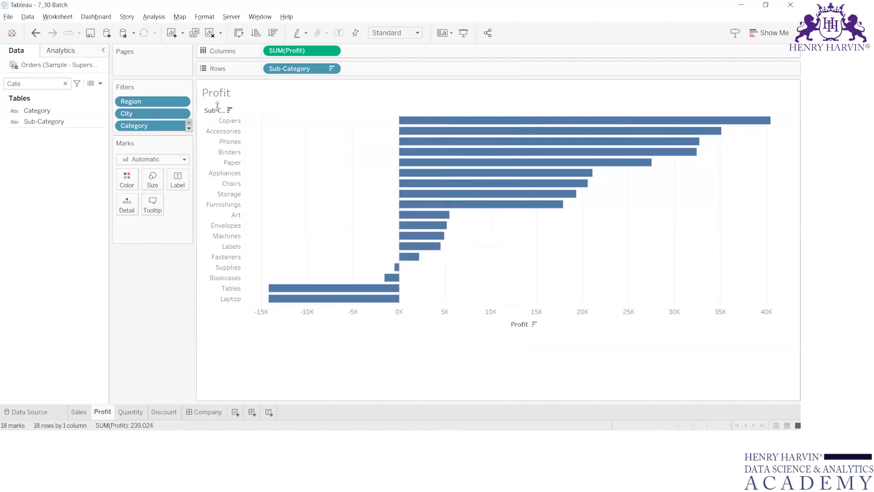
# Apply the Region and City filters to all worksheets using related data sources
pyautogui.rightClick(176, 102)
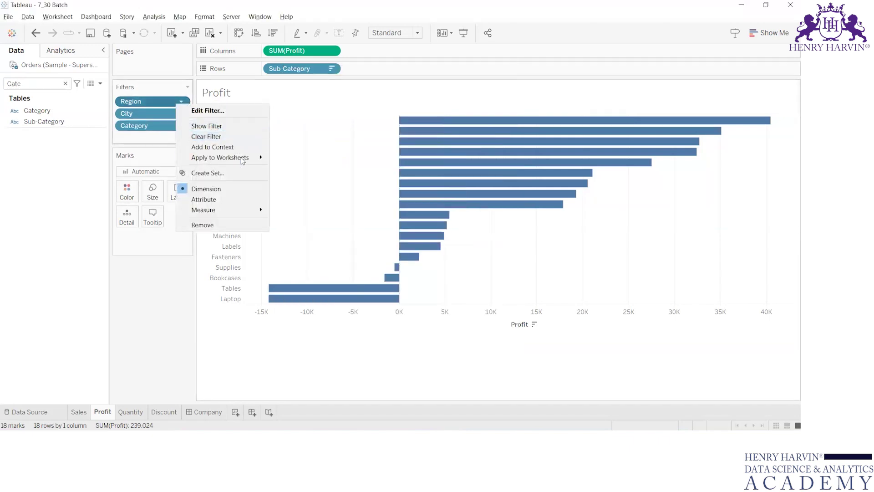
pyautogui.moveTo(242, 159)
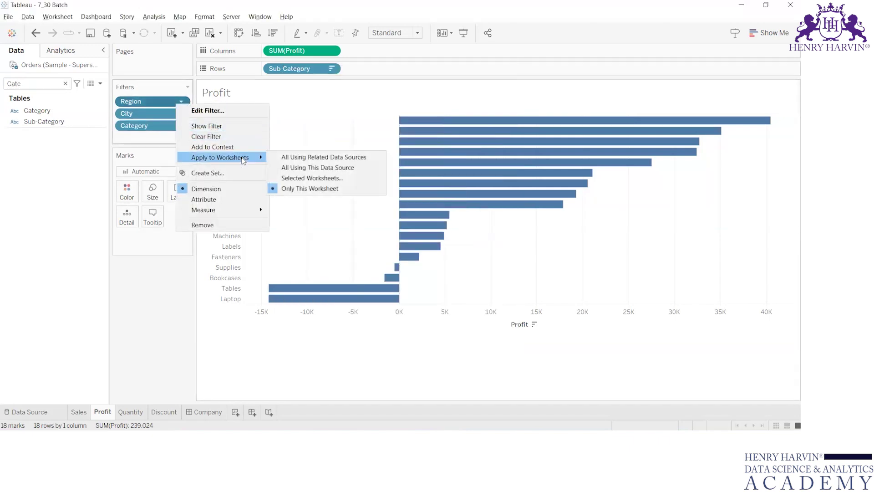
pyautogui.click(361, 159)
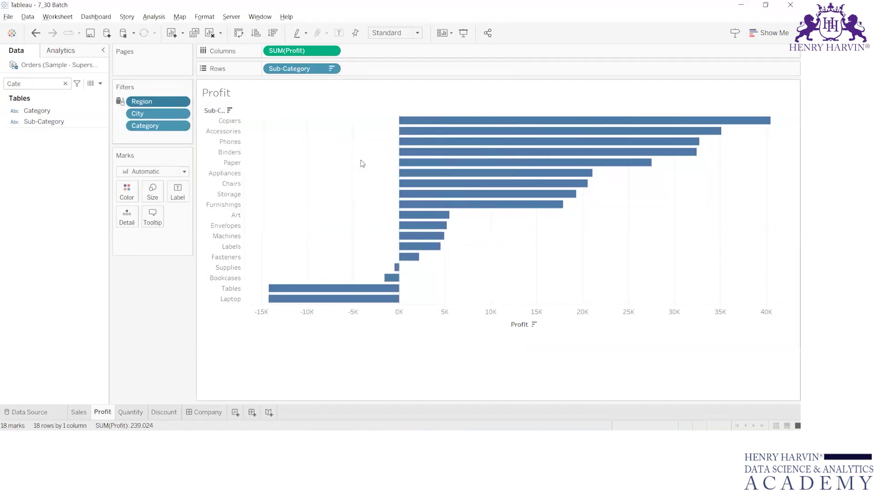
pyautogui.rightClick(173, 109)
pyautogui.moveTo(241, 163)
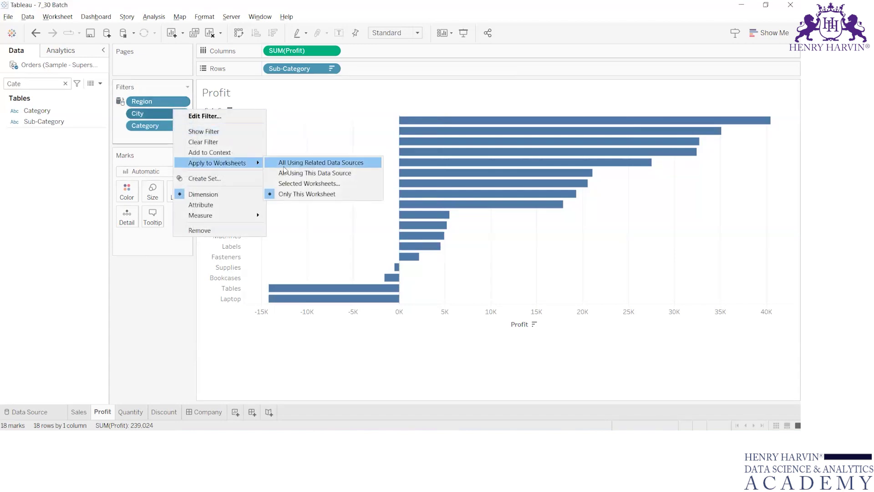
pyautogui.click(296, 164)
pyautogui.rightClick(136, 126)
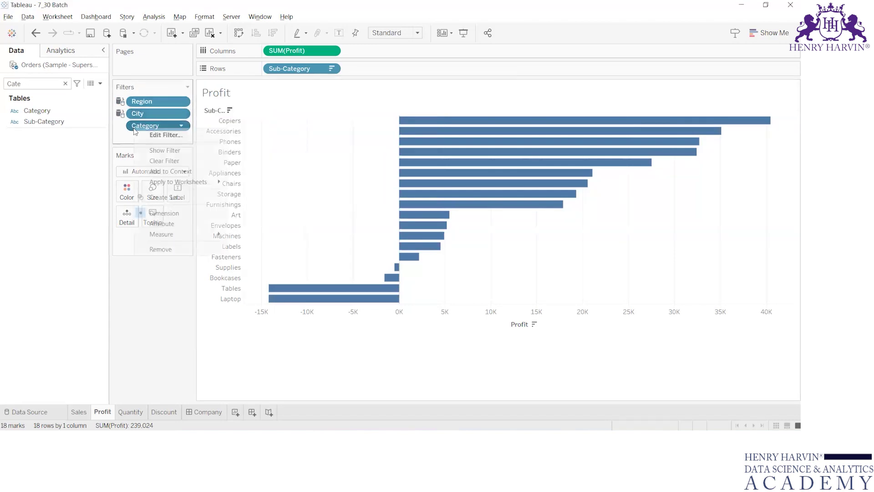
pyautogui.moveTo(178, 182)
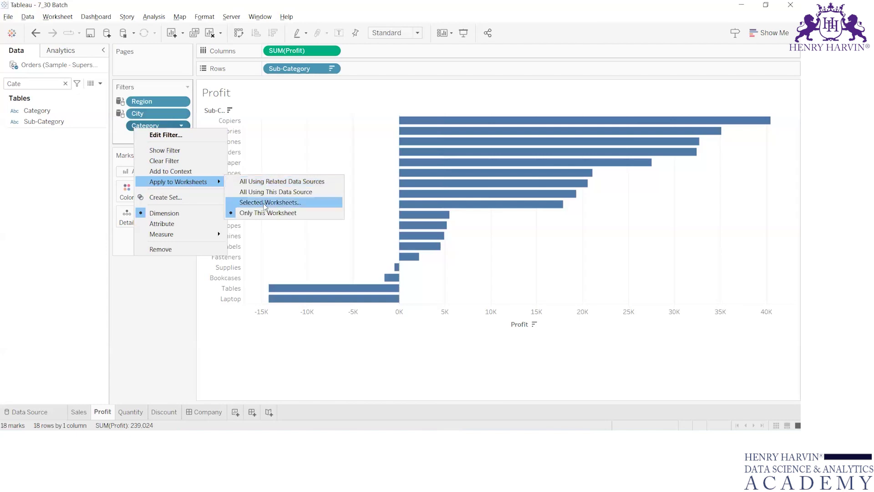
pyautogui.press('Escape')
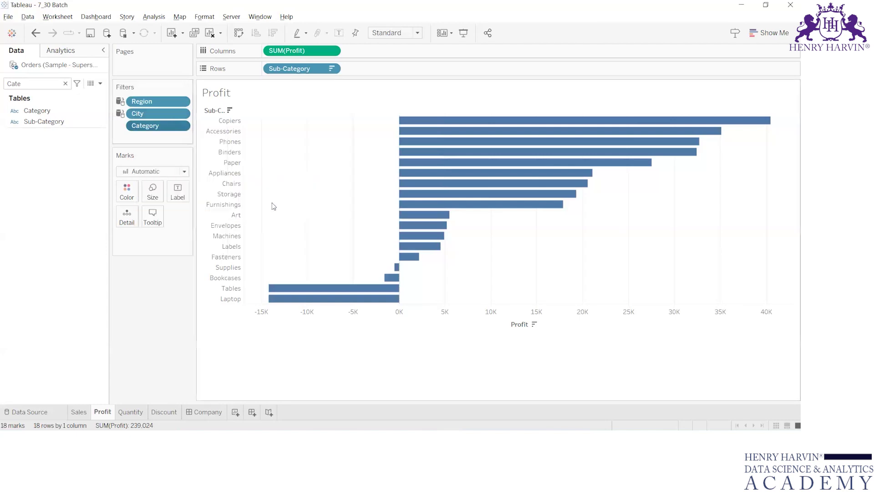
pyautogui.rightClick(164, 128)
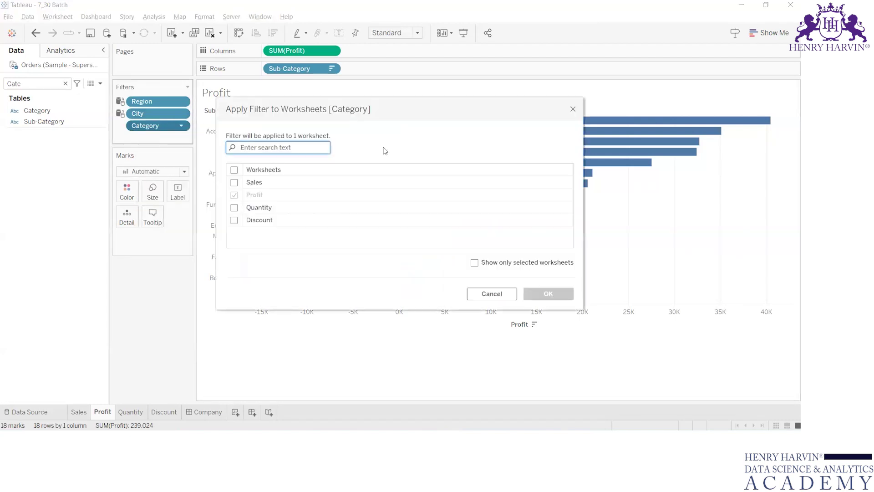
pyautogui.press('Escape')
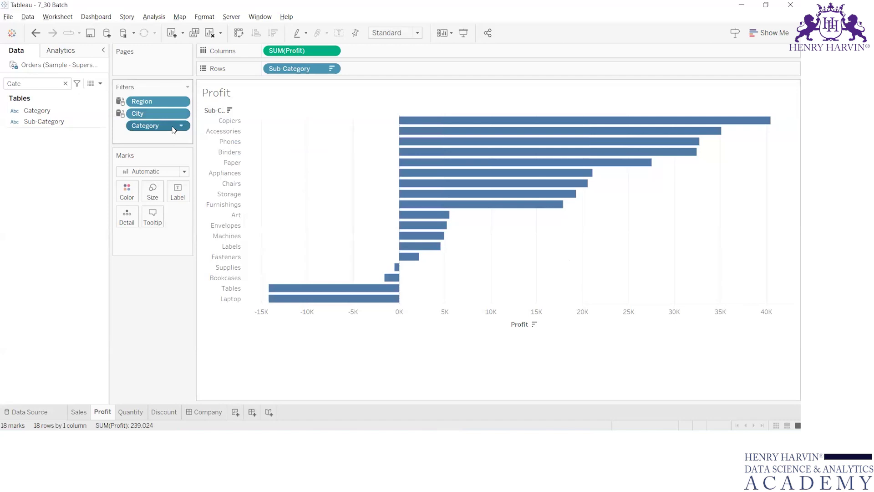
# Apply the Category filter to all worksheets using related data sources
pyautogui.rightClick(173, 129)
pyautogui.moveTo(215, 181)
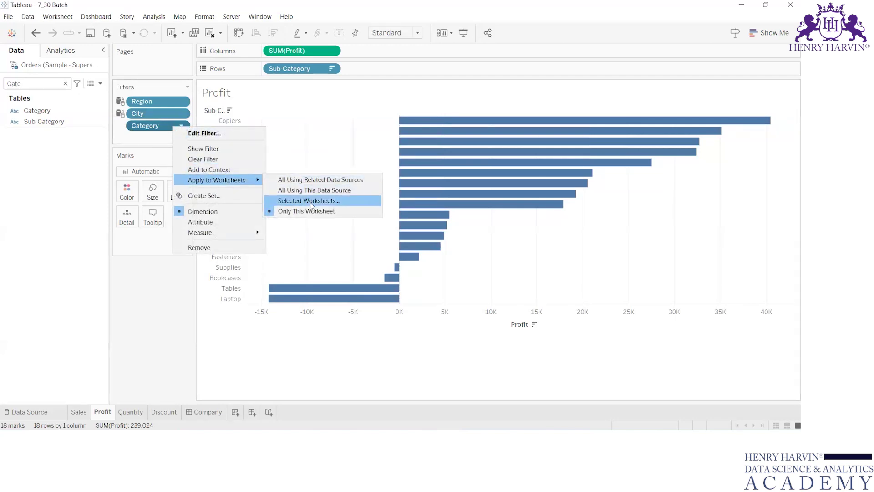
pyautogui.click(347, 180)
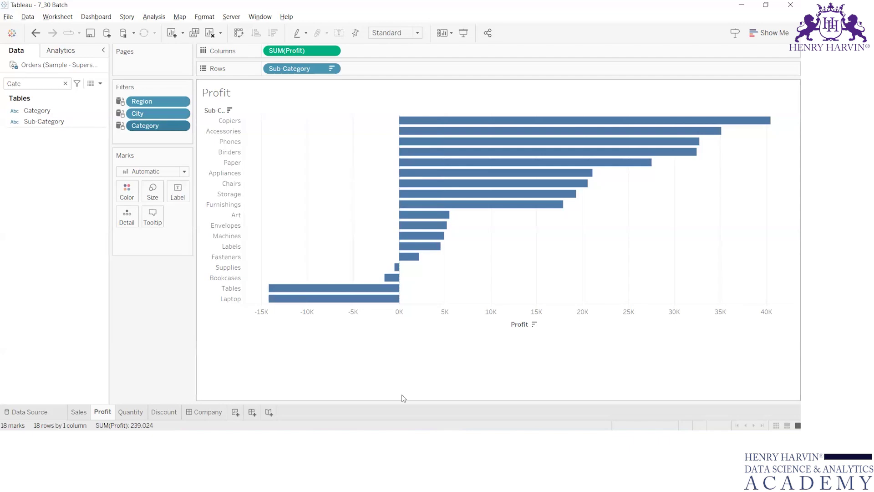
# Switch to the Hadoop_People workbook in Excel and go to the Direction header on the People sheet
pyautogui.moveTo(422, 446)
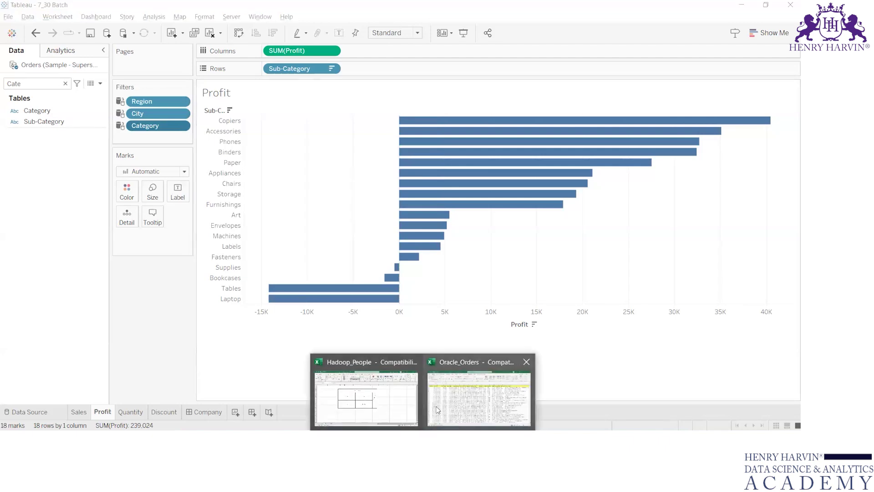
pyautogui.click(388, 400)
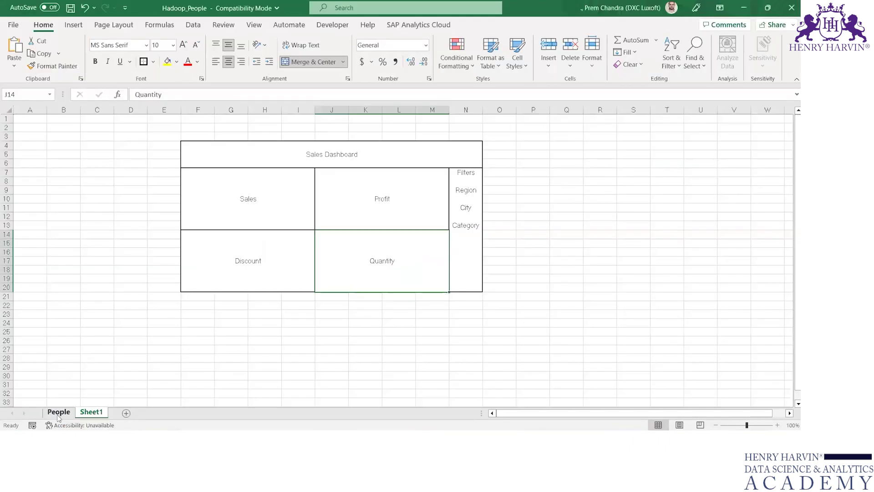
pyautogui.click(58, 412)
pyautogui.press('Up')
pyautogui.press('Up')
pyautogui.press('Up')
pyautogui.press('Up')
pyautogui.press('Up')
pyautogui.press('Up')
pyautogui.press('Left')
pyautogui.press('Left')
pyautogui.press('Left')
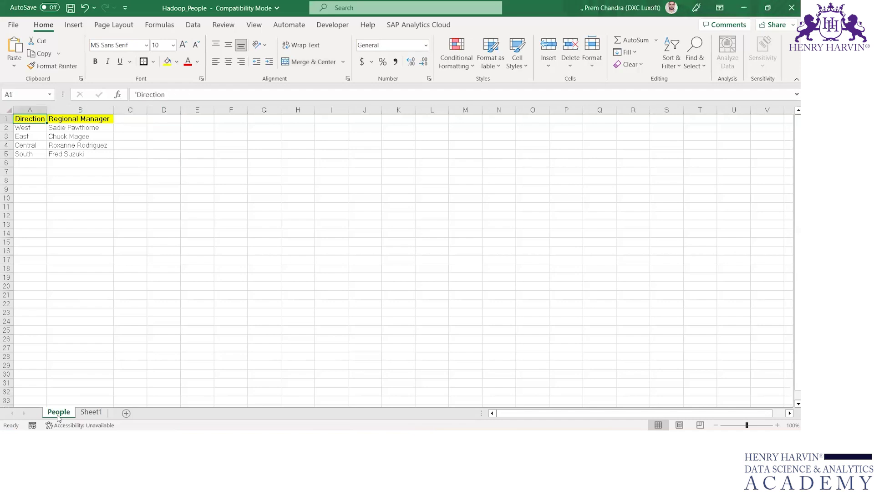
# Turn on filtering for the People table, inspect the Direction filter's value list, and turn filtering off again
pyautogui.hotkey('ctrl', 'shift', 'l')
pyautogui.hotkey('alt', 'Down')
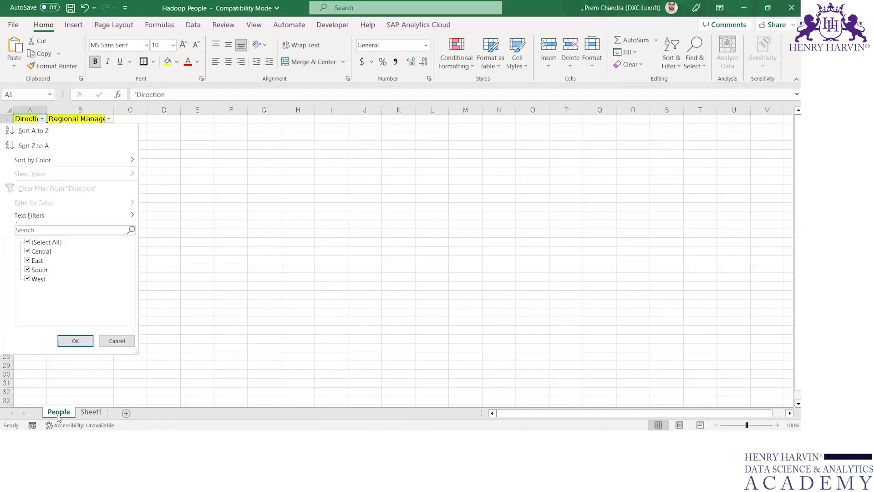
pyautogui.press('Escape')
pyautogui.hotkey('ctrl', 'shift', 'l')
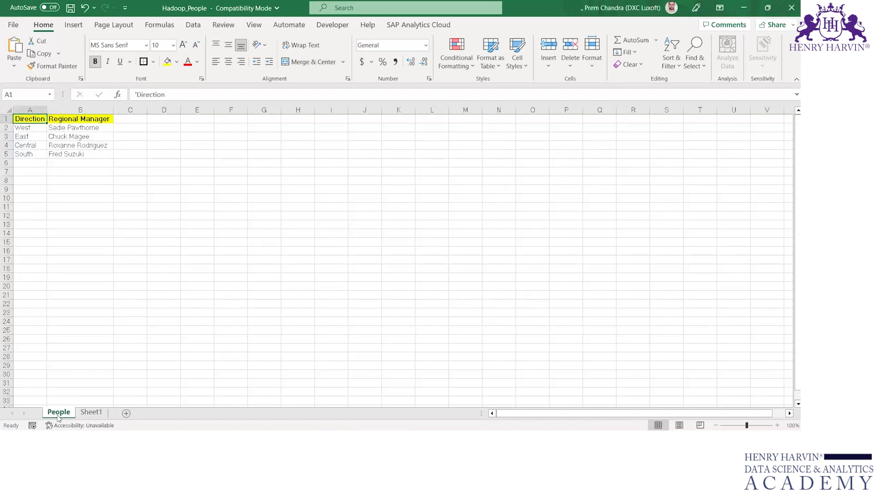
# Return to Sheet1 and review the Sales, Profit and Filters areas of the planned dashboard layout
pyautogui.click(91, 413)
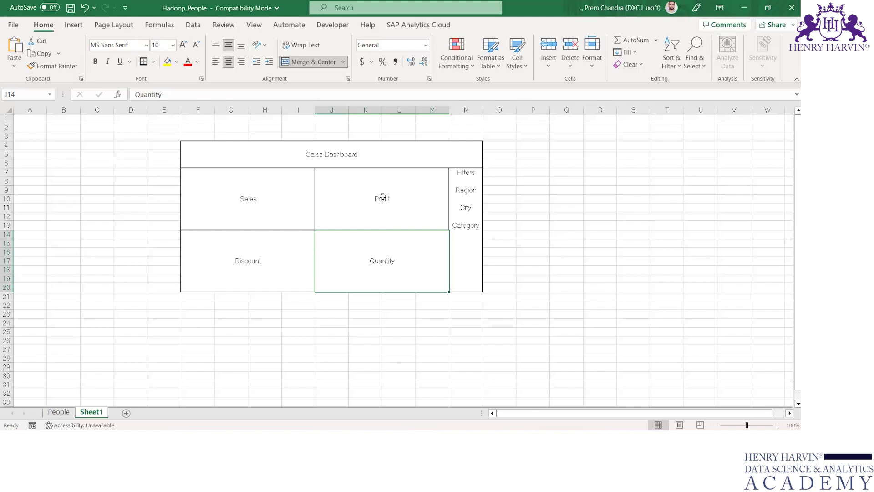
pyautogui.click(279, 185)
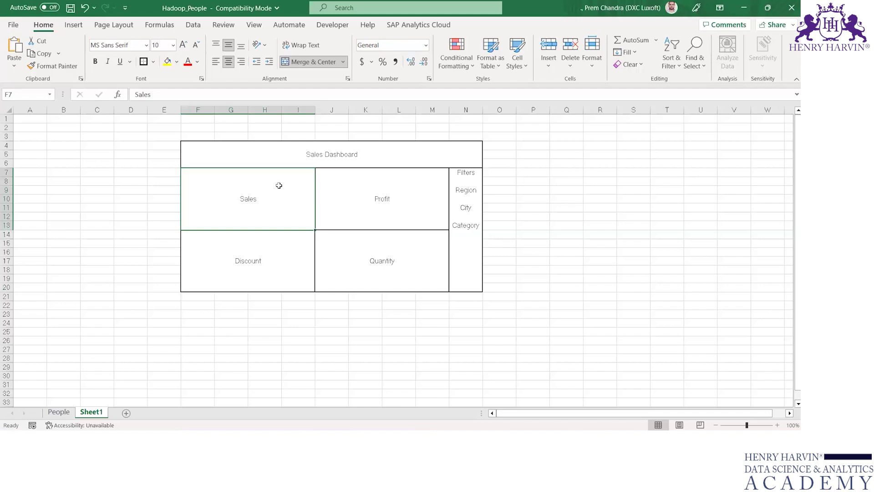
pyautogui.press('Up')
pyautogui.click(279, 185)
pyautogui.click(364, 199)
pyautogui.click(472, 181)
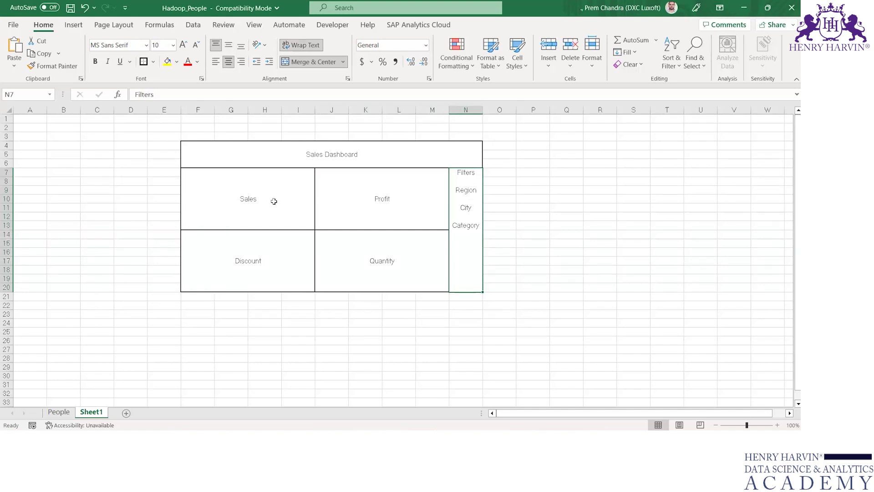
pyautogui.click(122, 280)
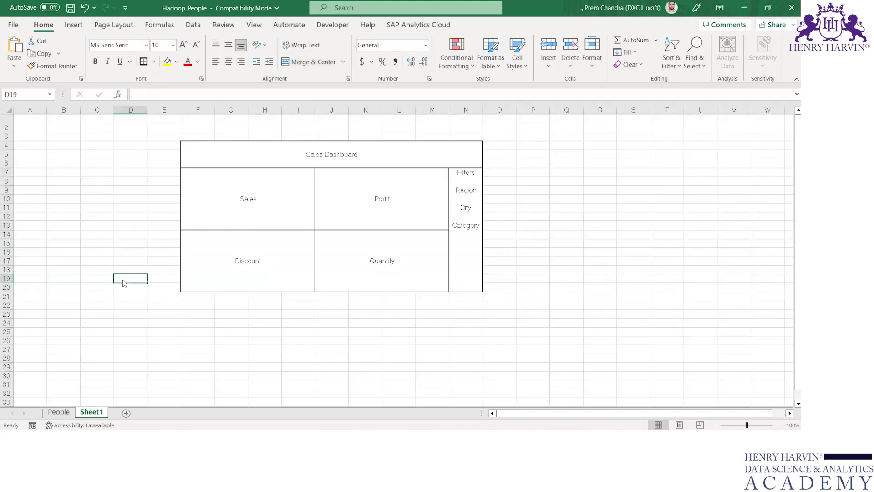
# Compare Tableau's Profit worksheet with the Excel plan and step through the layout's chart areas
pyautogui.hotkey('alt', 'Tab')
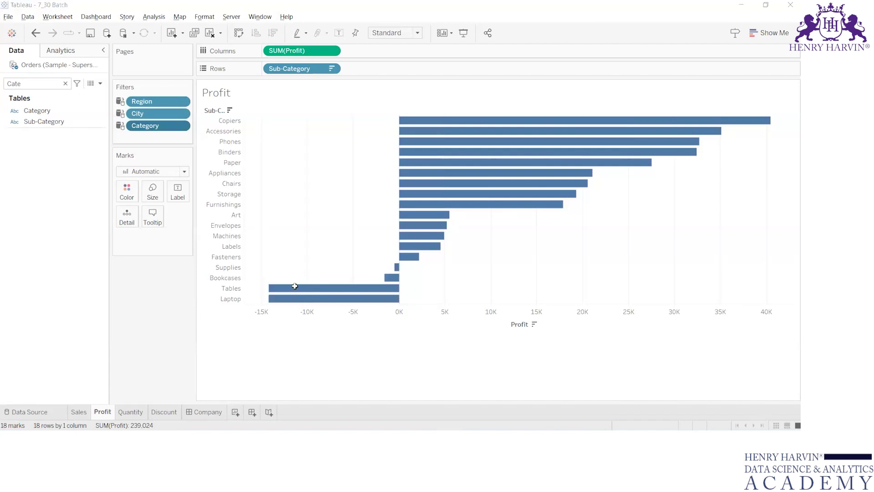
pyautogui.hotkey('alt', 'Tab')
pyautogui.click(251, 195)
pyautogui.press('Right')
pyautogui.press('Down')
pyautogui.press('Left')
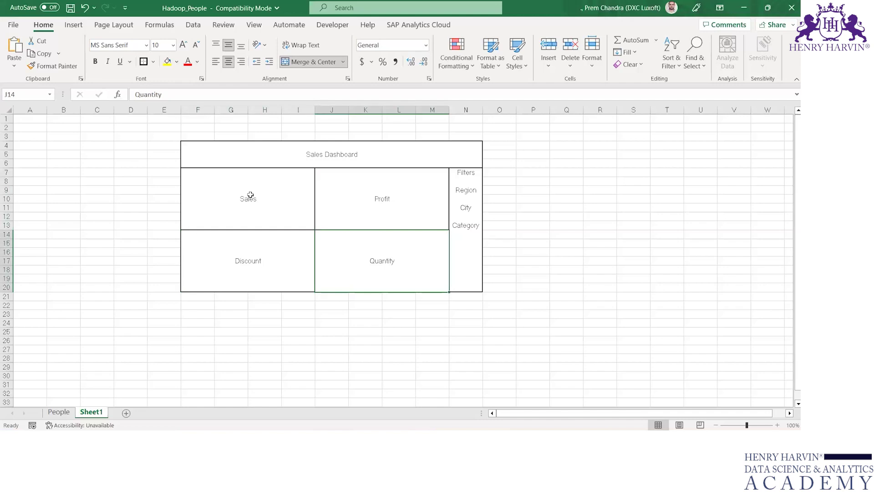
# Switch to Tableau, open the Company dashboard, check the planned heading in Excel, and show the dashboard title
pyautogui.hotkey('alt', 'Tab')
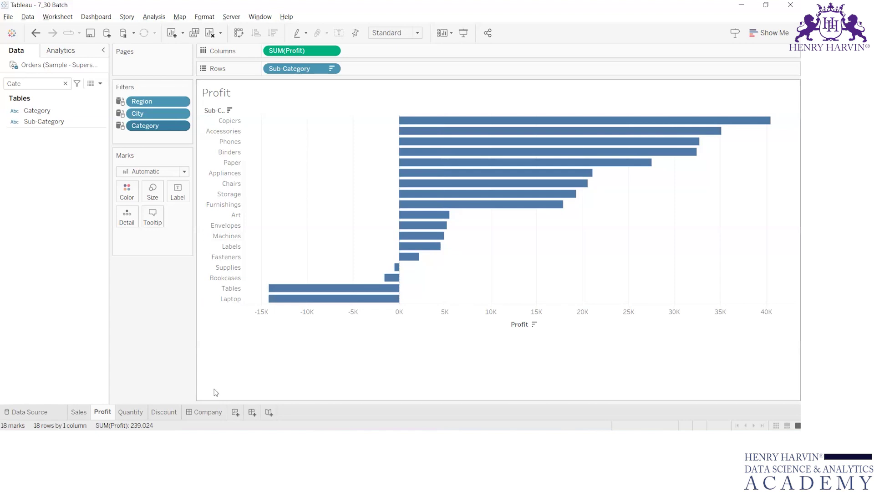
pyautogui.click(216, 414)
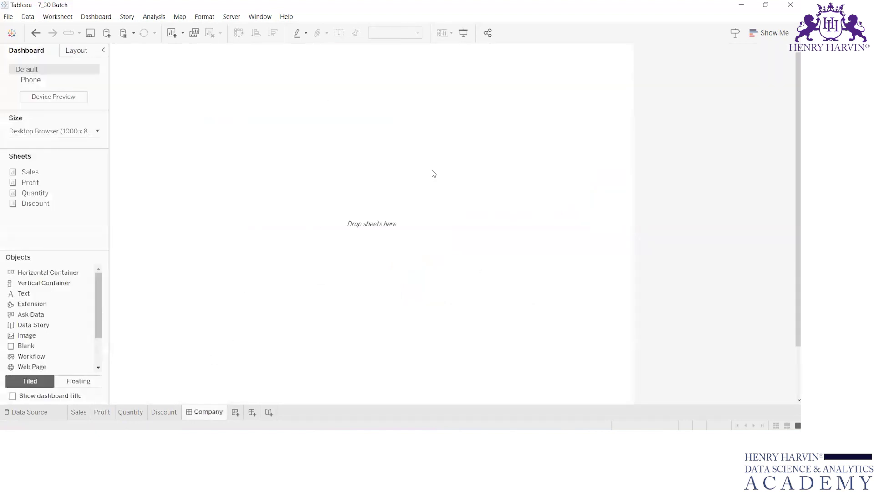
pyautogui.click(422, 455)
pyautogui.hotkey('alt', 'Tab')
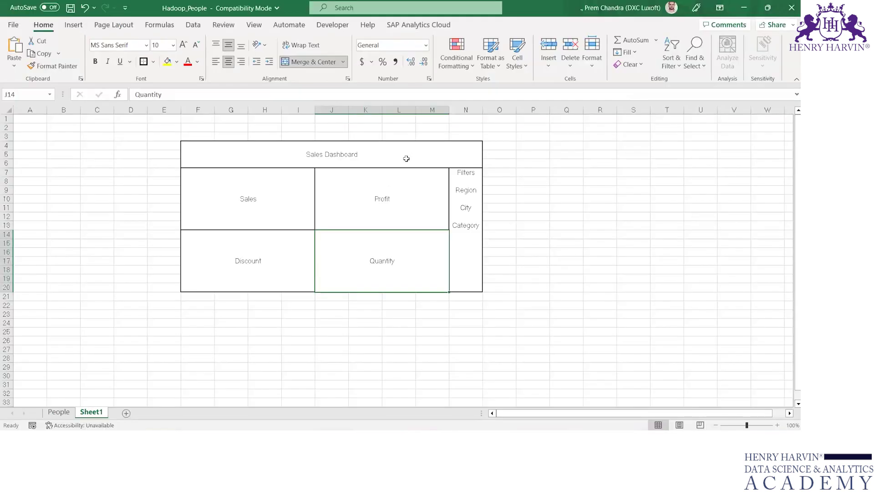
pyautogui.hotkey('alt', 'Tab')
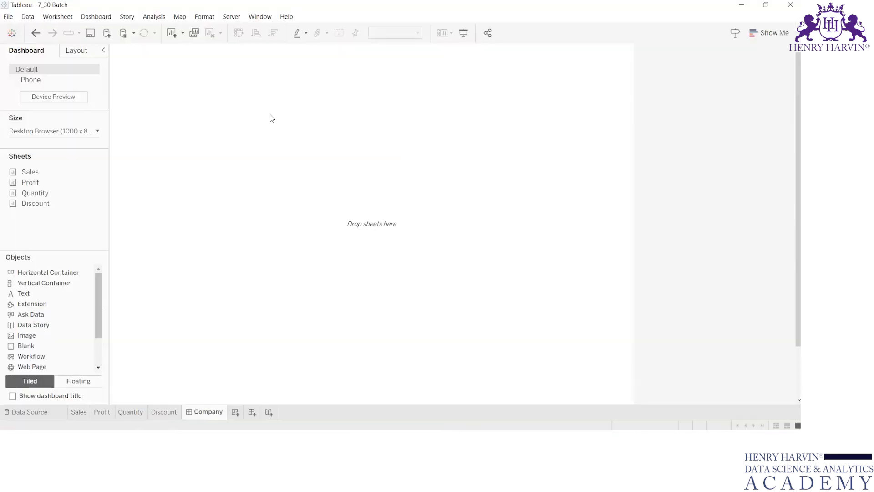
pyautogui.click(13, 395)
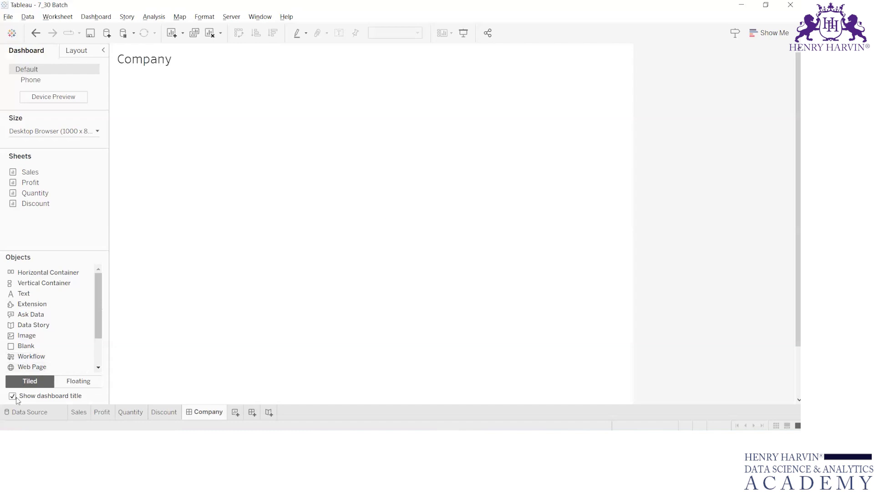
# Replace the Company dashboard's title text with "Sales dashboard" and centre it
pyautogui.doubleClick(253, 64)
pyautogui.hotkey('alt', 'Tab')
pyautogui.hotkey('alt', 'Tab')
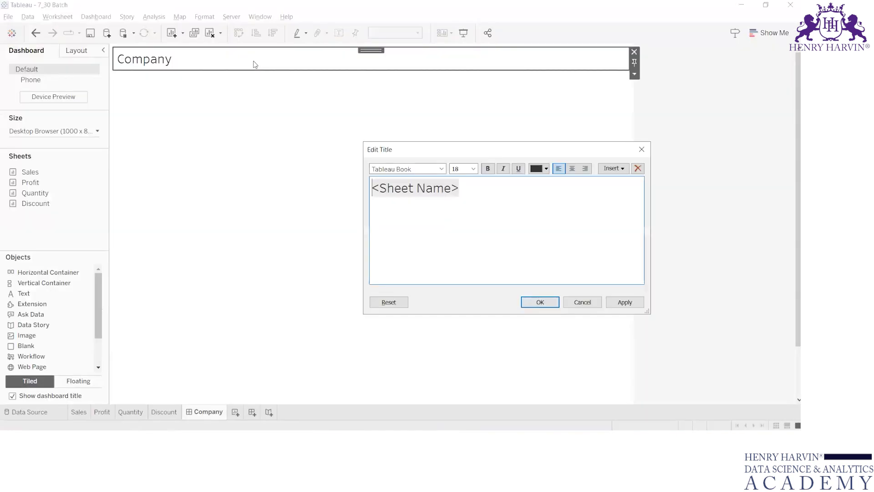
pyautogui.hotkey('ctrl', 'a')
pyautogui.write('S')
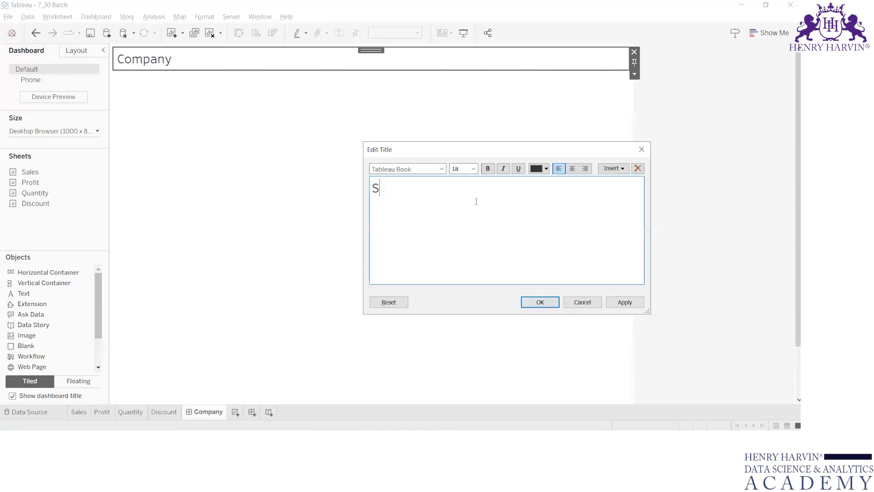
pyautogui.write('ales dashboard')
pyautogui.hotkey('ctrl', 'a')
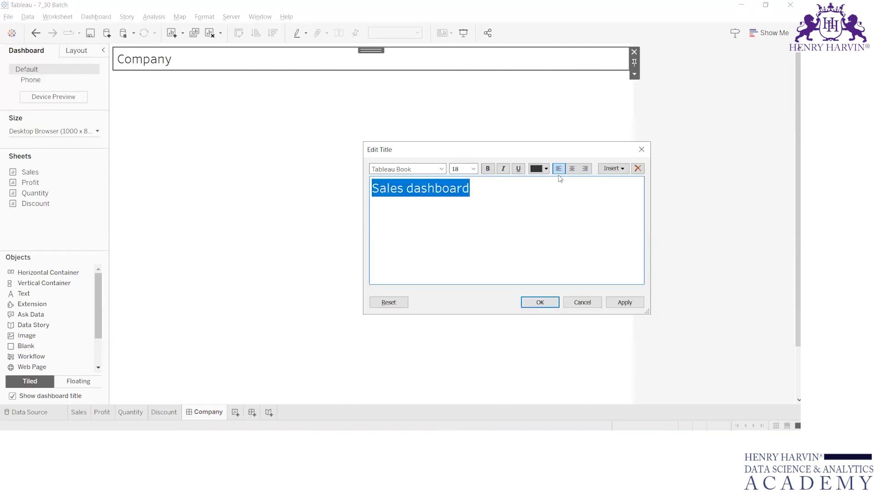
pyautogui.click(572, 168)
pyautogui.click(539, 302)
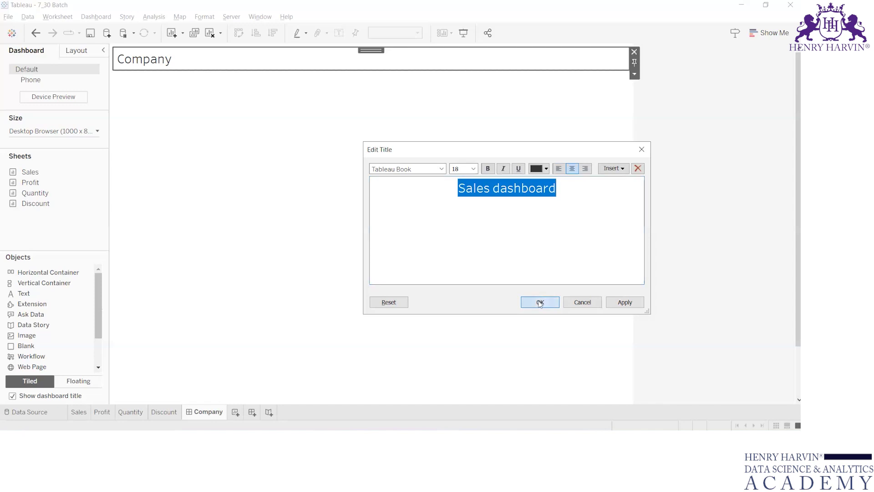
# Compare the dashboard title with the heading area in the Excel layout and return to Tableau
pyautogui.hotkey('alt', 'Tab')
pyautogui.click(371, 154)
pyautogui.hotkey('alt', 'Tab')
pyautogui.hotkey('alt', 'Tab')
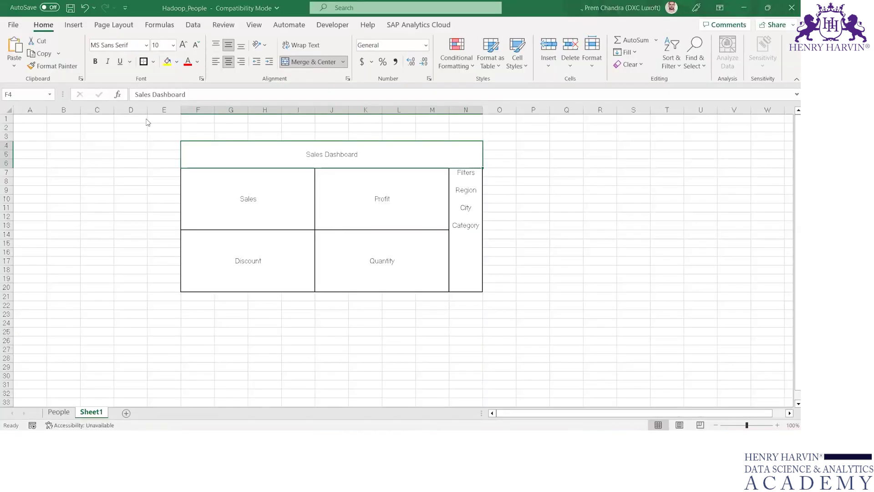
pyautogui.hotkey('alt', 'Tab')
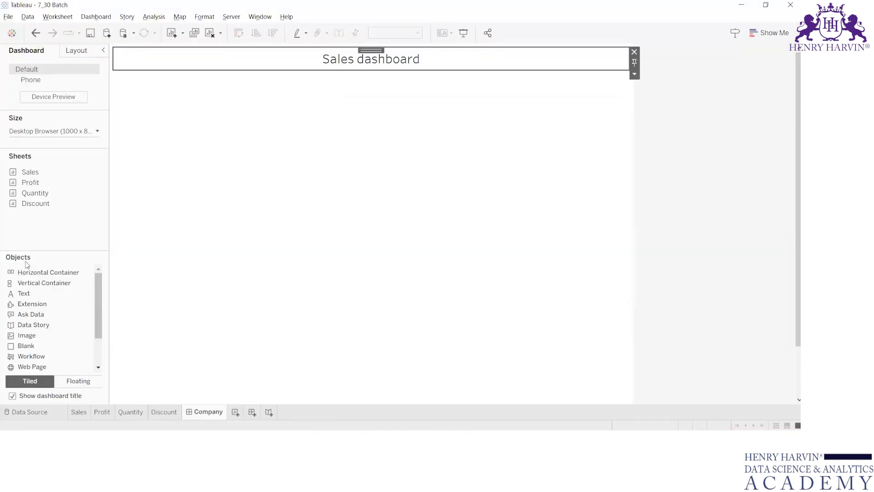
# View the Sales worksheet with its shared filters and return to the empty Company dashboard area
pyautogui.doubleClick(37, 171)
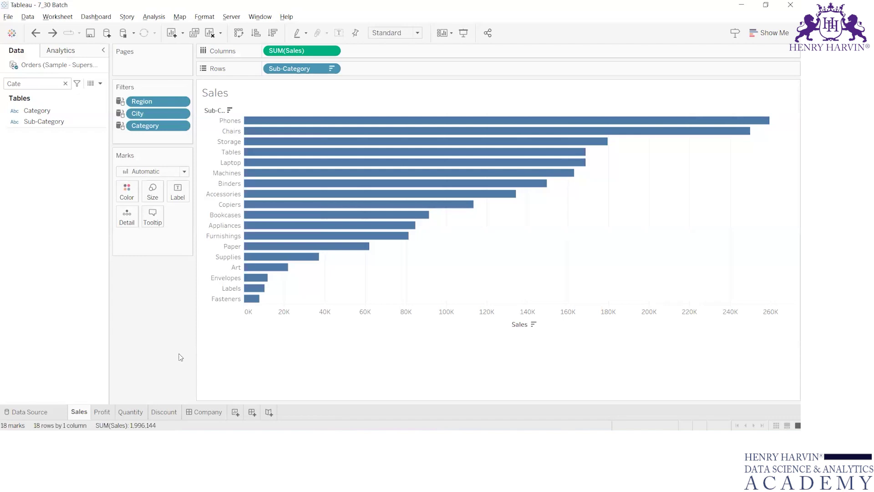
pyautogui.click(210, 412)
pyautogui.click(378, 181)
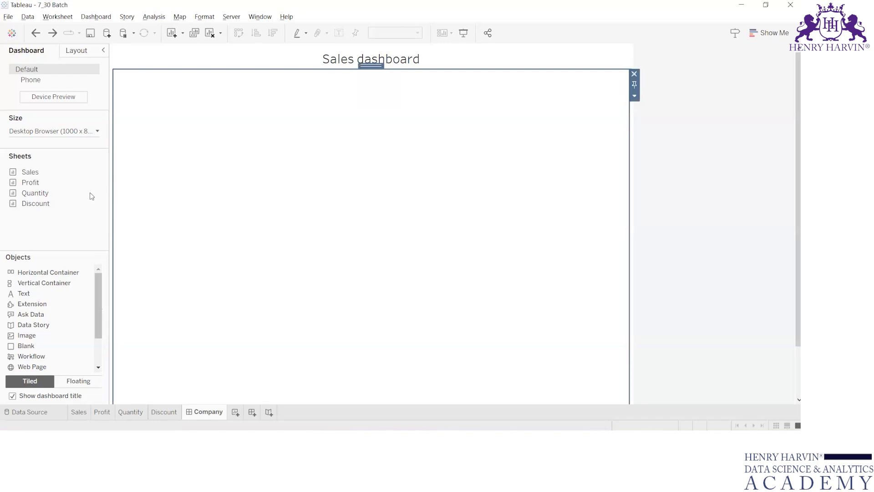
# Hide the dashboard title and show it again
pyautogui.click(309, 67)
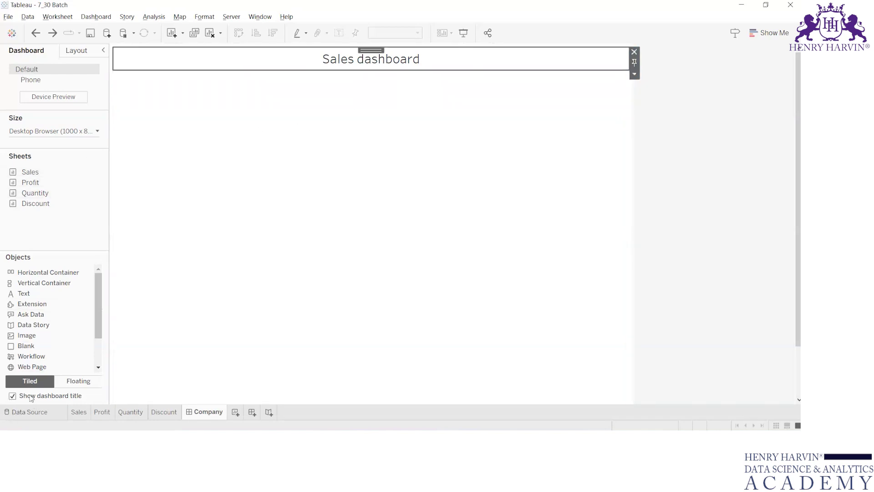
pyautogui.click(12, 397)
pyautogui.click(12, 396)
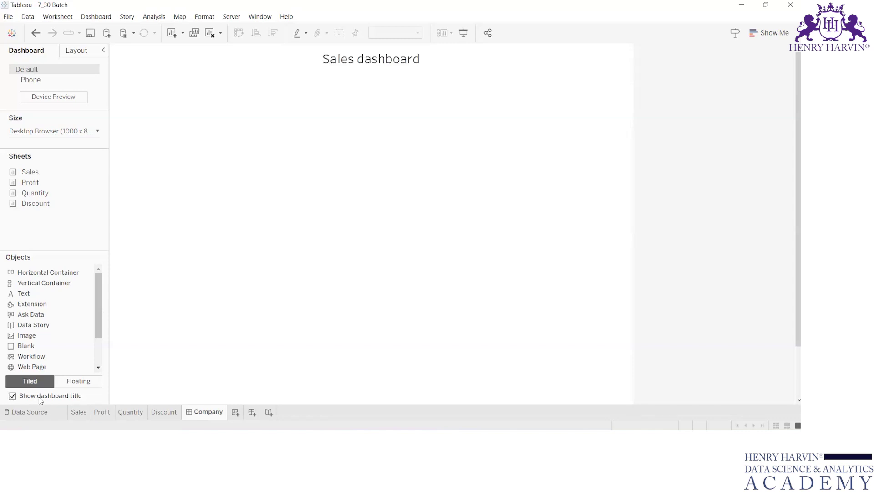
# Place the Sales sheet on the Company dashboard under the title and the Profit sheet to its right
pyautogui.click(311, 201)
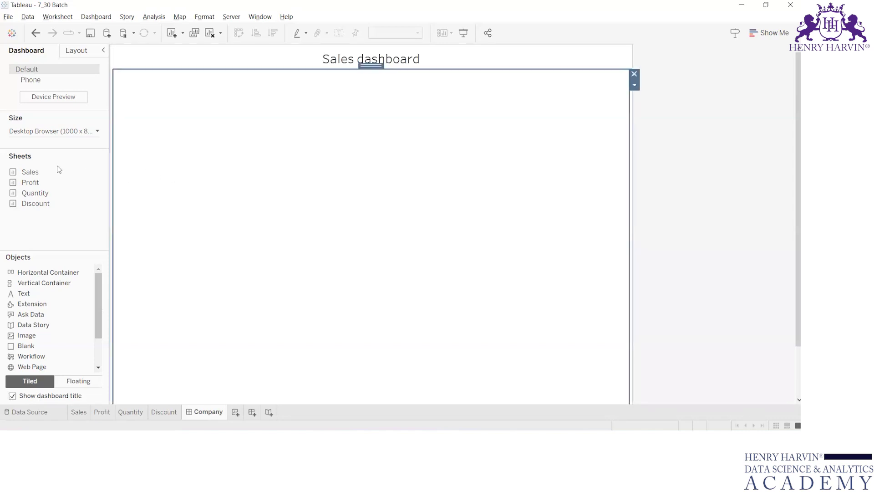
pyautogui.moveTo(51, 172); pyautogui.dragTo(160, 165)
pyautogui.moveTo(40, 187); pyautogui.dragTo(603, 290)
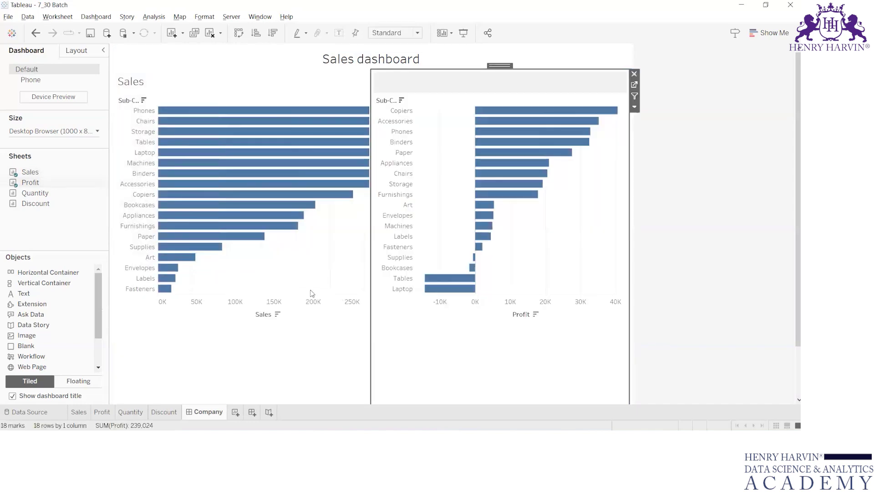
# Check the Excel layout and place the Discount sheet under Sales and the Quantity sheet under Profit on the dashboard
pyautogui.moveTo(45, 194)
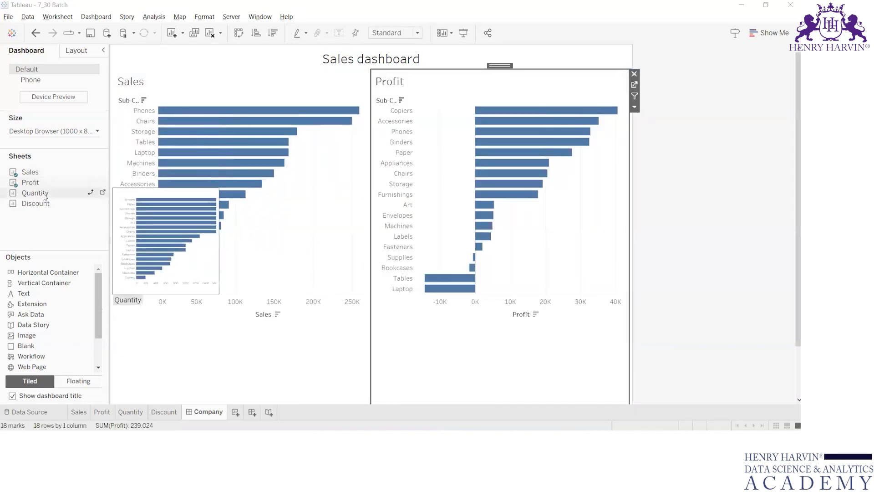
pyautogui.hotkey('alt', 'Tab')
pyautogui.hotkey('alt', 'Tab')
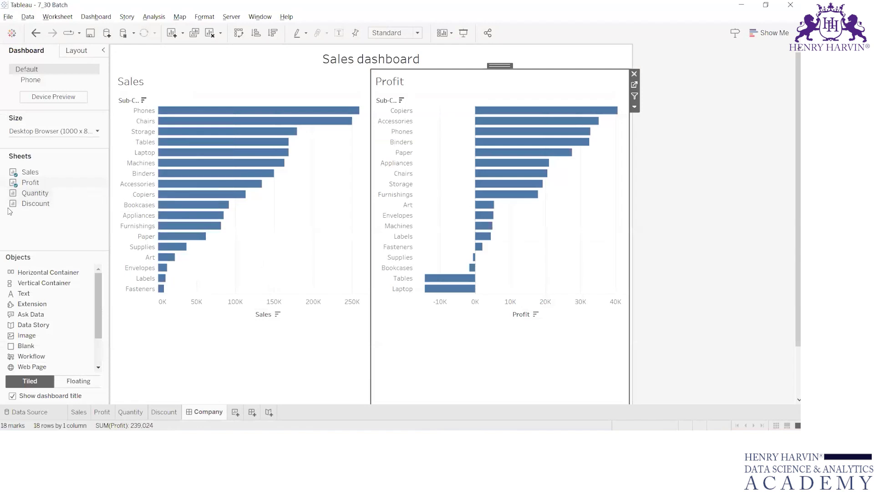
pyautogui.hotkey('alt', 'Tab')
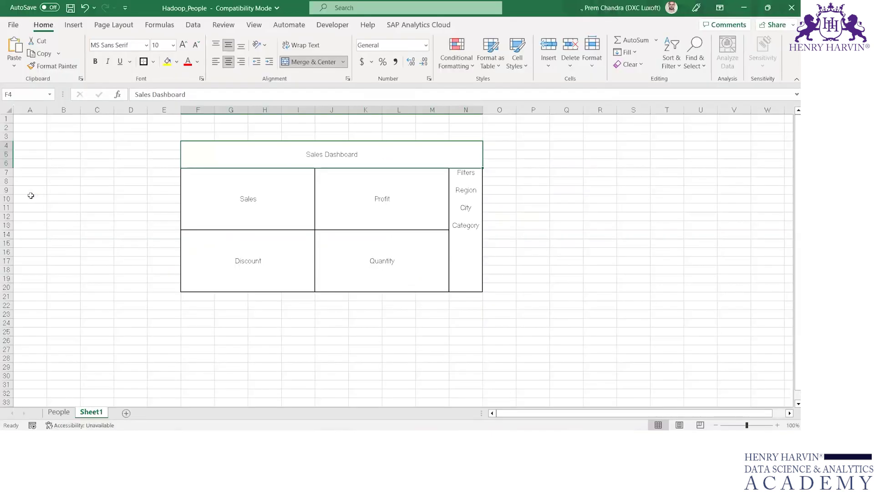
pyautogui.hotkey('alt', 'Tab')
pyautogui.moveTo(36, 206); pyautogui.dragTo(217, 333)
pyautogui.moveTo(35, 192); pyautogui.dragTo(509, 296)
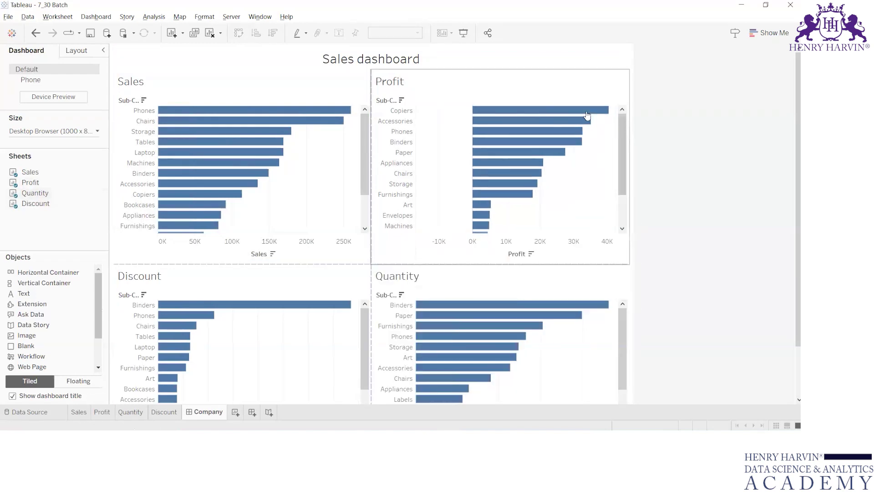
# Add a horizontal container beside the four charts for the layout's filter area and narrow it to a slim column
pyautogui.hotkey('alt', 'Tab')
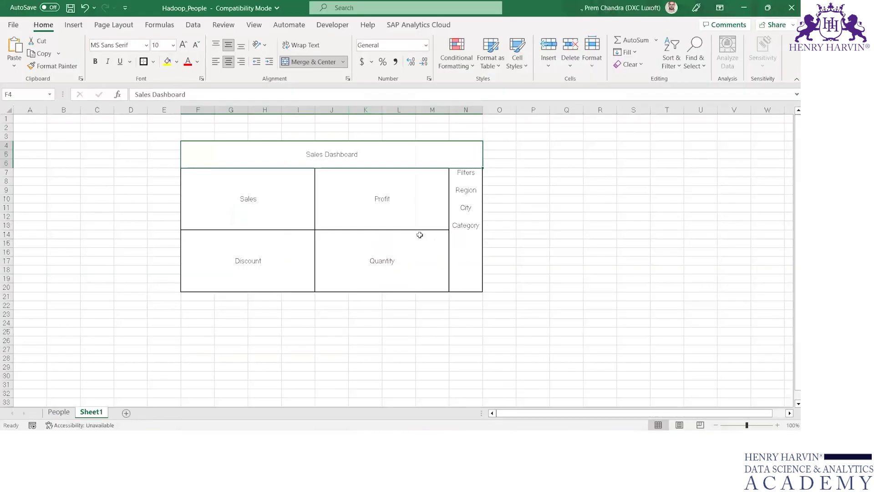
pyautogui.hotkey('alt', 'Tab')
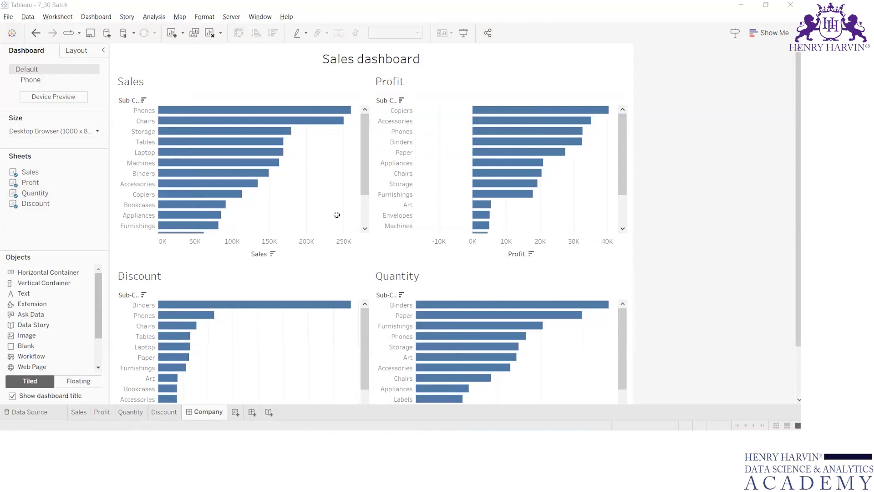
pyautogui.hotkey('alt', 'Tab')
pyautogui.hotkey('alt', 'Tab')
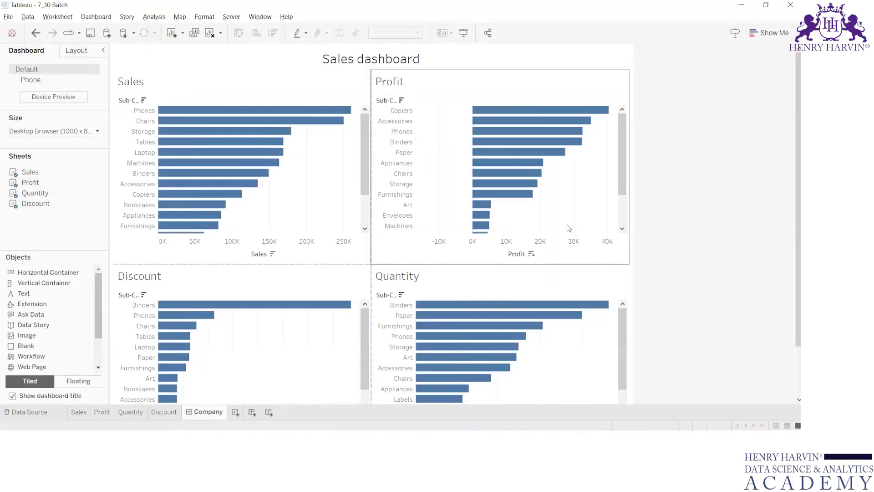
pyautogui.click(314, 146)
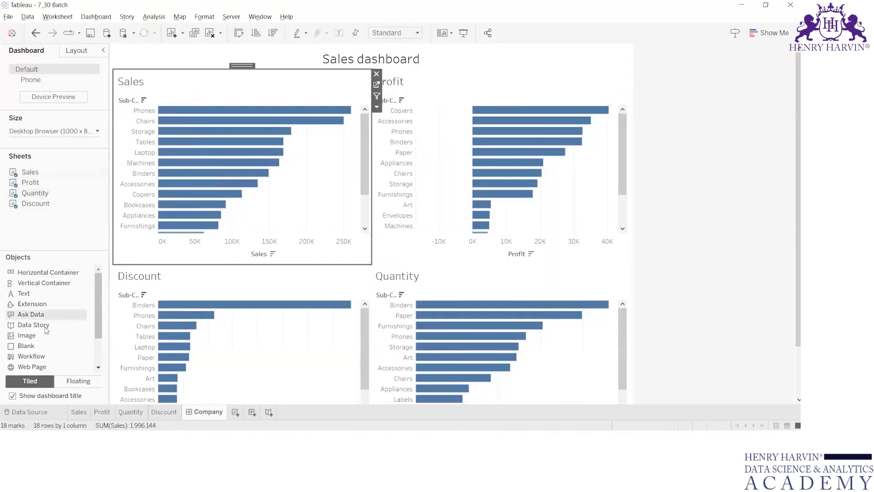
pyautogui.moveTo(36, 274)
pyautogui.mouseDown()
pyautogui.moveTo(523, 211)
pyautogui.moveTo(651, 216)
pyautogui.moveTo(631, 257)
pyautogui.mouseUp()
pyautogui.moveTo(369, 251); pyautogui.dragTo(559, 248)
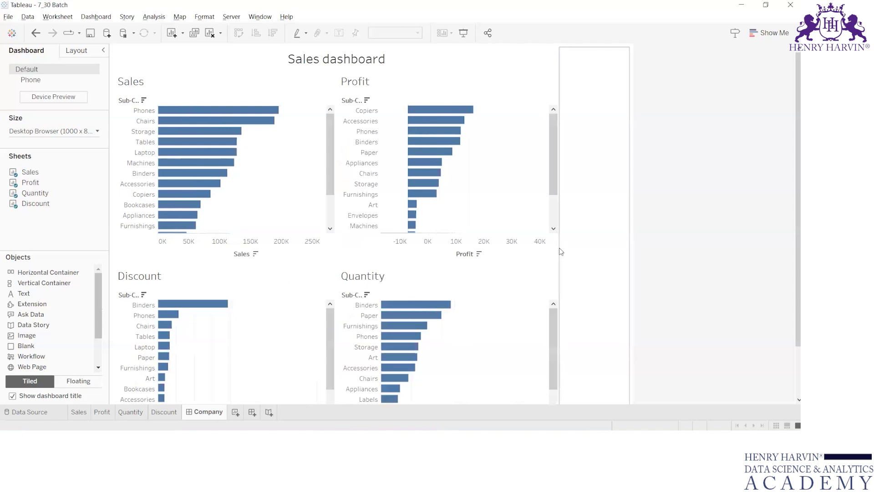
pyautogui.click(609, 183)
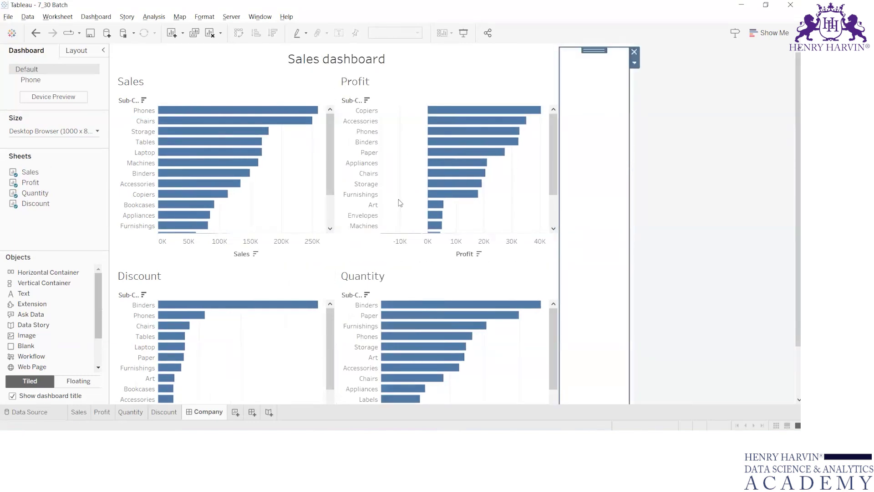
# Add a text object reading "Filters" and place it above the empty container as a heading
pyautogui.click(28, 294)
pyautogui.moveTo(681, 202); pyautogui.dragTo(583, 59)
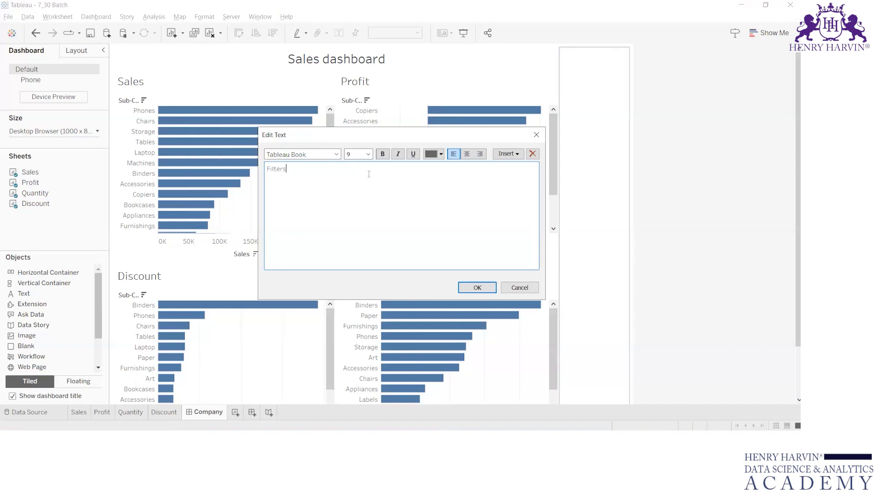
pyautogui.click(482, 290)
pyautogui.moveTo(595, 252); pyautogui.dragTo(589, 57)
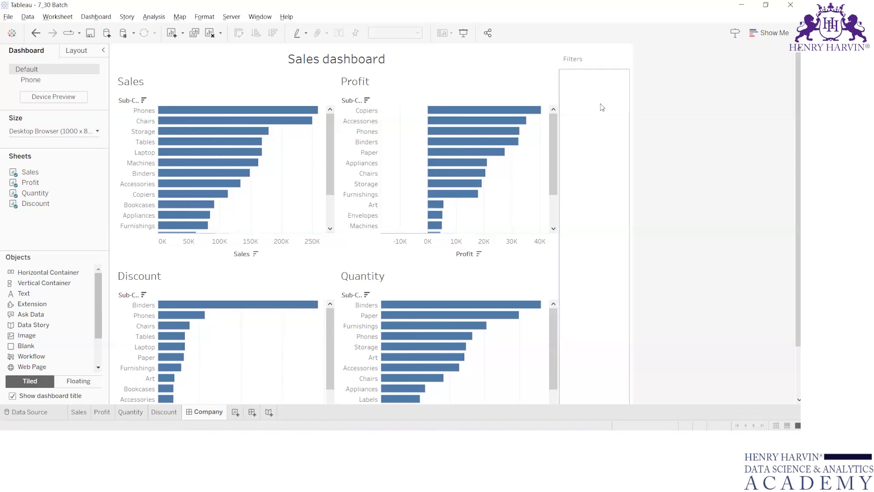
# Show the Profit sheet's Category filter on the dashboard
pyautogui.click(601, 116)
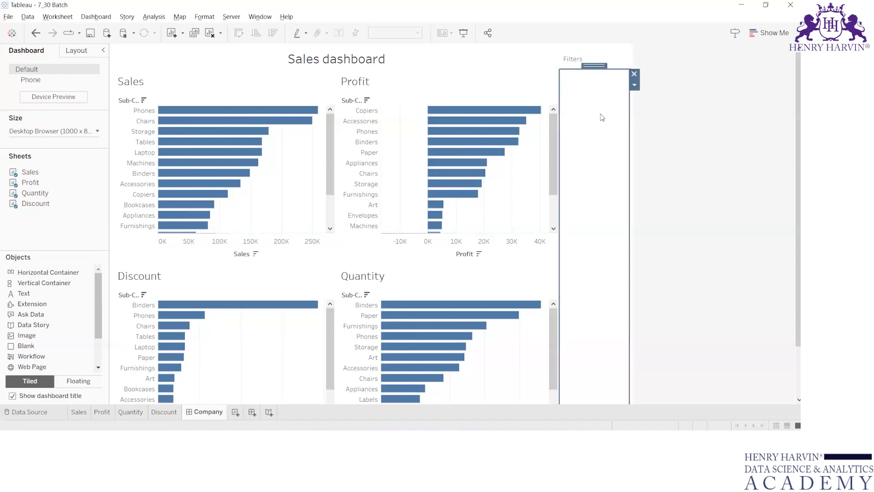
pyautogui.click(306, 89)
pyautogui.click(348, 111)
pyautogui.click(349, 111)
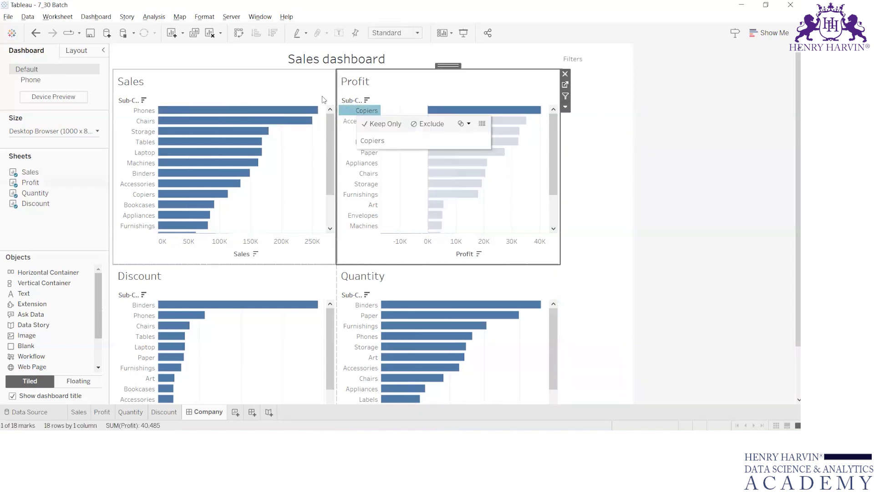
pyautogui.click(564, 107)
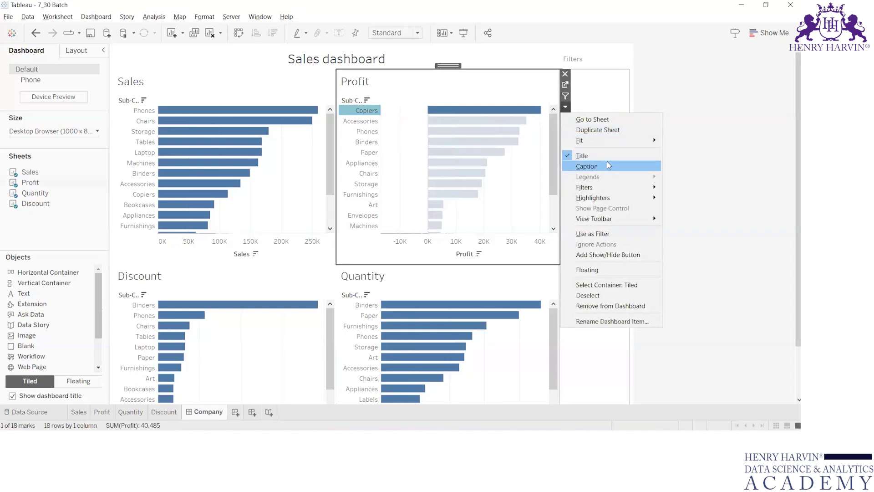
pyautogui.moveTo(610, 187)
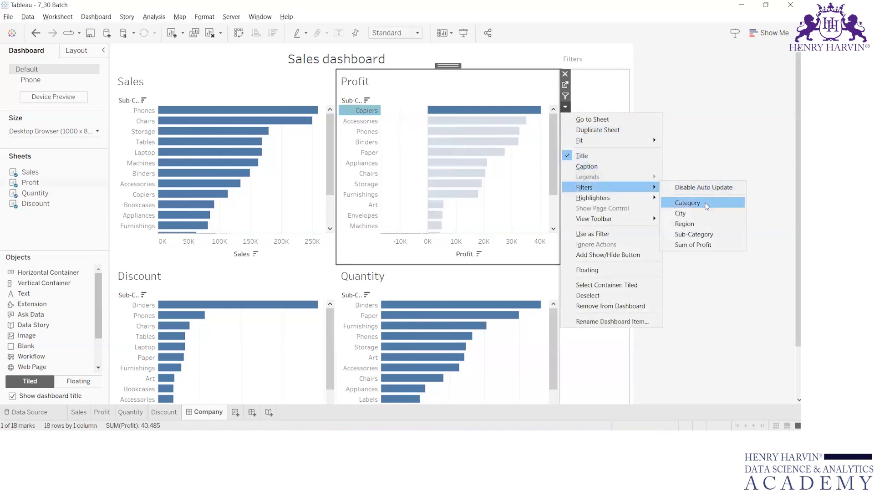
pyautogui.click(706, 205)
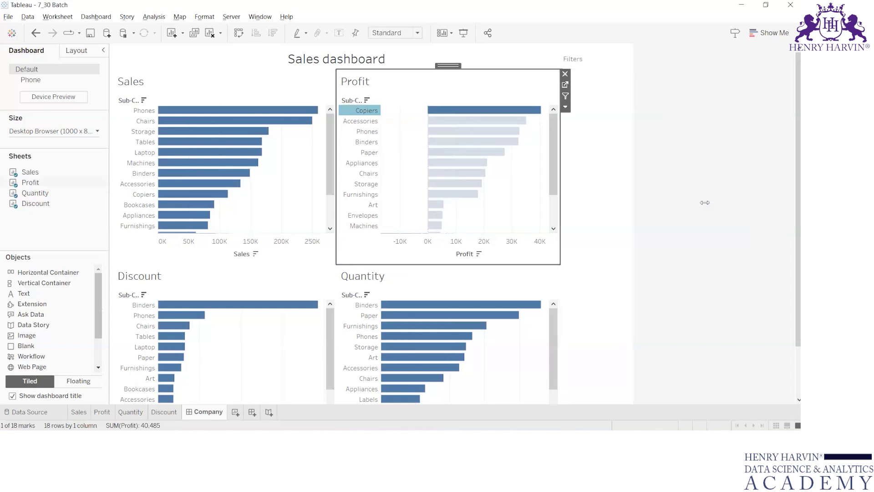
# Show the Profit sheet's City and Region filters on the dashboard
pyautogui.click(565, 108)
pyautogui.moveTo(610, 187)
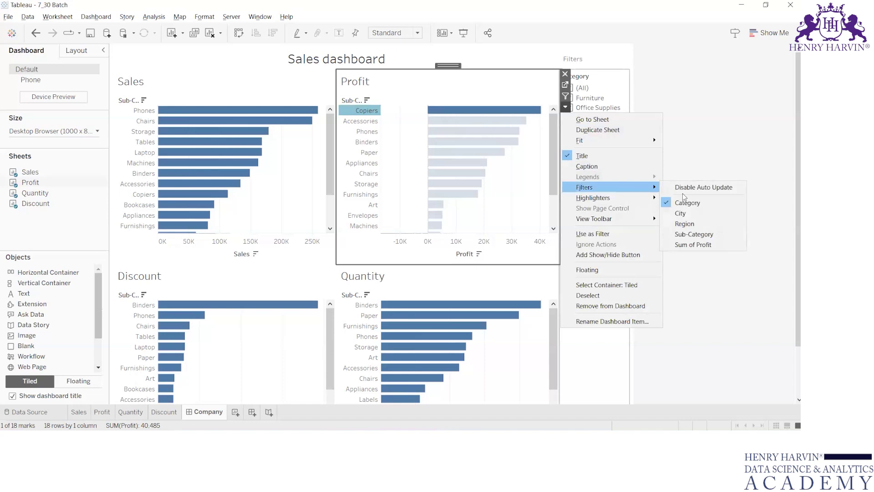
pyautogui.click(699, 214)
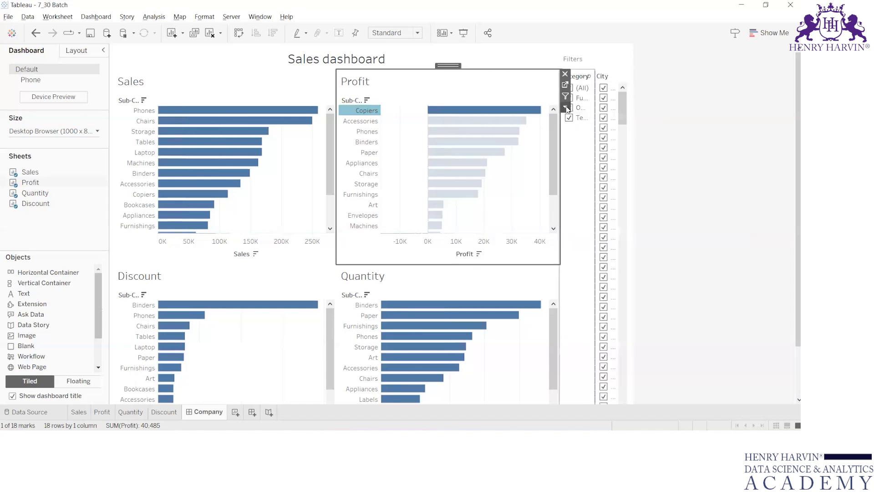
pyautogui.click(567, 108)
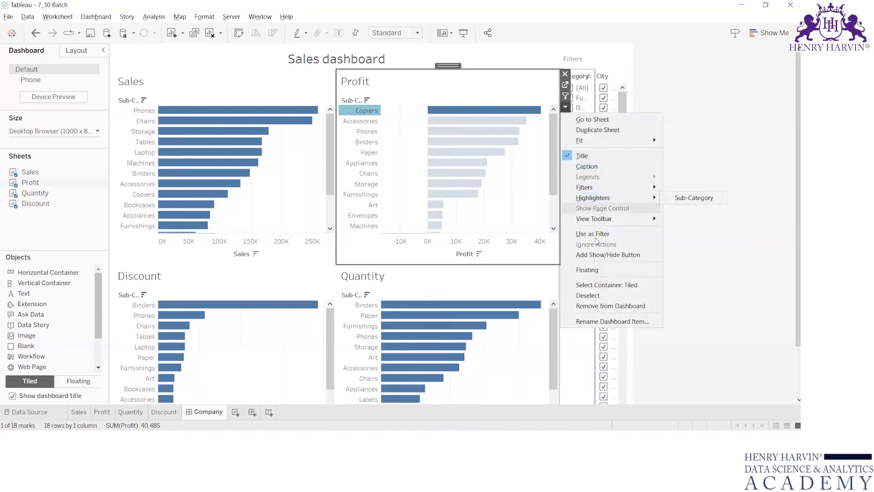
pyautogui.moveTo(639, 188)
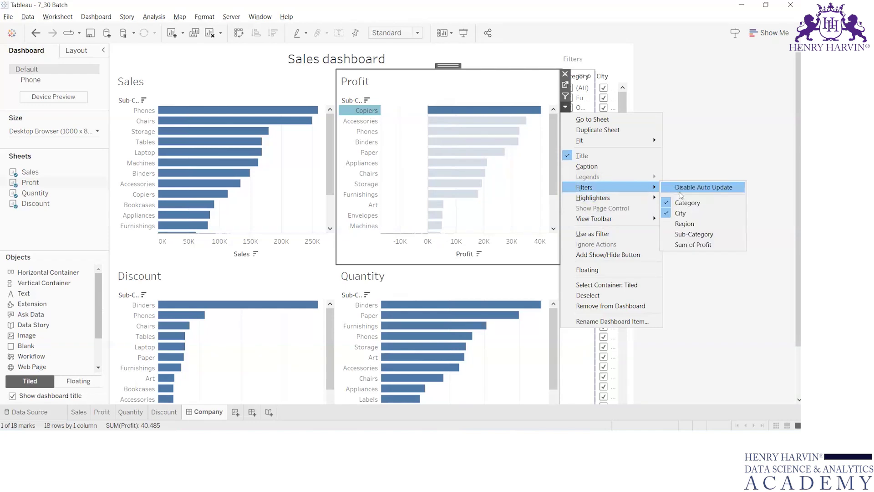
pyautogui.click(684, 223)
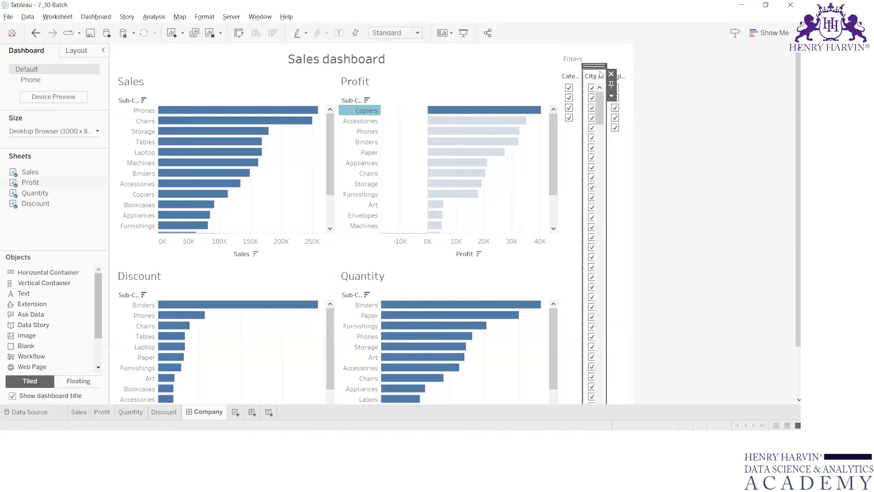
# Stack the filters vertically in the order Region, City, Category, and extend the City filter upward to show more cities
pyautogui.moveTo(594, 68); pyautogui.dragTo(603, 266)
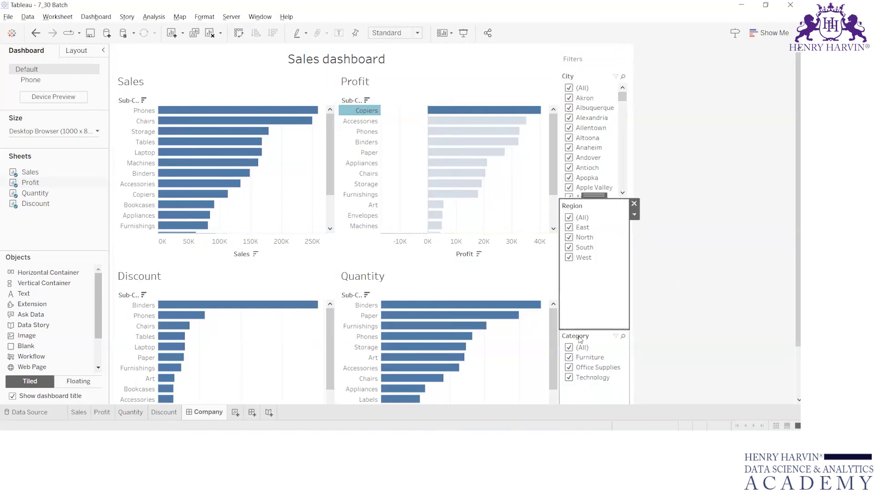
pyautogui.click(592, 351)
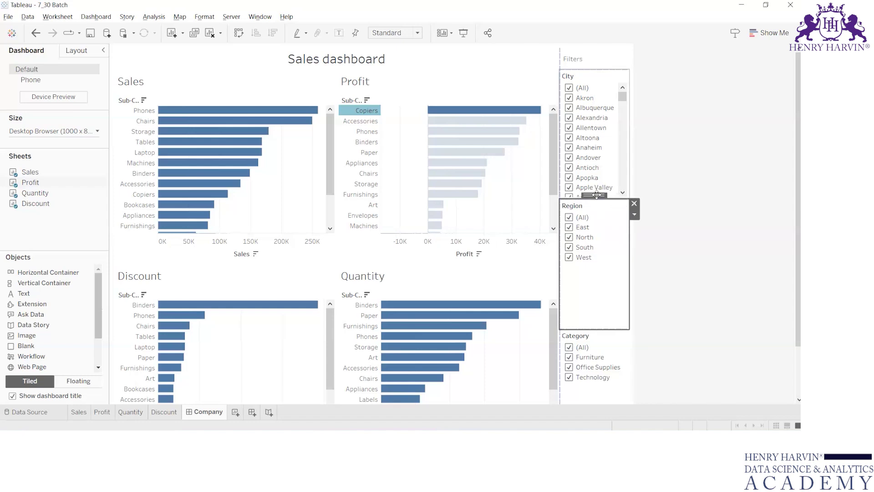
pyautogui.moveTo(596, 195); pyautogui.dragTo(593, 118)
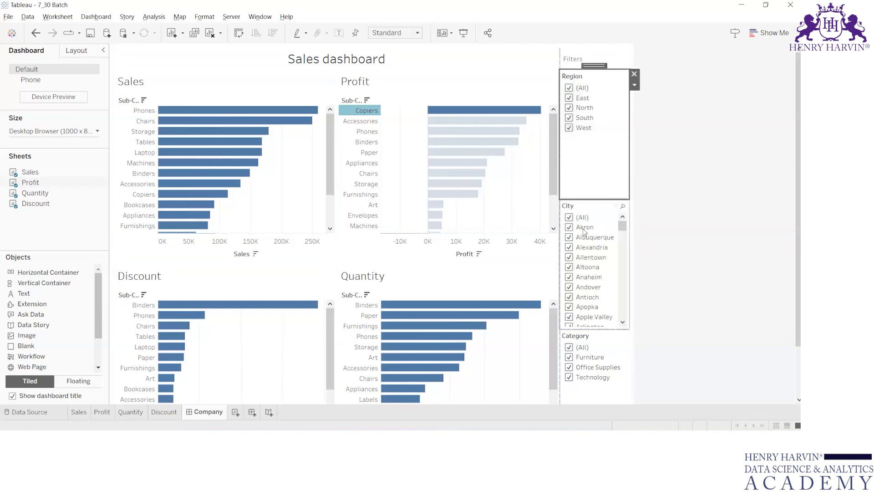
pyautogui.click(602, 205)
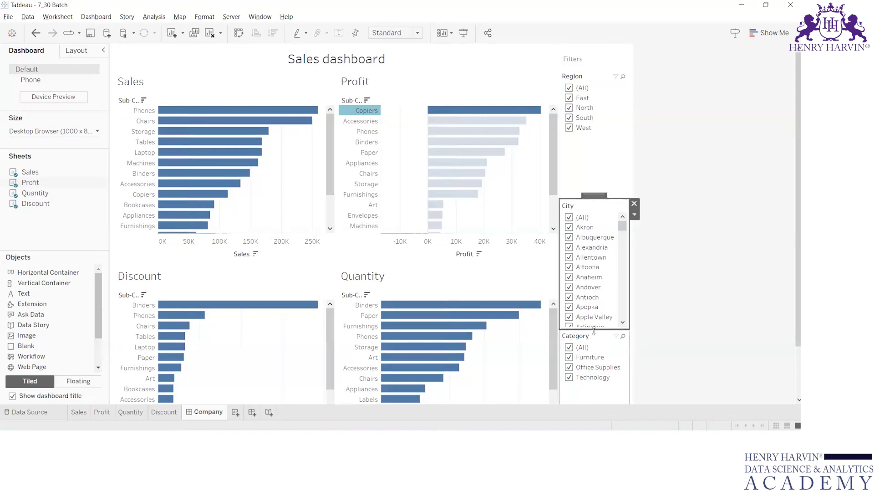
pyautogui.moveTo(611, 199); pyautogui.dragTo(609, 143)
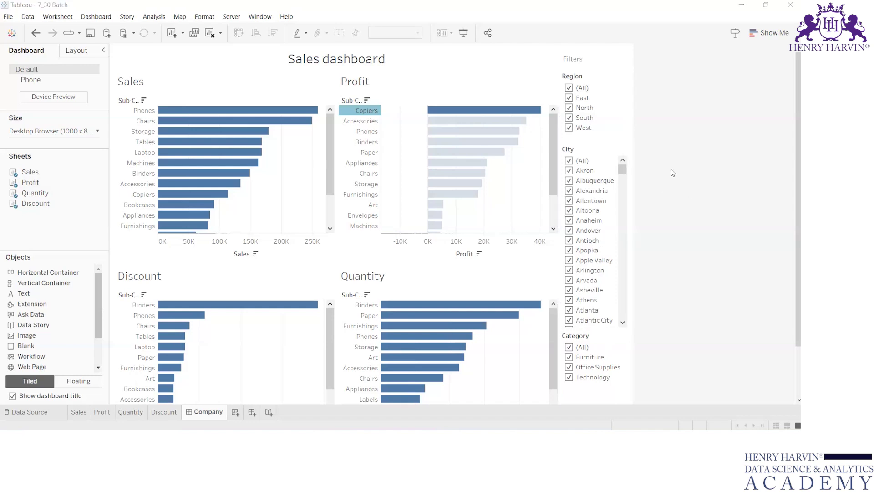
pyautogui.hotkey('alt', 'Tab')
pyautogui.hotkey('alt', 'Tab')
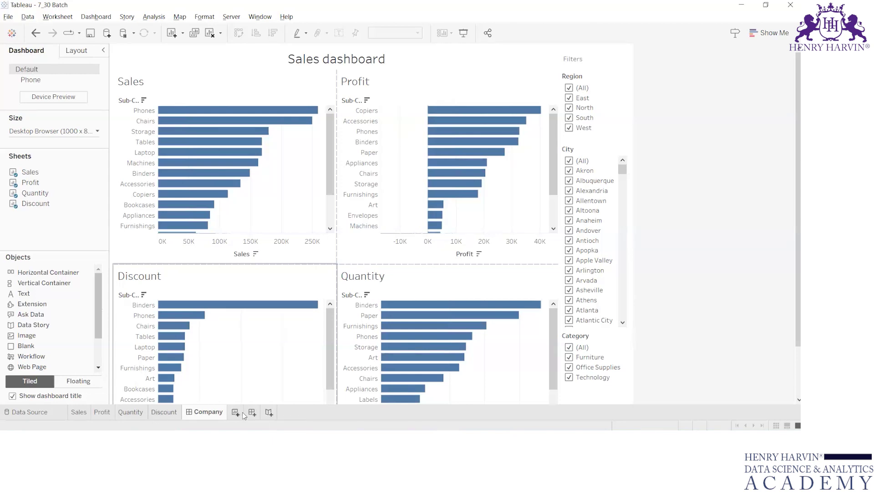
# Create a new story, return to the Company dashboard, and delete the story again
pyautogui.click(268, 412)
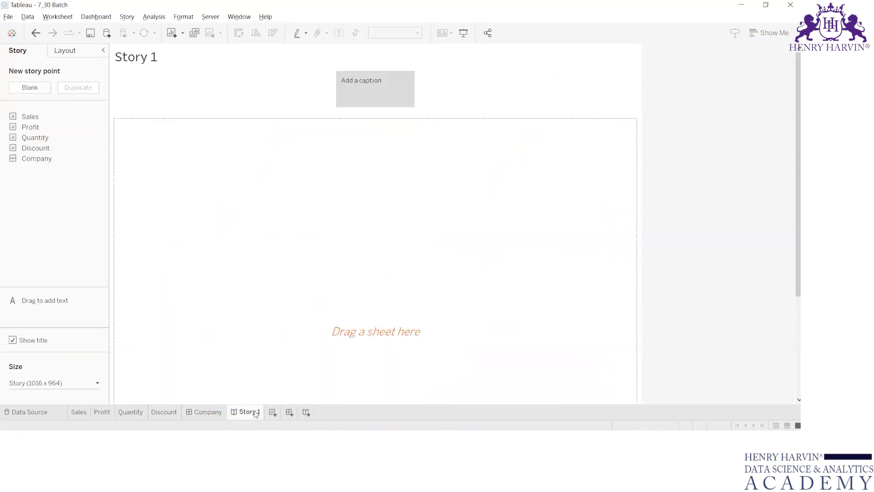
pyautogui.click(206, 409)
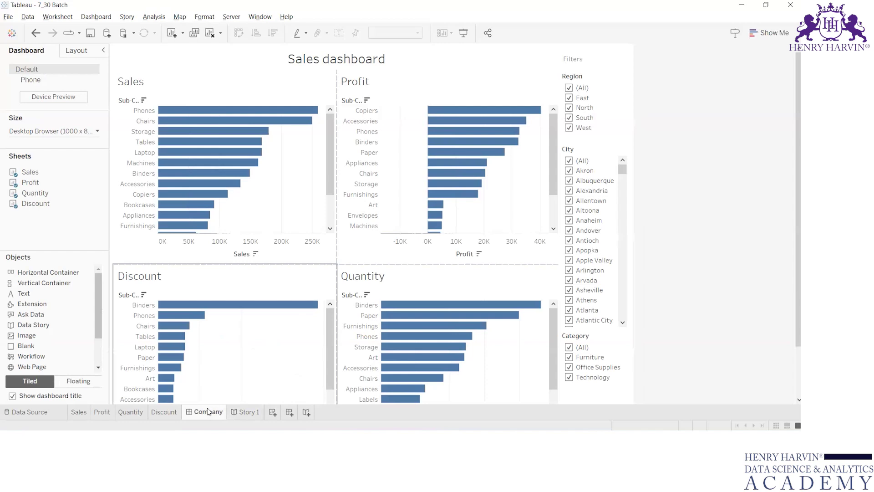
pyautogui.rightClick(253, 415)
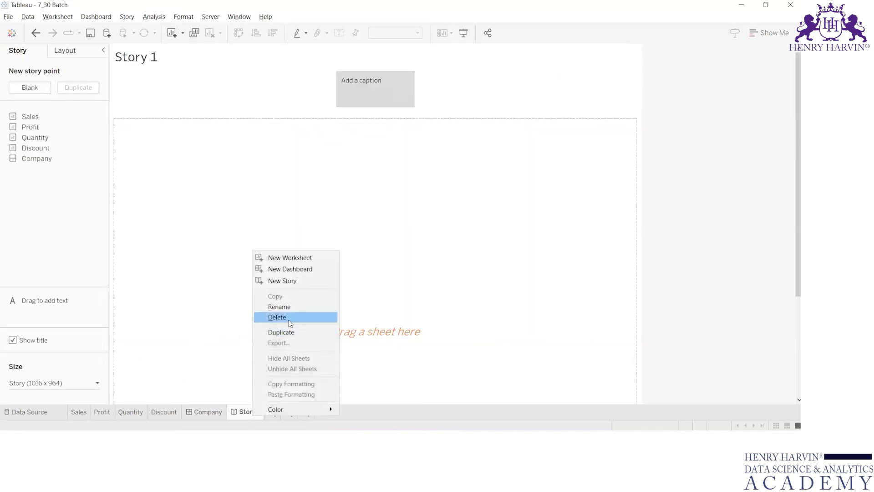
# Add a second blank dashboard after Company, keeping its default name
pyautogui.click(249, 408)
pyautogui.click(248, 411)
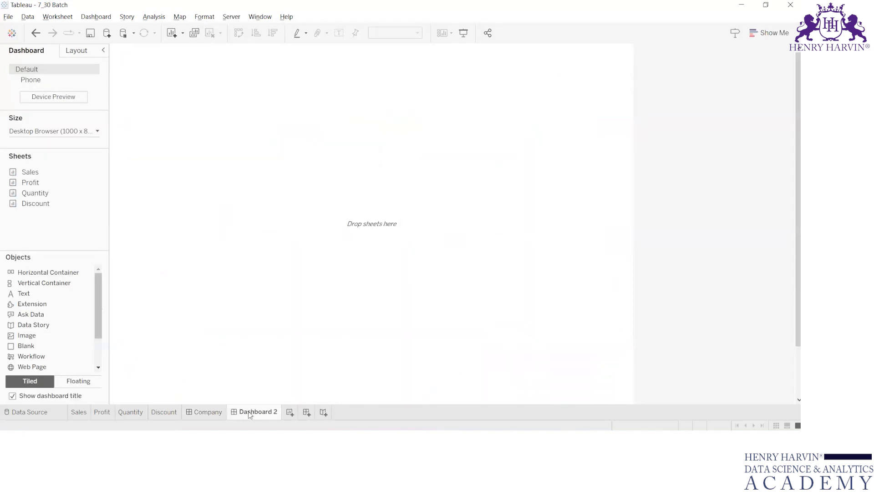
pyautogui.doubleClick(247, 411)
pyautogui.press('Return')
pyautogui.rightClick(218, 409)
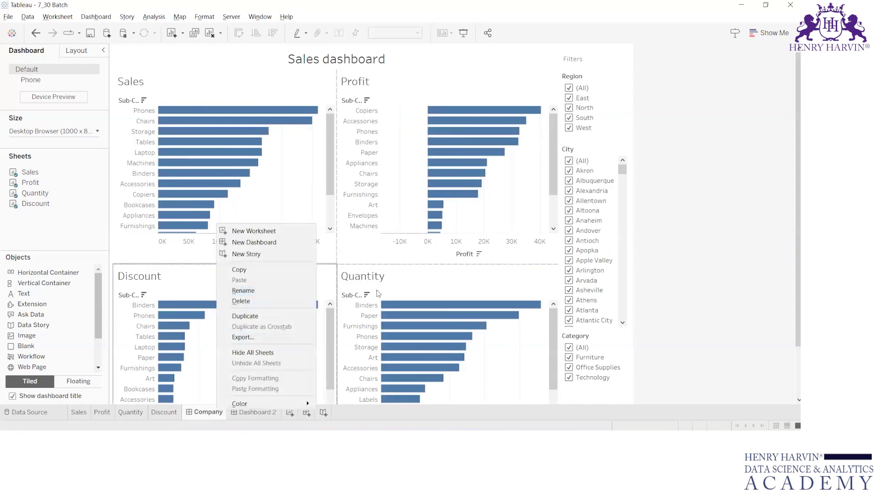
pyautogui.press('Escape')
# Switch between the blank second dashboard and the Company dashboard to compare them, ending on Company
pyautogui.click(243, 416)
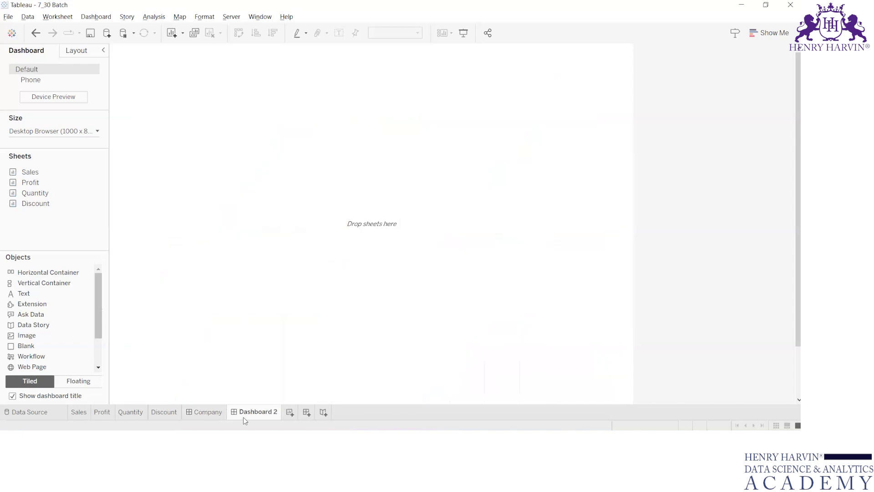
pyautogui.click(214, 415)
pyautogui.click(257, 414)
pyautogui.click(217, 414)
pyautogui.click(264, 411)
pyautogui.click(211, 415)
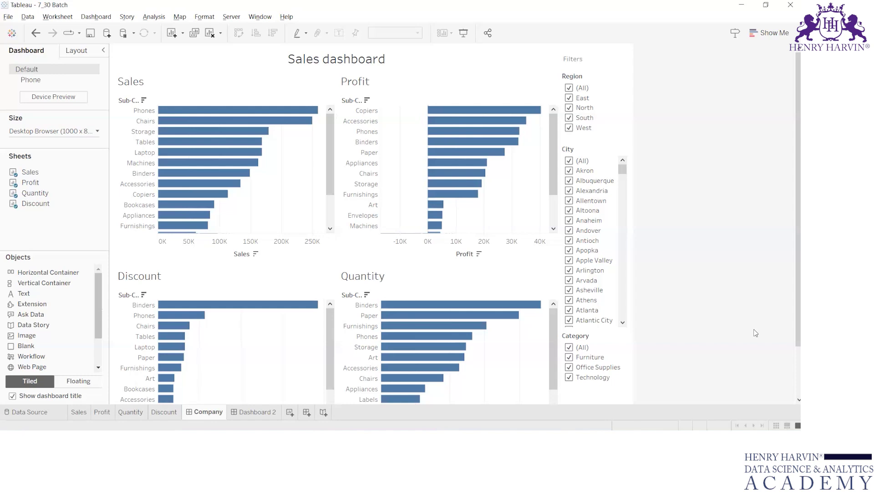
# Place the Sales, Profit, Quantity and Discount worksheets side by side on Dashboard 2
pyautogui.click(265, 415)
pyautogui.moveTo(31, 172); pyautogui.dragTo(273, 203)
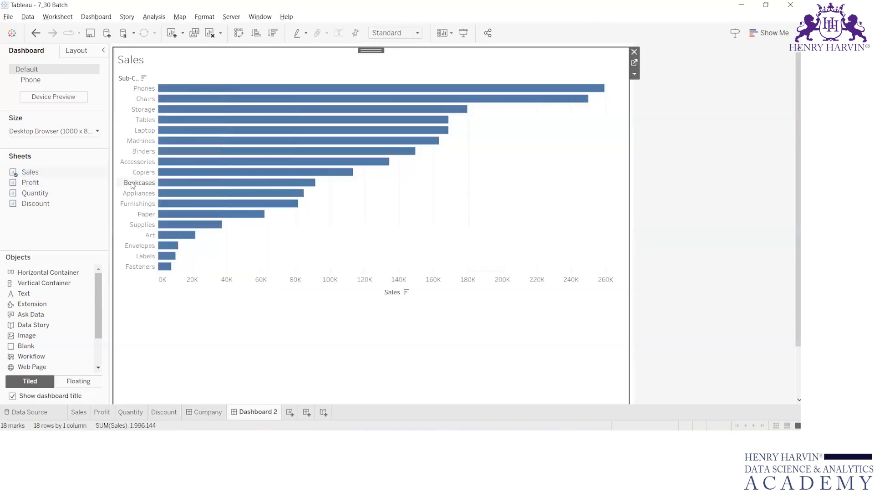
pyautogui.moveTo(50, 184); pyautogui.dragTo(239, 233)
pyautogui.moveTo(54, 197); pyautogui.dragTo(360, 237)
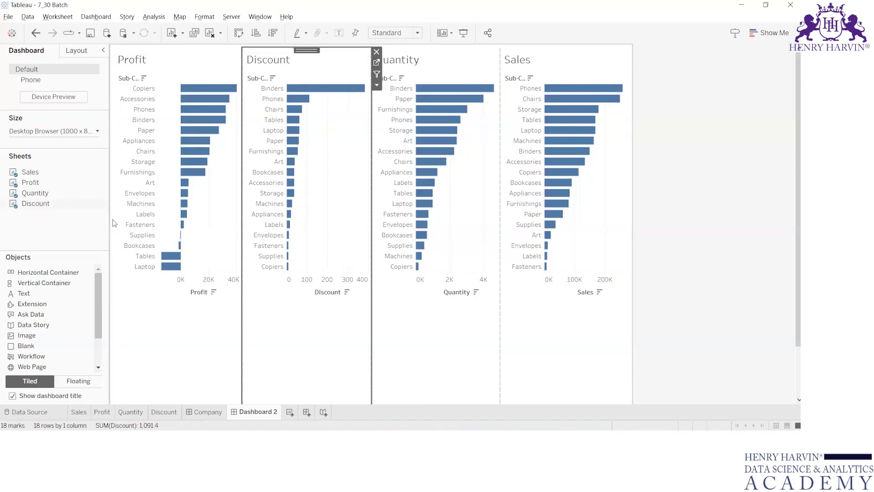
# Create a new blank story after Dashboard 2 and return to the Company dashboard
pyautogui.click(205, 412)
pyautogui.click(324, 410)
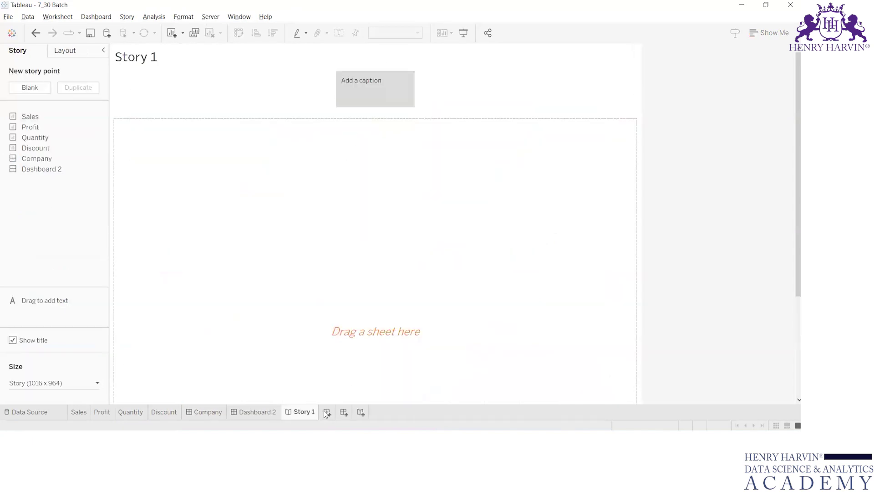
pyautogui.click(211, 412)
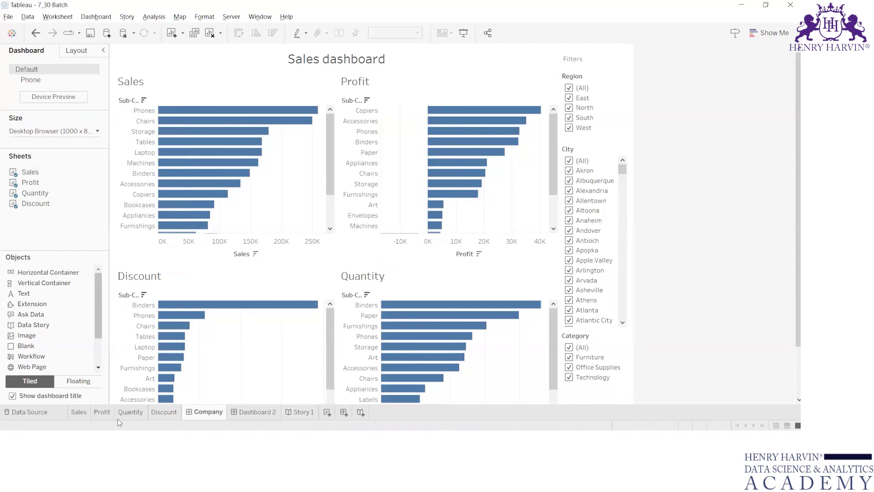
# Review the Data Source page with table details collapsed, the Sales worksheet, the Company dashboard and Dashboard 2
pyautogui.moveTo(117, 418)
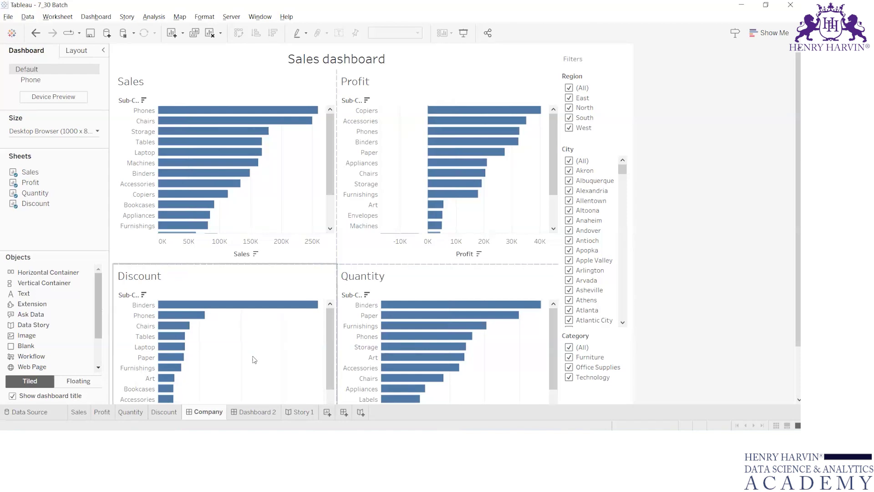
pyautogui.click(36, 412)
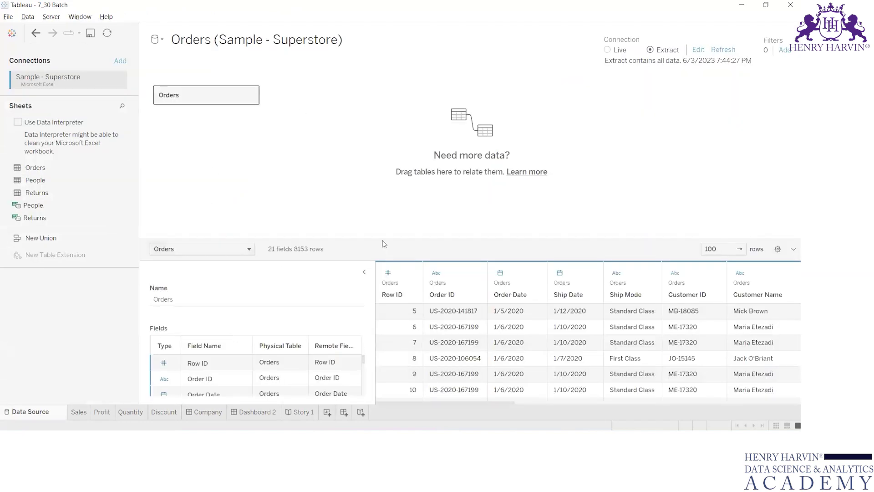
pyautogui.click(364, 272)
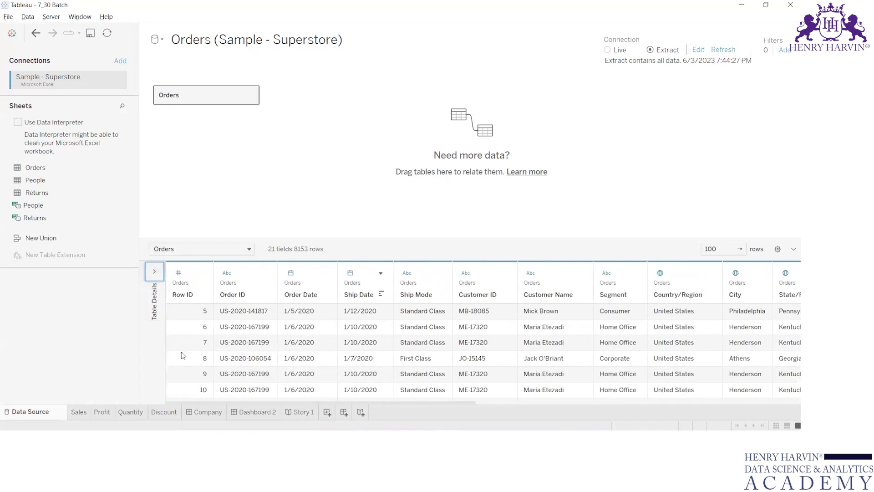
pyautogui.click(79, 411)
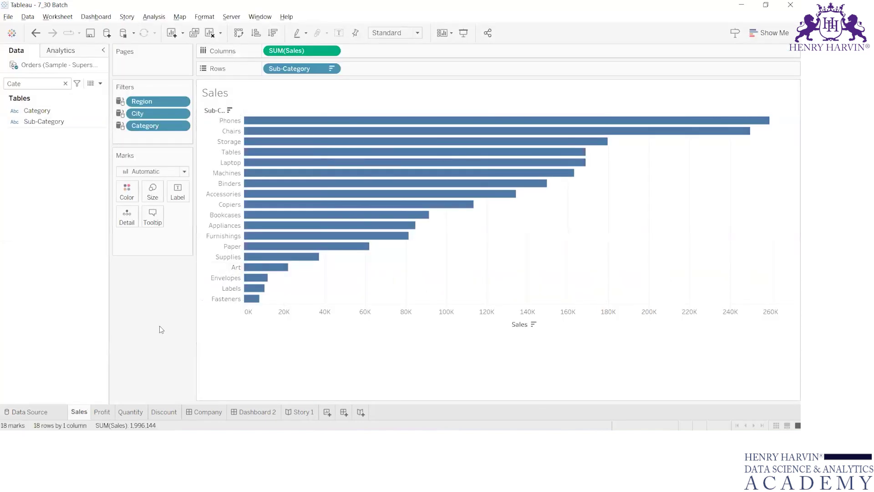
pyautogui.click(46, 417)
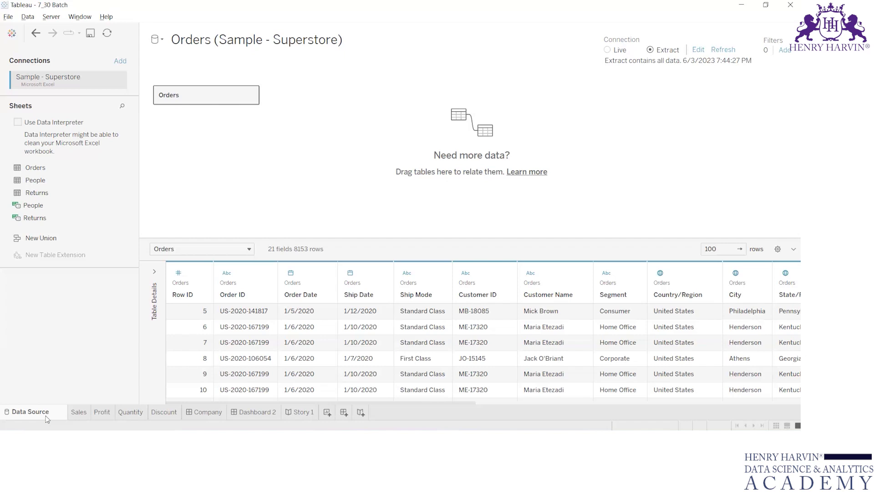
pyautogui.click(75, 411)
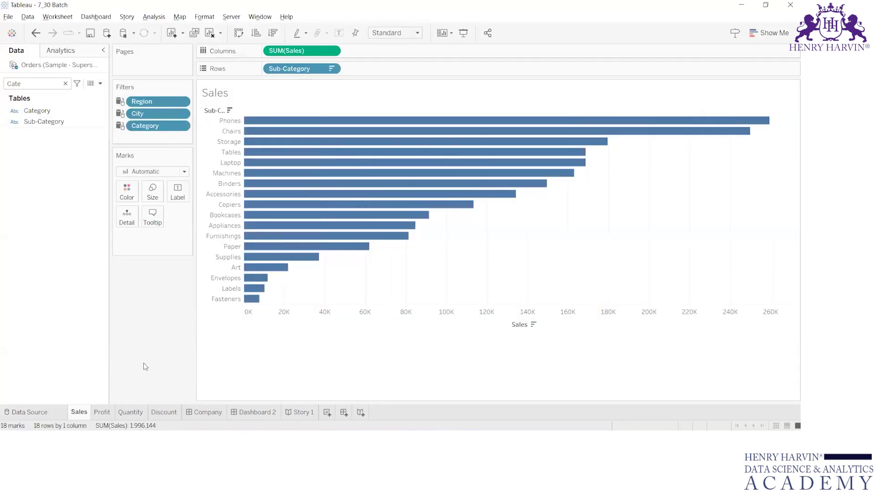
pyautogui.click(217, 412)
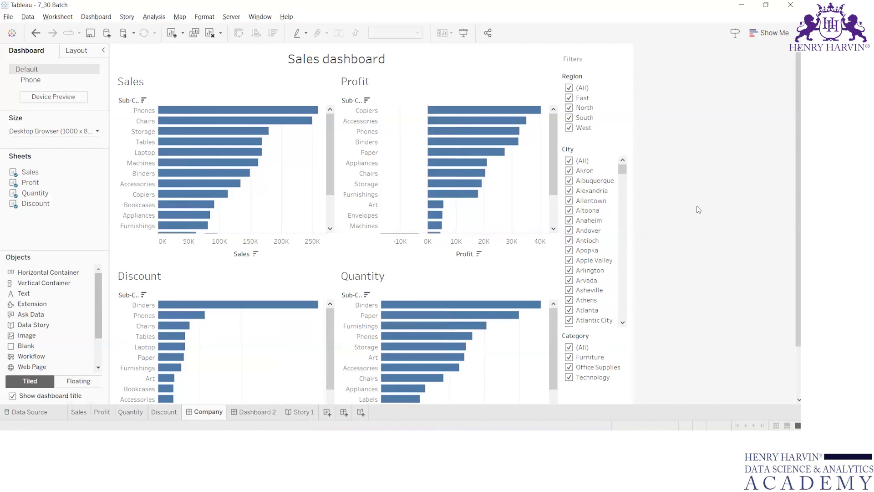
pyautogui.click(254, 411)
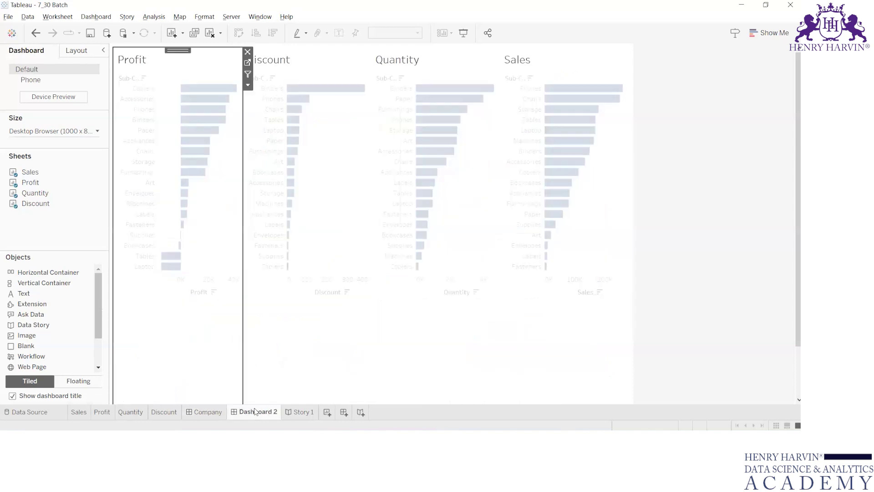
# Add a third dashboard and place a text object reading "sld;sad" on it
pyautogui.click(343, 412)
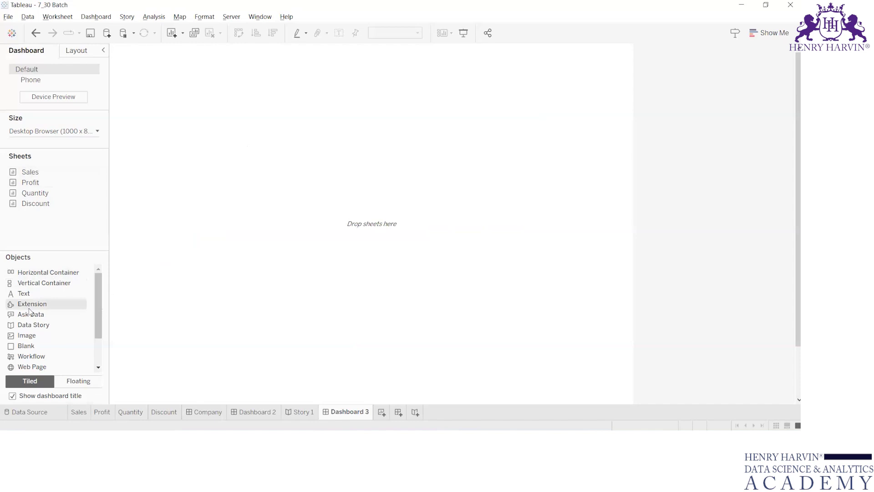
pyautogui.click(29, 293)
pyautogui.moveTo(377, 228); pyautogui.dragTo(354, 232)
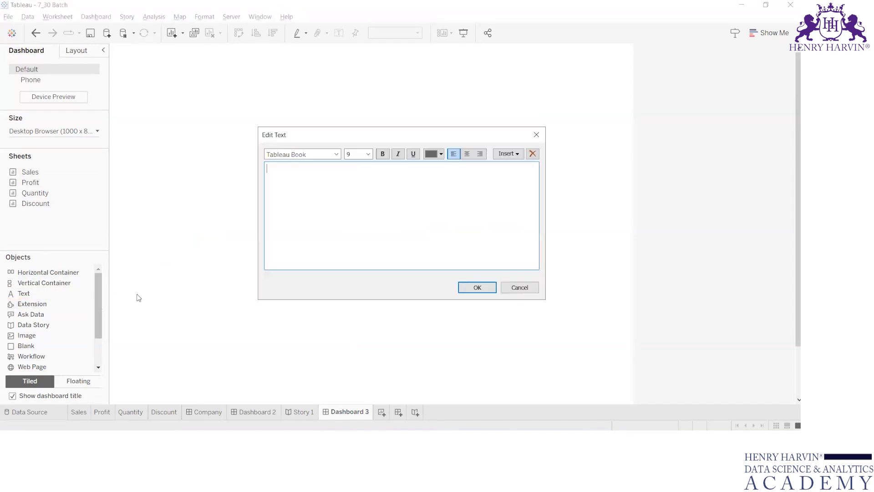
pyautogui.write('sld;sad')
pyautogui.click(476, 287)
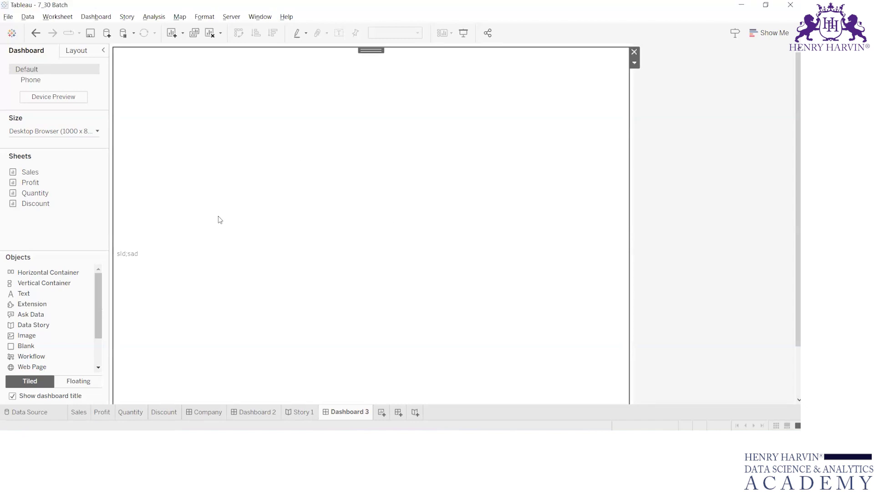
# Remove the text object from Dashboard 3 and delete that dashboard
pyautogui.click(633, 51)
pyautogui.rightClick(351, 413)
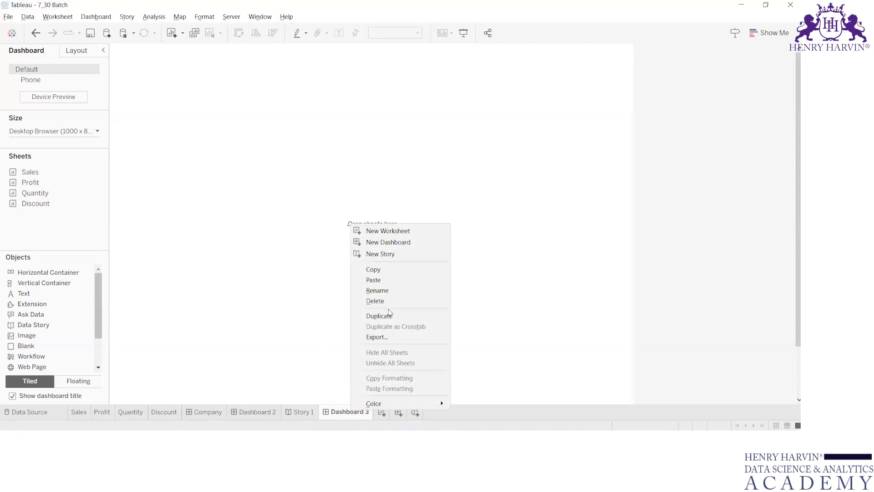
pyautogui.click(387, 301)
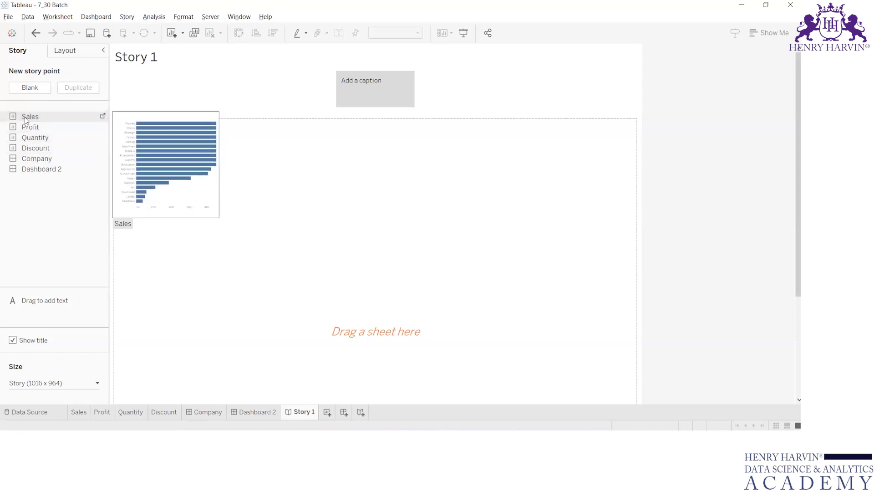
# Put the Sales worksheet in the story's first point and the Company dashboard in a new second story point
pyautogui.moveTo(27, 119); pyautogui.dragTo(240, 203)
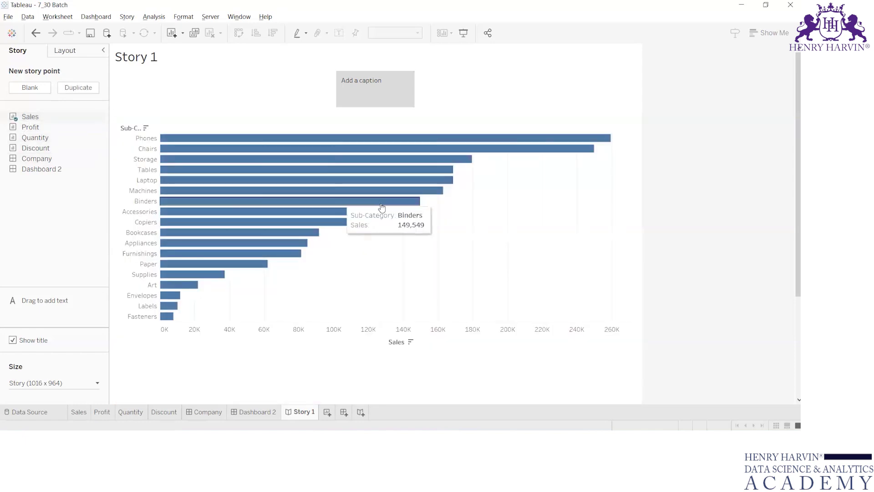
pyautogui.click(31, 91)
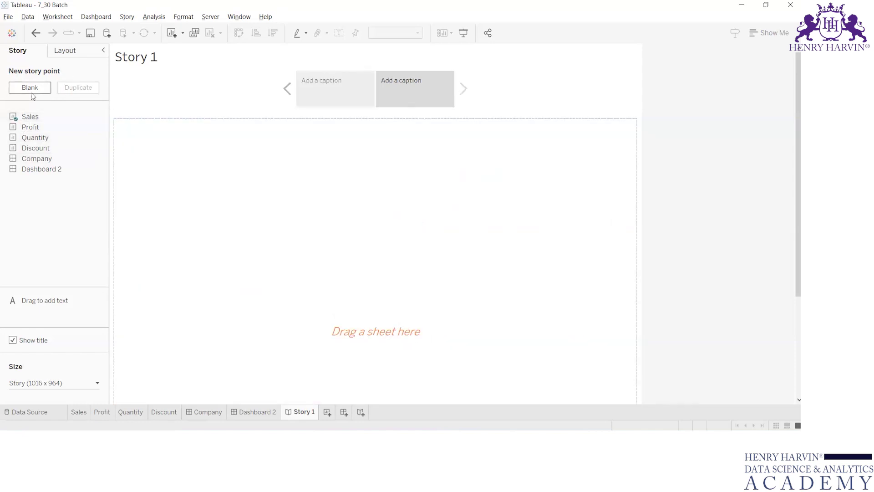
pyautogui.moveTo(43, 159); pyautogui.dragTo(219, 200)
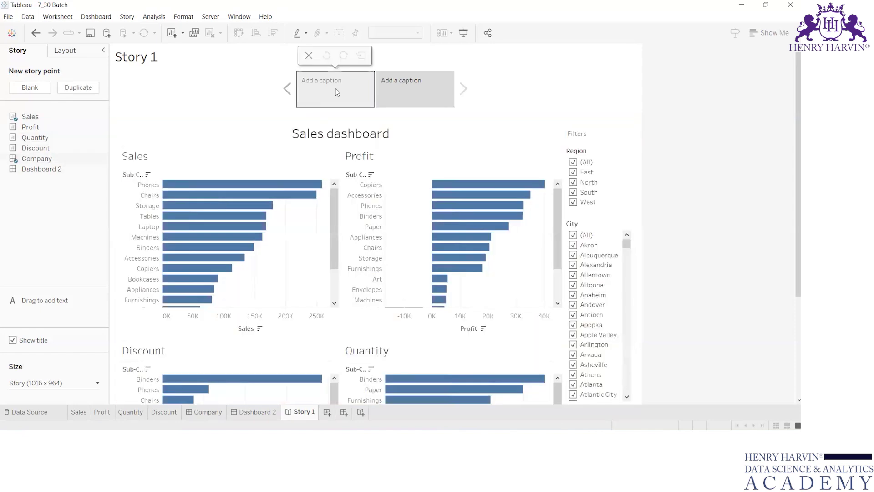
# Switch between the two story points to compare the Sales worksheet with the Company dashboard
pyautogui.click(338, 92)
pyautogui.click(411, 94)
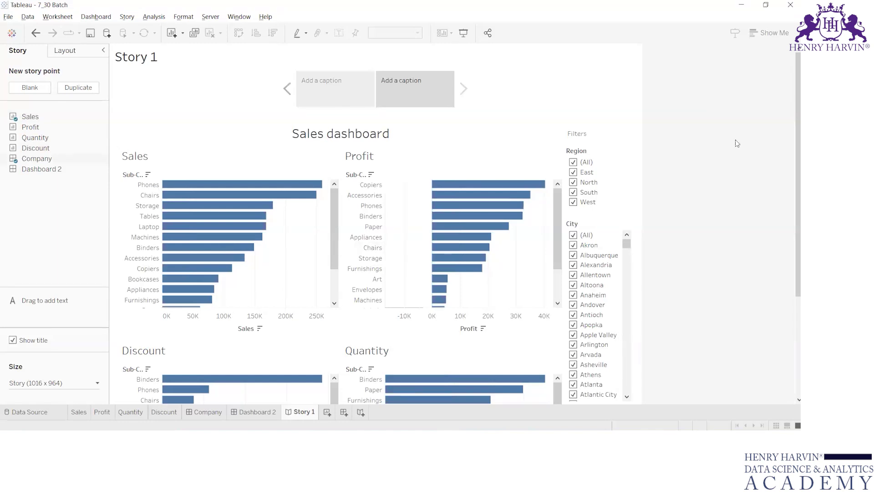
pyautogui.click(342, 79)
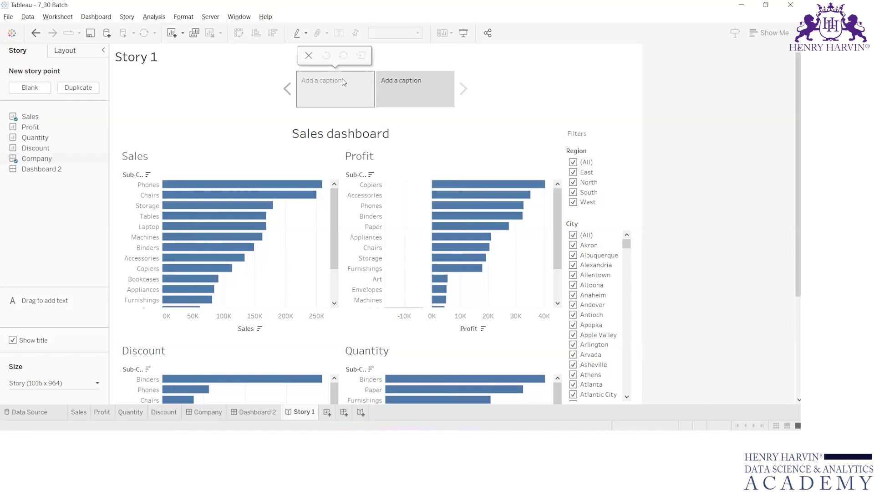
pyautogui.click(251, 411)
pyautogui.click(300, 411)
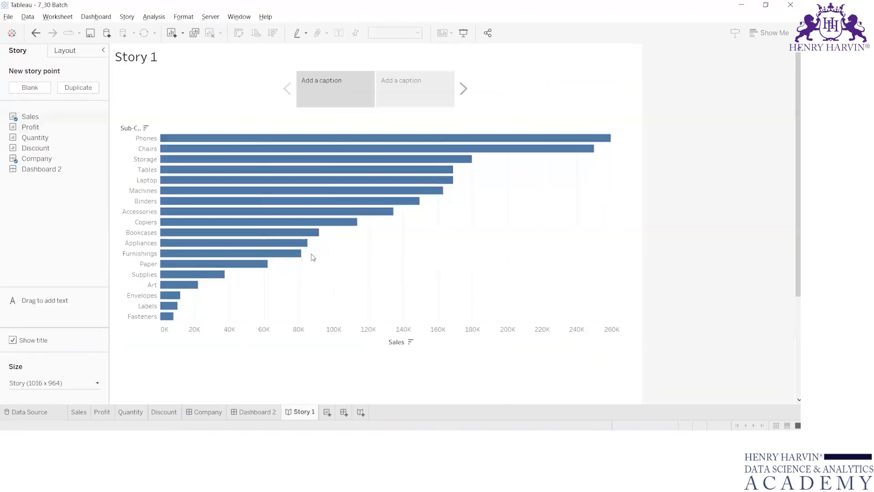
pyautogui.moveTo(80, 159)
pyautogui.mouseDown()
pyautogui.moveTo(114, 157)
pyautogui.moveTo(91, 154)
pyautogui.mouseUp()
pyautogui.click(383, 87)
pyautogui.doubleClick(37, 158)
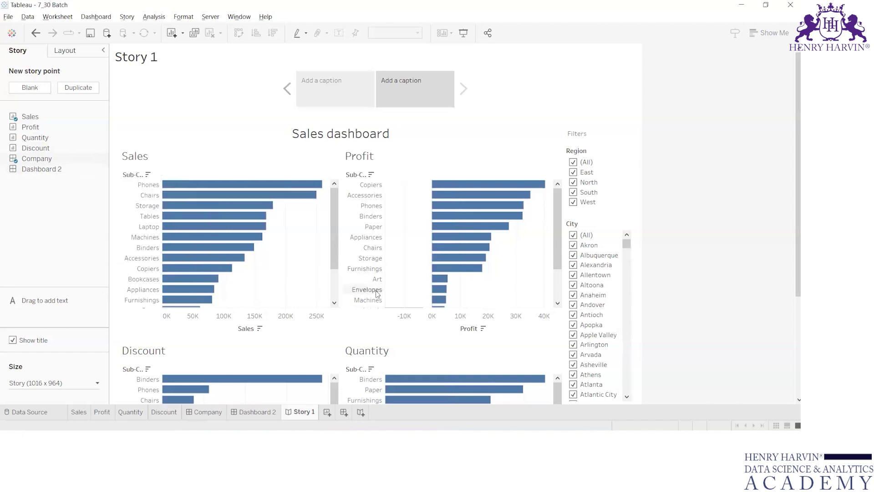
pyautogui.moveTo(38, 160)
pyautogui.moveTo(31, 120)
# Delete Dashboard 2 and Story 1 from the workbook
pyautogui.click(257, 412)
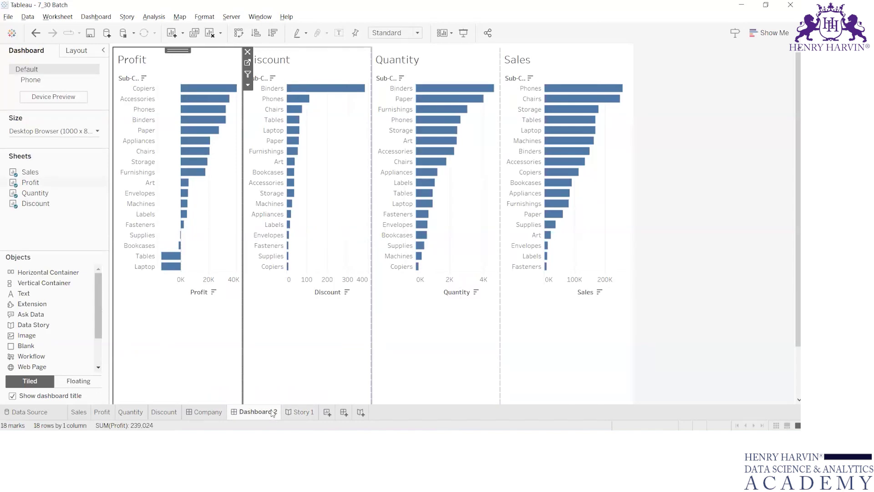
pyautogui.rightClick(273, 413)
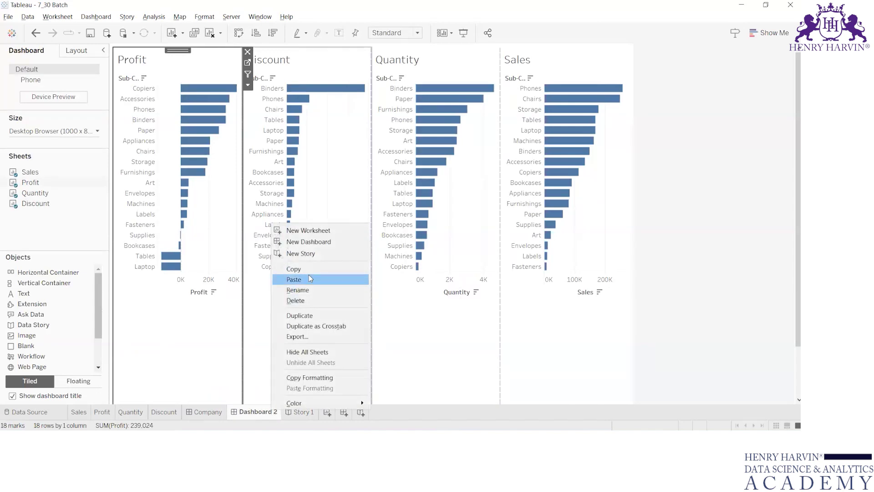
pyautogui.click(305, 301)
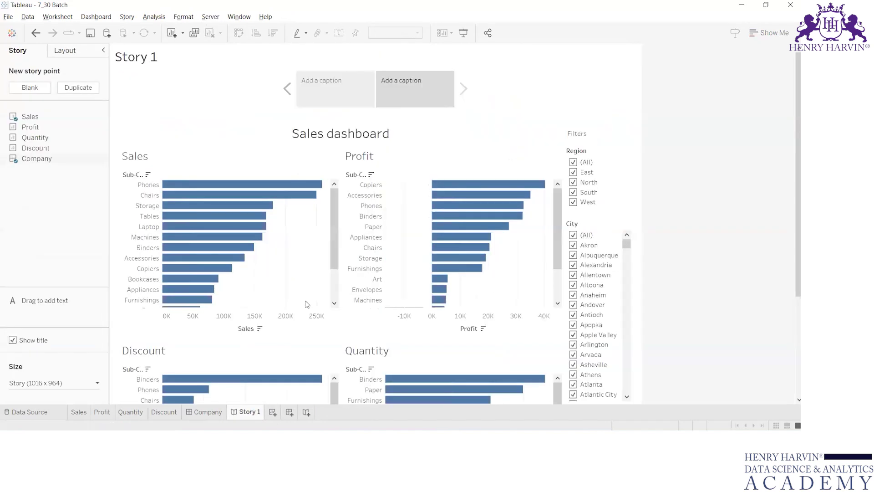
pyautogui.rightClick(253, 414)
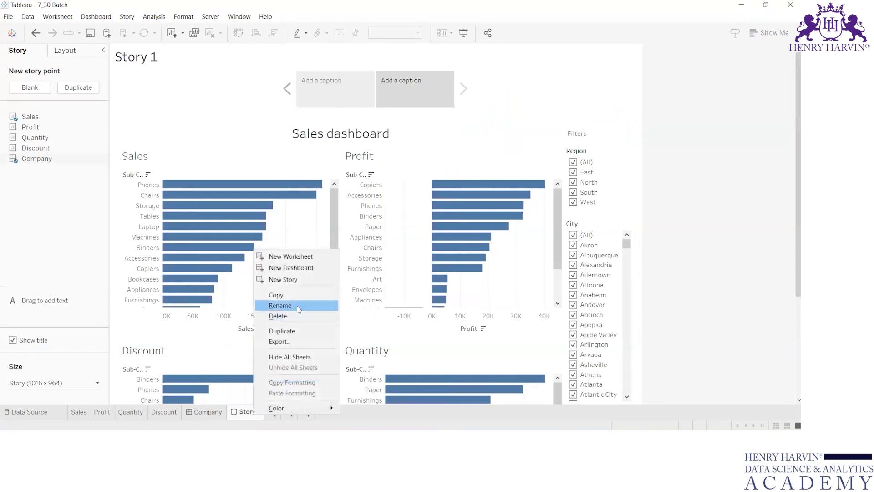
pyautogui.click(291, 314)
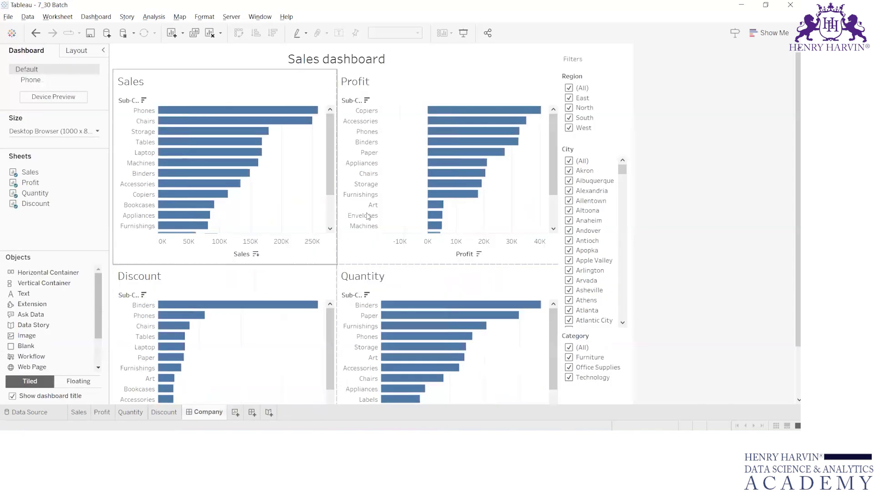
# Check the Discount worksheet, then delete the Company dashboard
pyautogui.click(165, 419)
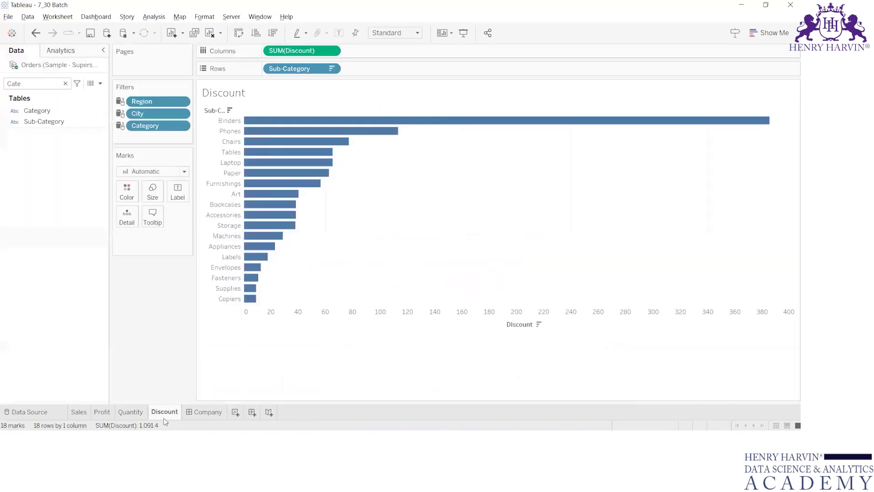
pyautogui.click(221, 418)
pyautogui.rightClick(221, 418)
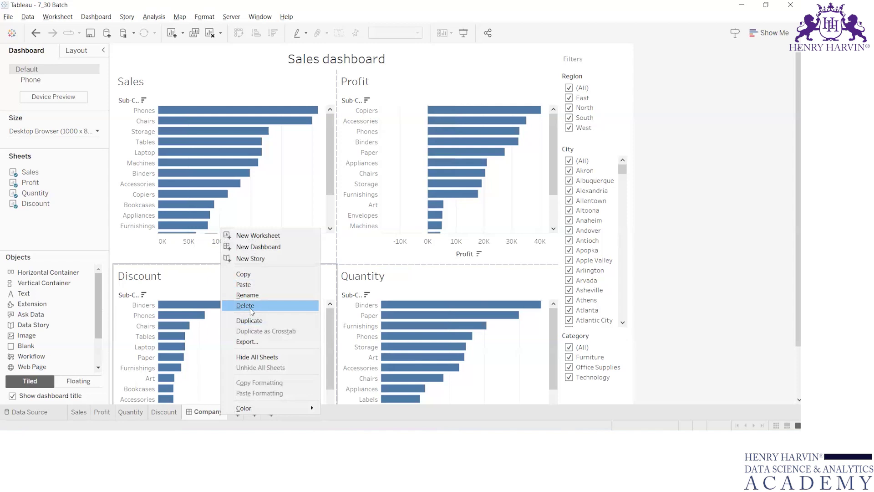
pyautogui.click(250, 306)
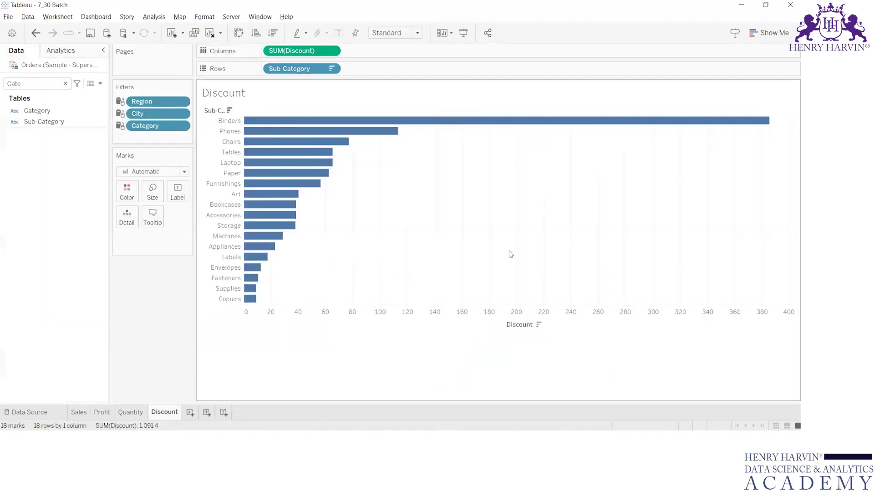
# Add a blank worksheet with the field search cleared, and reposition the order-of-operations image window over it
pyautogui.click(190, 413)
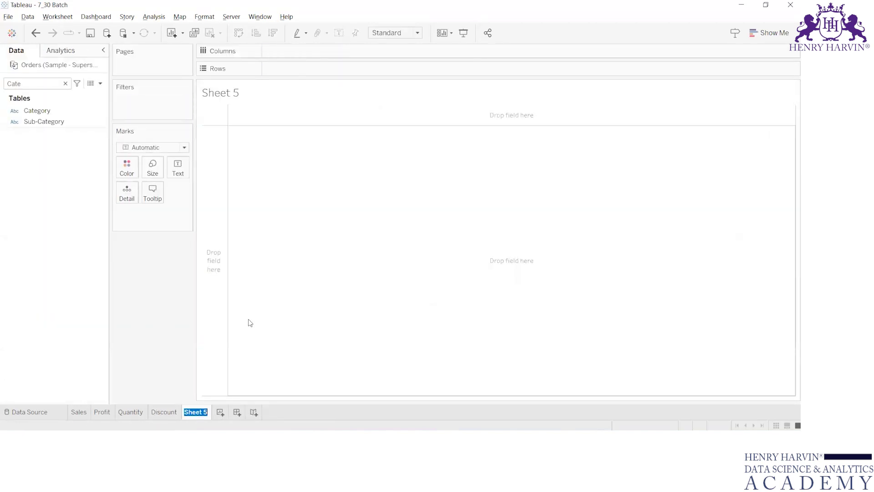
pyautogui.click(65, 83)
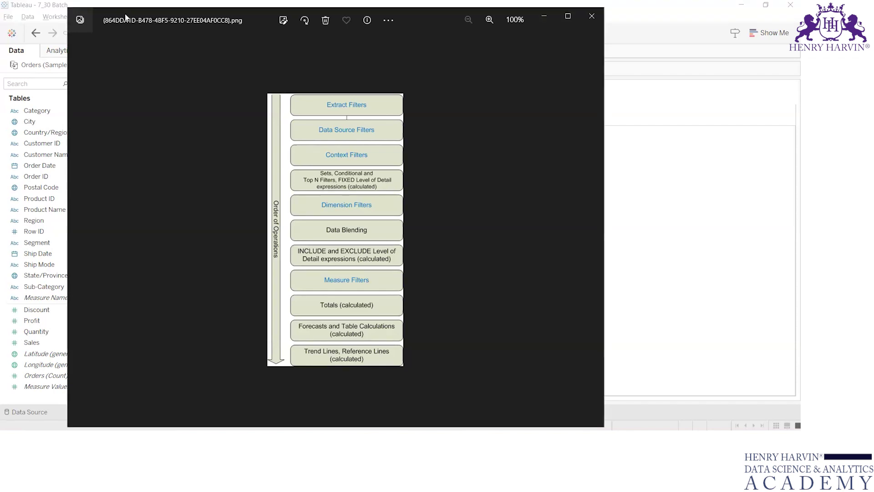
pyautogui.moveTo(126, 18); pyautogui.dragTo(127, 17)
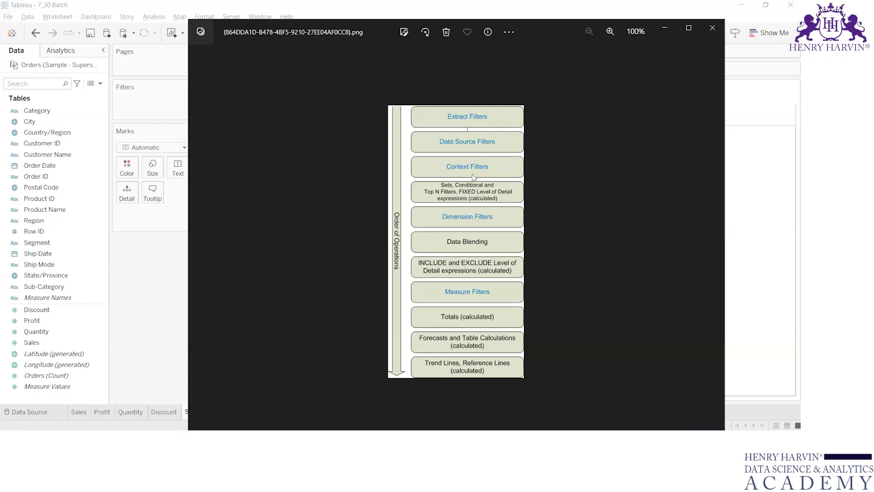
pyautogui.hotkey('alt', 'Tab')
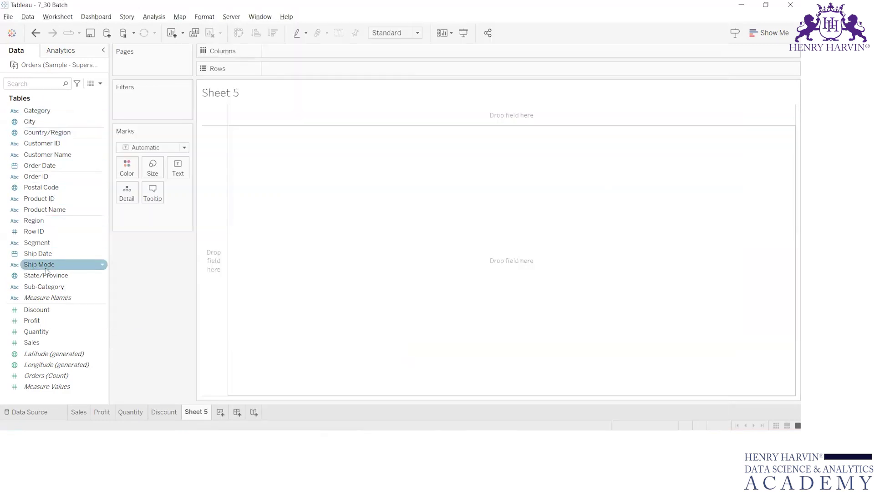
pyautogui.moveTo(49, 283); pyautogui.dragTo(321, 195)
pyautogui.moveTo(46, 287); pyautogui.dragTo(331, 71)
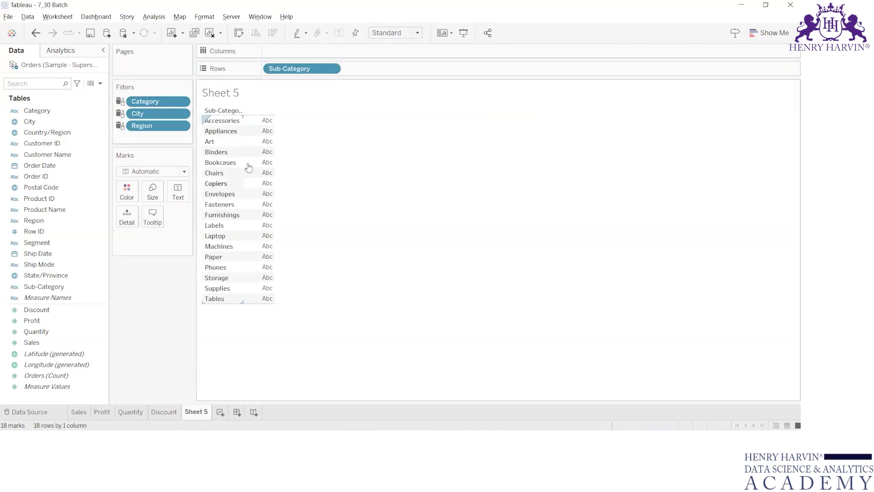
pyautogui.moveTo(305, 71); pyautogui.dragTo(94, 144)
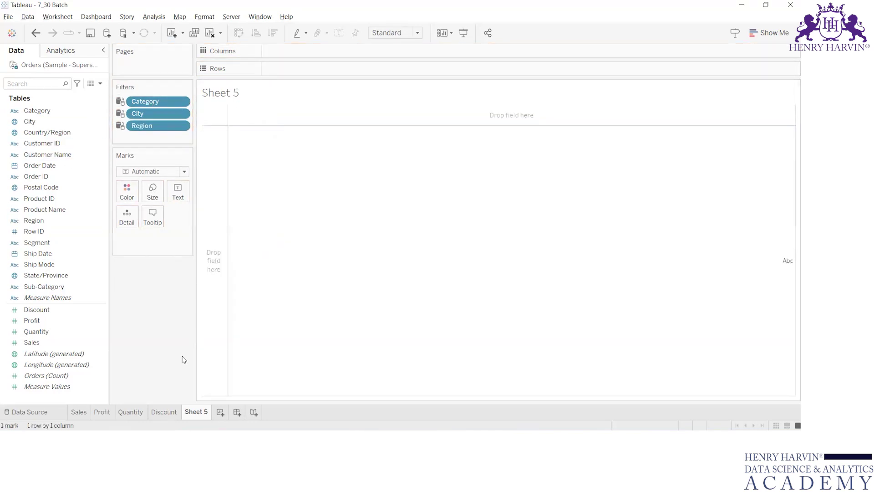
# Delete the Discount, Quantity, Profit and Sales worksheets from the workbook
pyautogui.rightClick(167, 415)
pyautogui.click(202, 306)
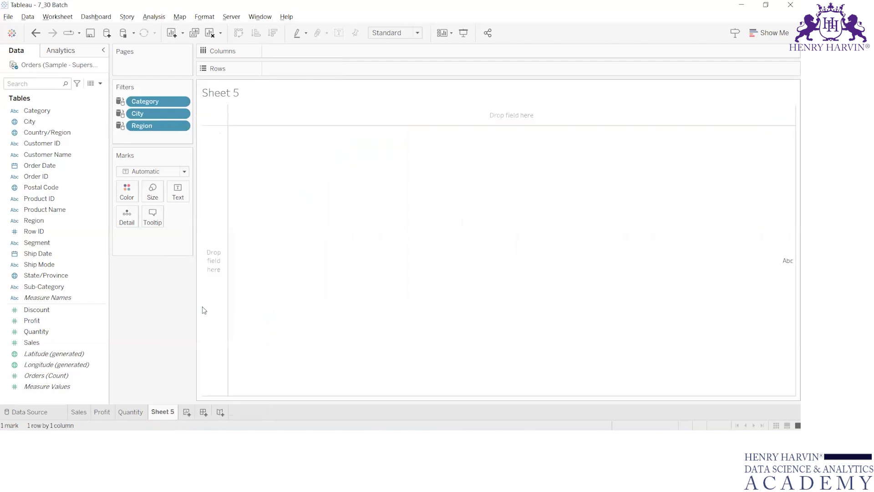
pyautogui.rightClick(138, 411)
pyautogui.click(162, 301)
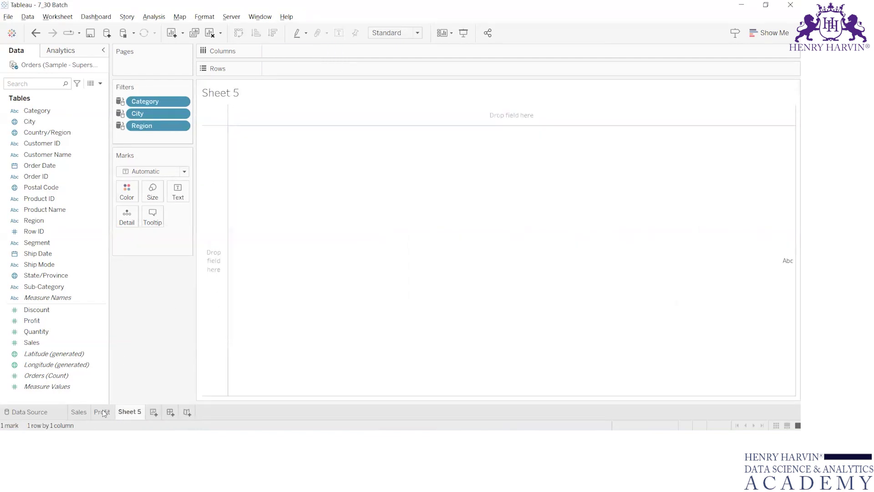
pyautogui.rightClick(102, 411)
pyautogui.click(142, 301)
pyautogui.rightClick(81, 415)
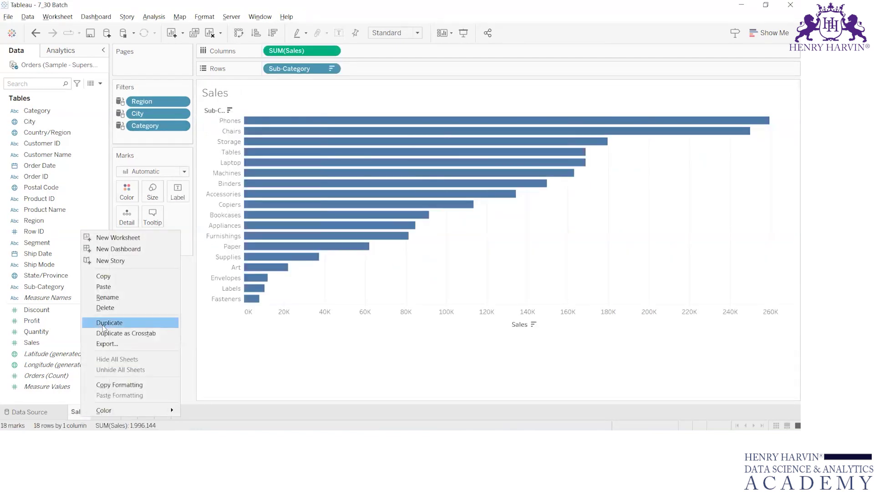
pyautogui.click(121, 308)
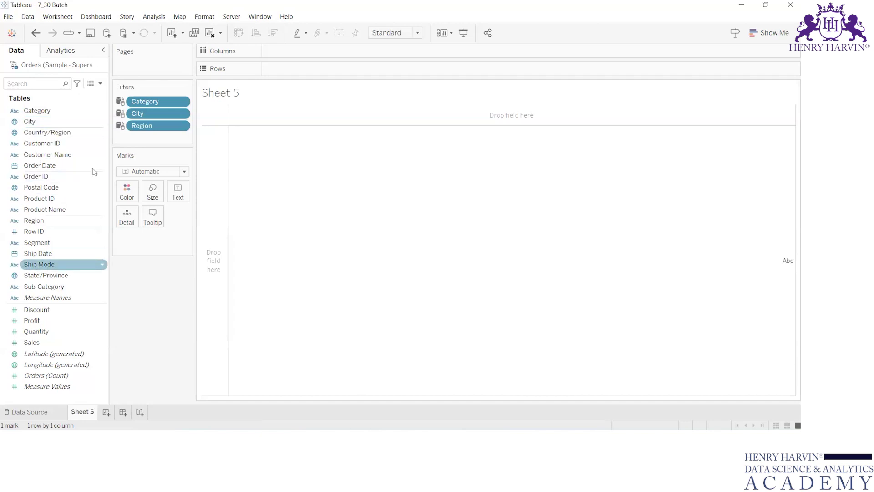
# Replace Sheet 5 with a new blank worksheet and place Category on its rows
pyautogui.click(106, 412)
pyautogui.rightClick(94, 412)
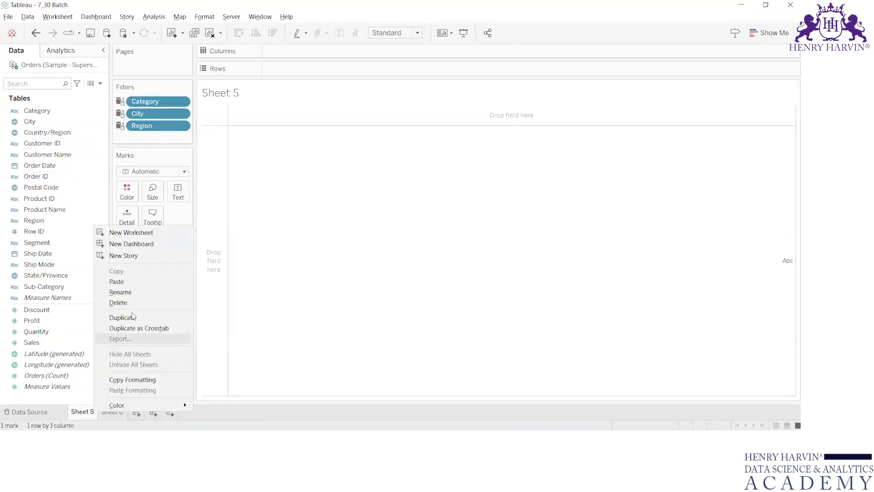
pyautogui.click(132, 303)
pyautogui.moveTo(46, 110); pyautogui.dragTo(293, 69)
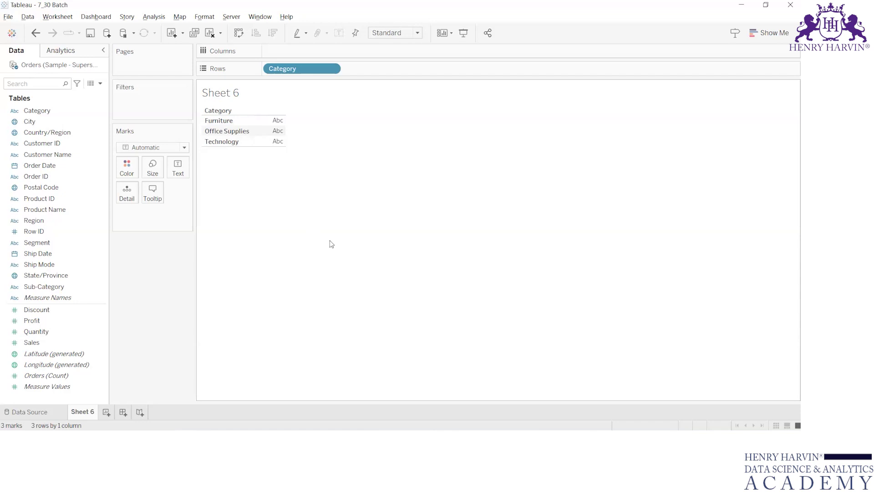
# Try showing Sales as the text value beside each category, and remove it again
pyautogui.moveTo(73, 343); pyautogui.dragTo(180, 169)
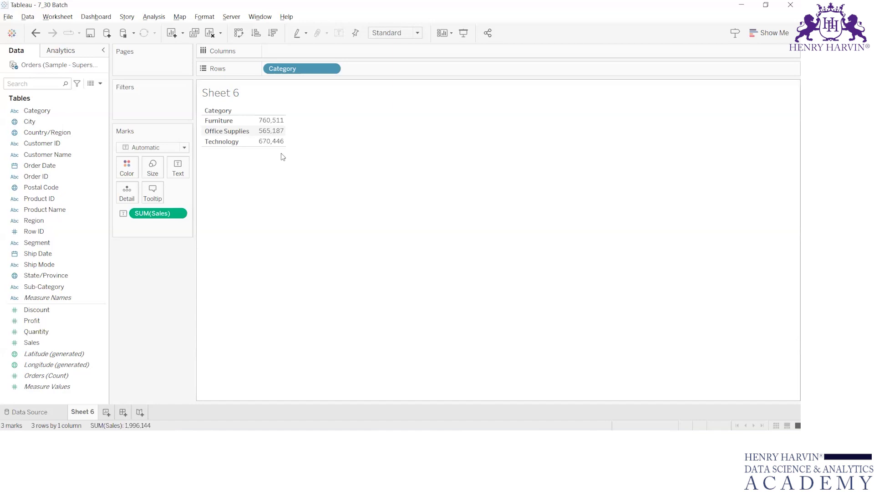
pyautogui.moveTo(147, 221); pyautogui.dragTo(66, 220)
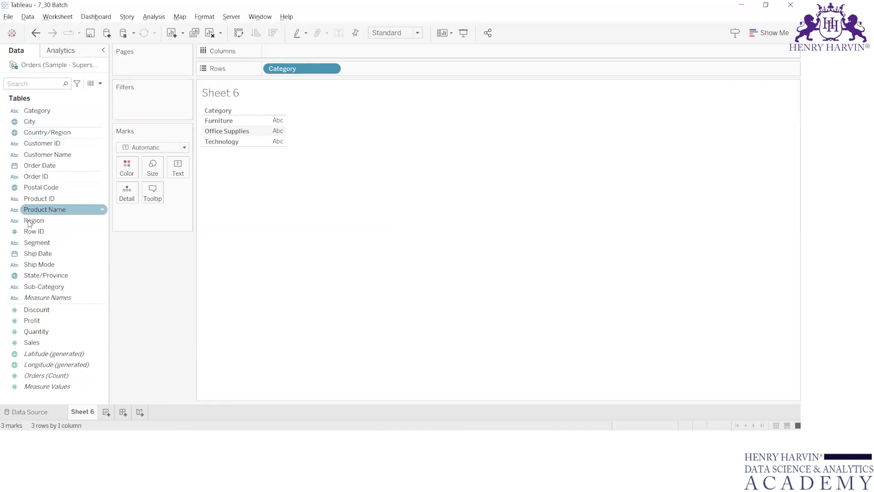
# Add a Category filter that leaves out Furniture and keeps Office Supplies and Technology
pyautogui.moveTo(37, 110); pyautogui.dragTo(131, 104)
pyautogui.click(322, 250)
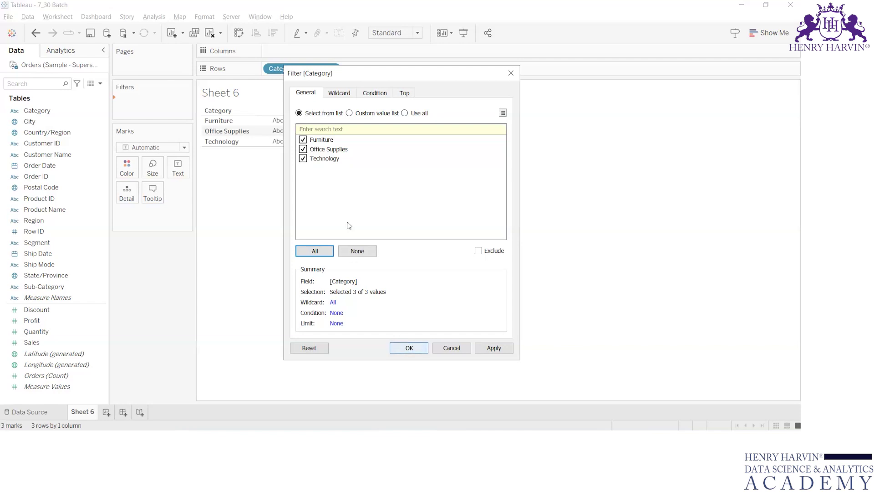
pyautogui.click(302, 139)
pyautogui.click(410, 353)
pyautogui.moveTo(249, 138); pyautogui.dragTo(203, 117)
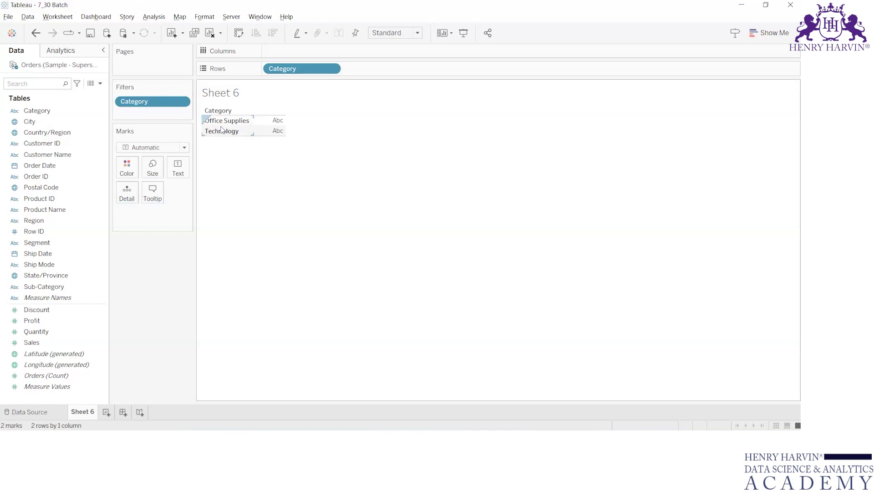
# Show the Category filter control beside the Sheet 6 view
pyautogui.rightClick(157, 102)
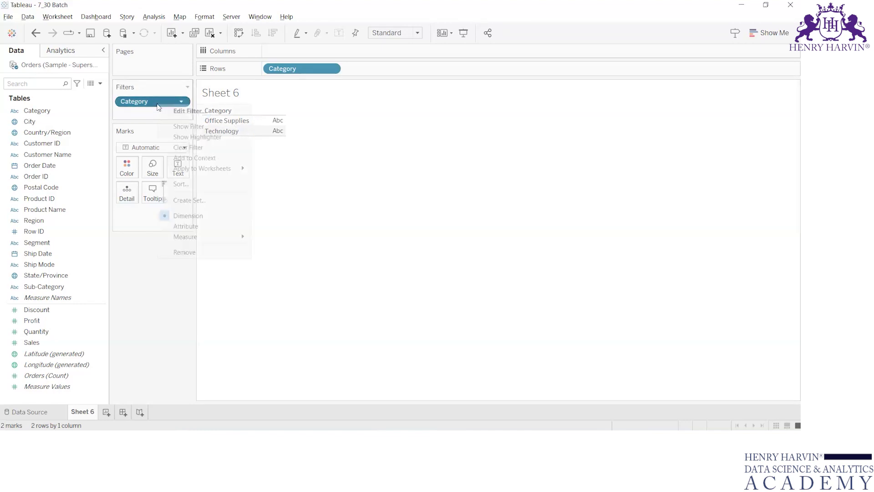
pyautogui.click(178, 126)
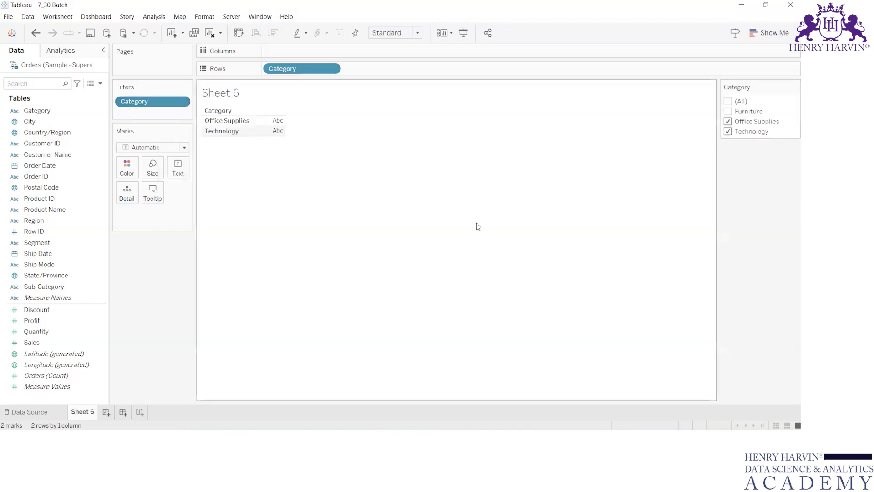
pyautogui.moveTo(206, 142); pyautogui.dragTo(214, 121)
pyautogui.click(217, 143)
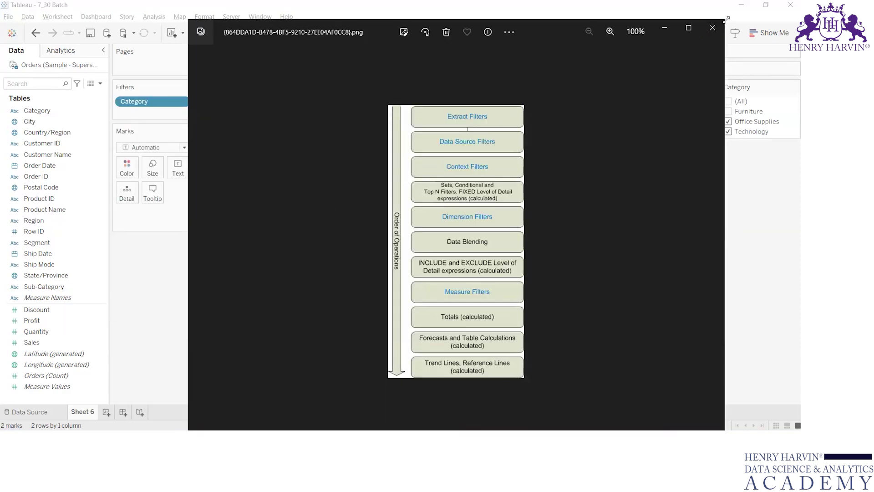
# Shrink the order-of-operations image window and move it over the empty area of the worksheet
pyautogui.moveTo(727, 23); pyautogui.dragTo(518, 203)
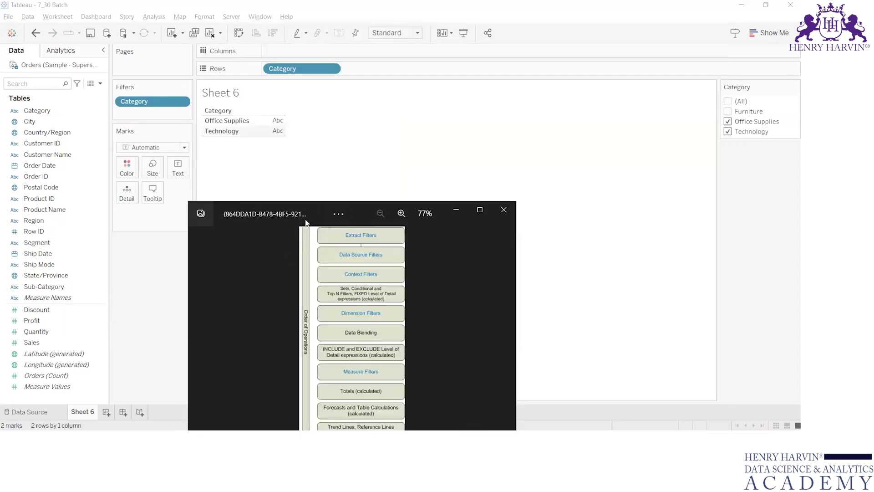
pyautogui.moveTo(300, 208); pyautogui.dragTo(463, 100)
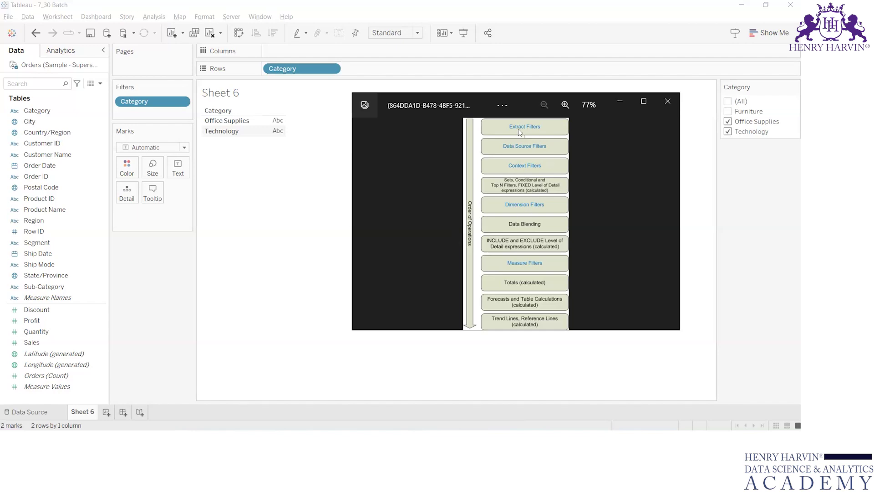
# Compare the extract and filter options on the Data Source page with the order-of-operations image, and return to Sheet 6
pyautogui.click(30, 411)
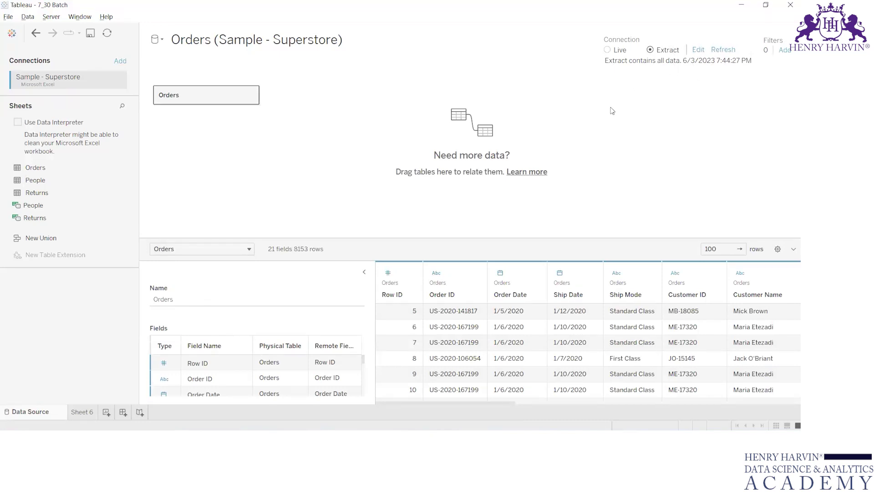
pyautogui.hotkey('alt', 'Tab')
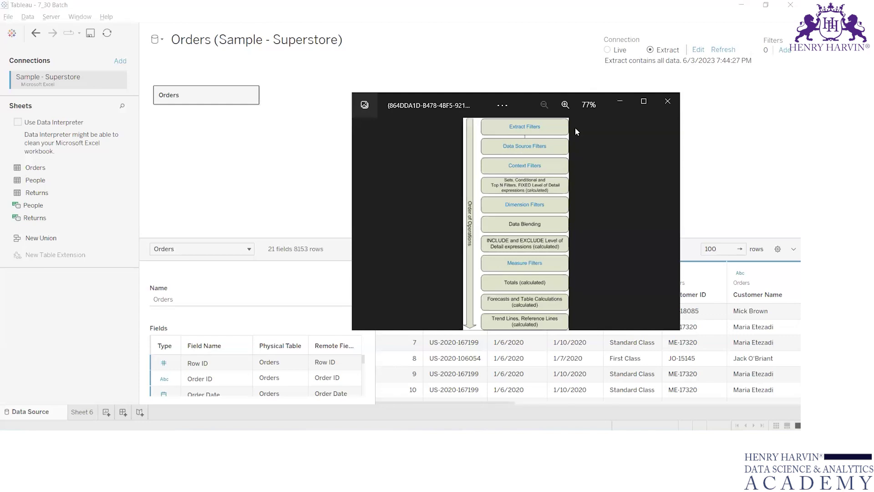
pyautogui.click(667, 101)
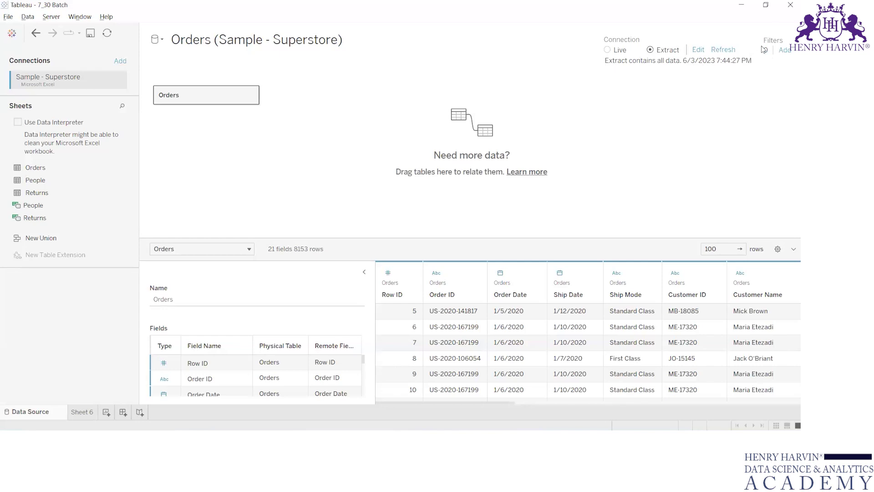
pyautogui.hotkey('alt', 'Tab')
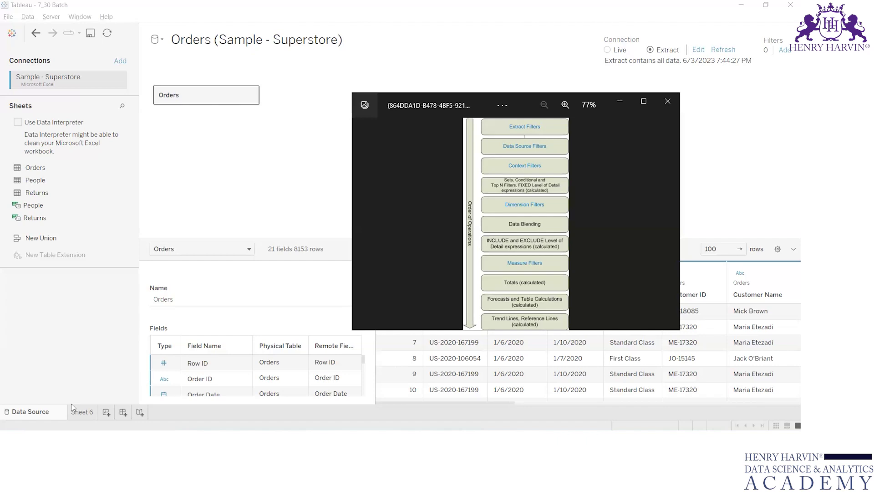
pyautogui.click(82, 412)
pyautogui.click(10, 256)
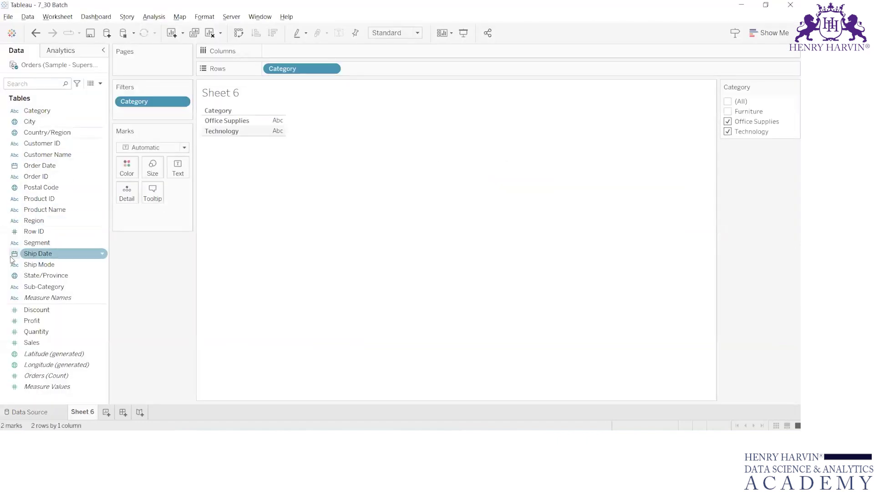
# Compare Sheet 6's Category and Sub-Category filters with the order-of-operations image, and clear the field search
pyautogui.hotkey('alt', 'Tab')
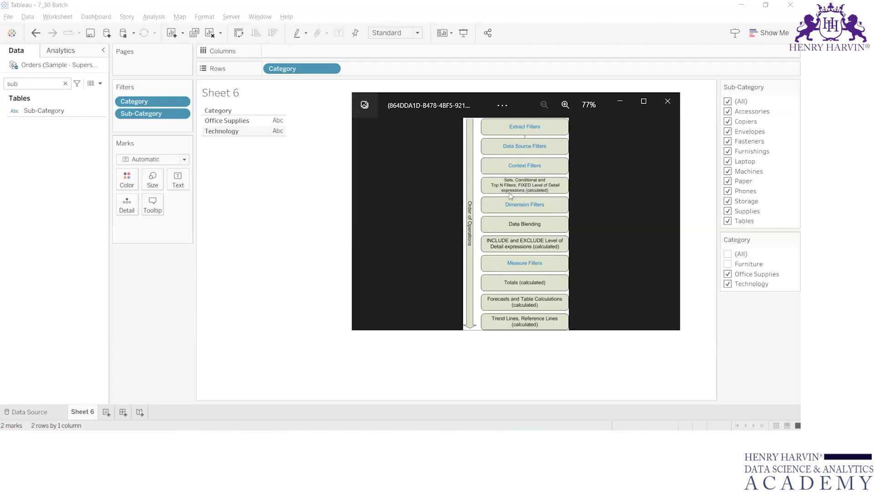
pyautogui.click(275, 177)
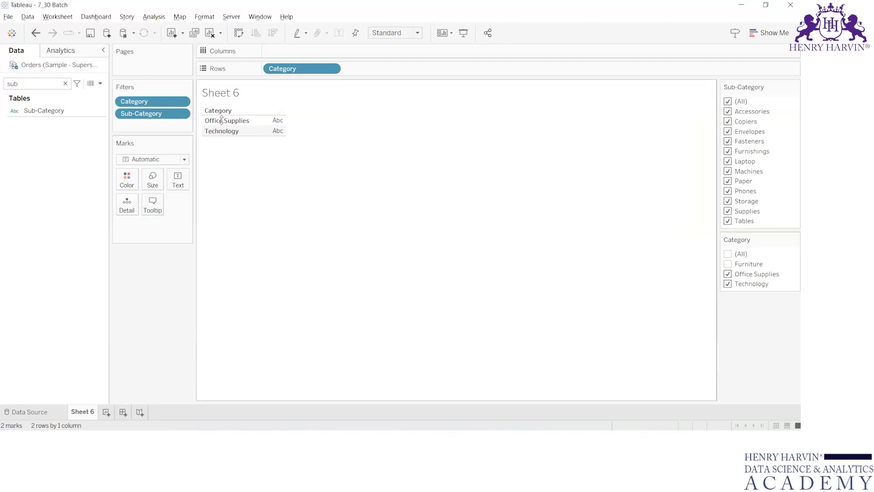
pyautogui.hotkey('alt', 'Tab')
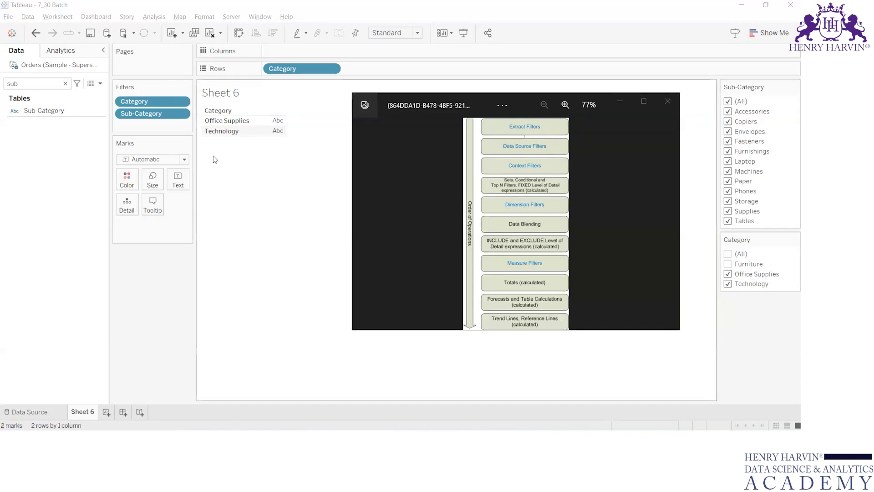
pyautogui.click(81, 115)
pyautogui.click(66, 83)
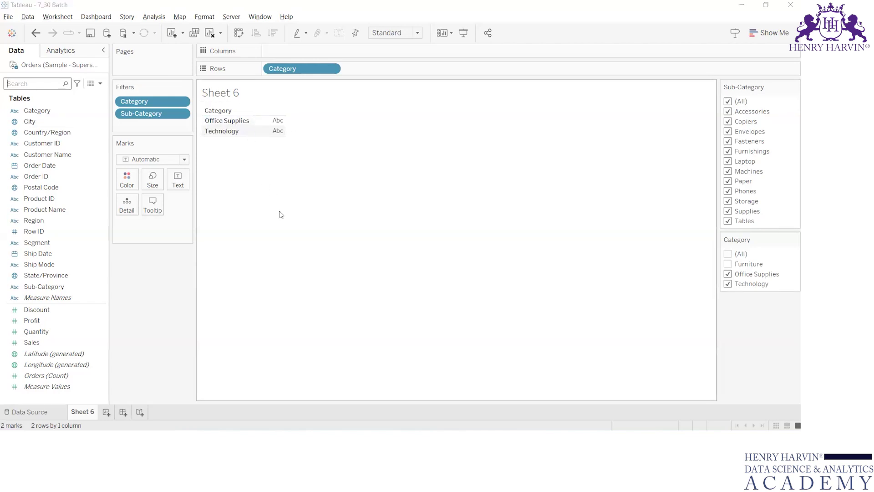
pyautogui.hotkey('alt', 'Tab')
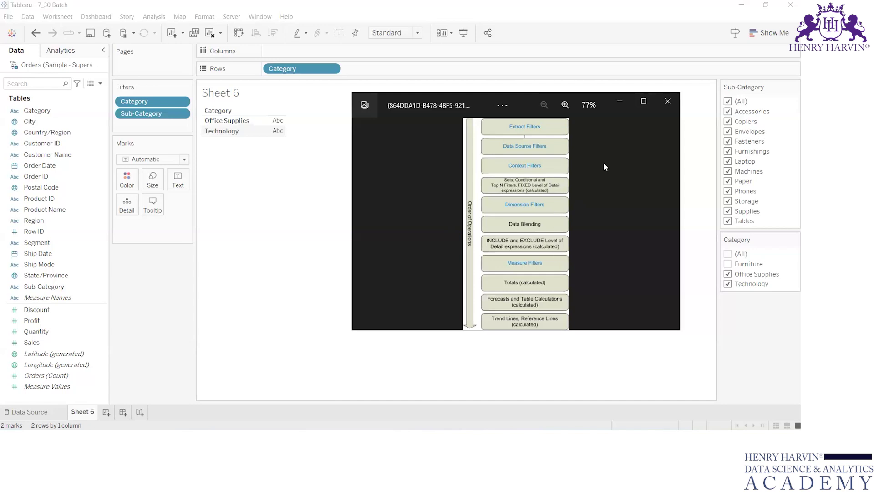
pyautogui.hotkey('alt', 'Tab')
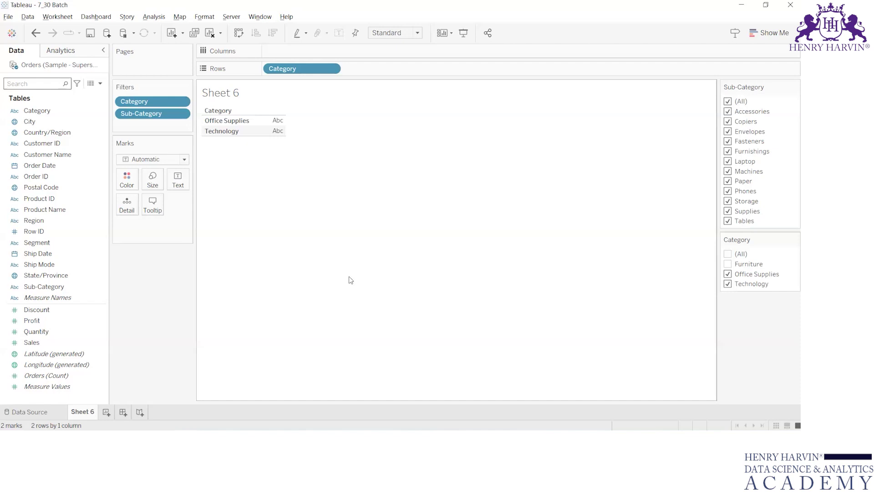
pyautogui.hotkey('alt', 'Tab')
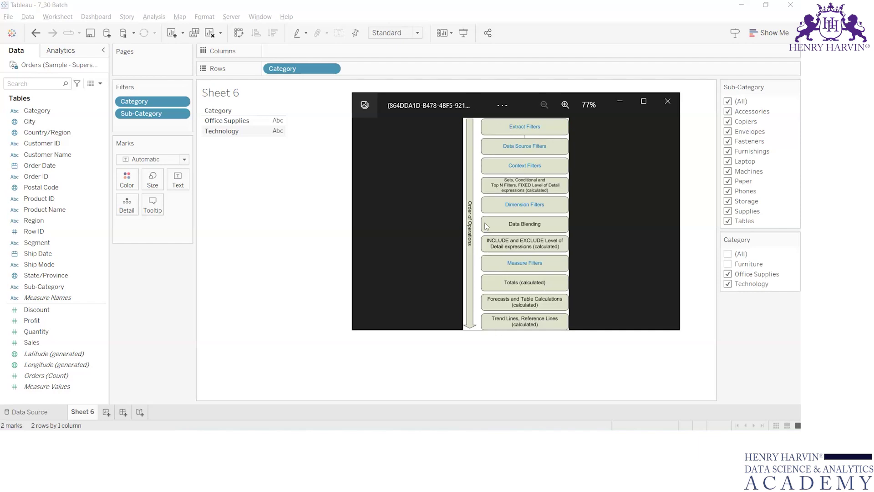
pyautogui.click(273, 154)
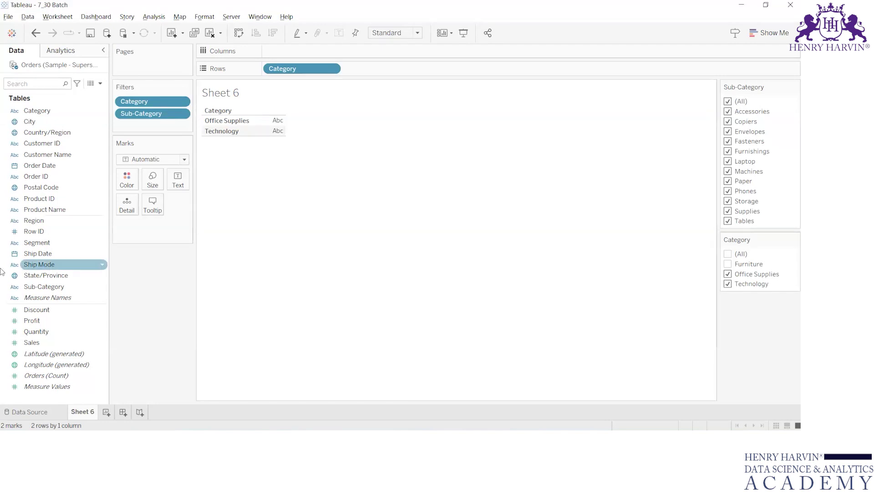
# Remove the Sub-Category filter from the Orders data source's extract settings
pyautogui.click(30, 412)
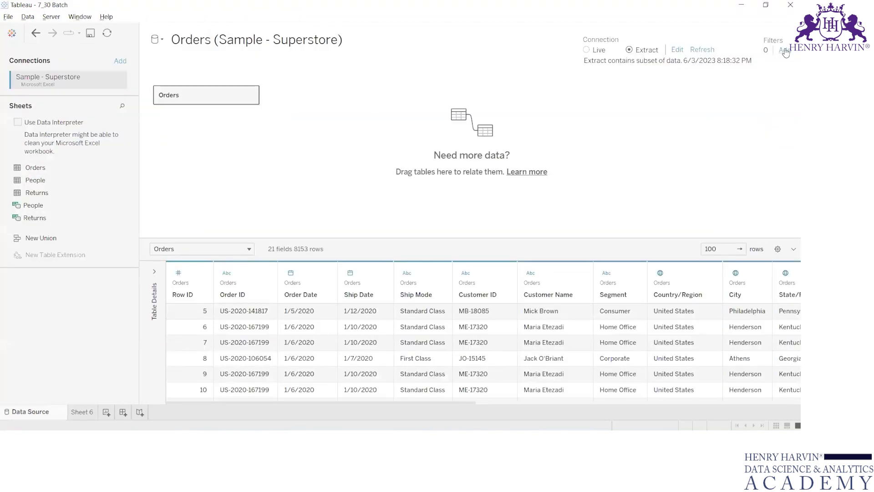
pyautogui.click(677, 50)
pyautogui.click(358, 163)
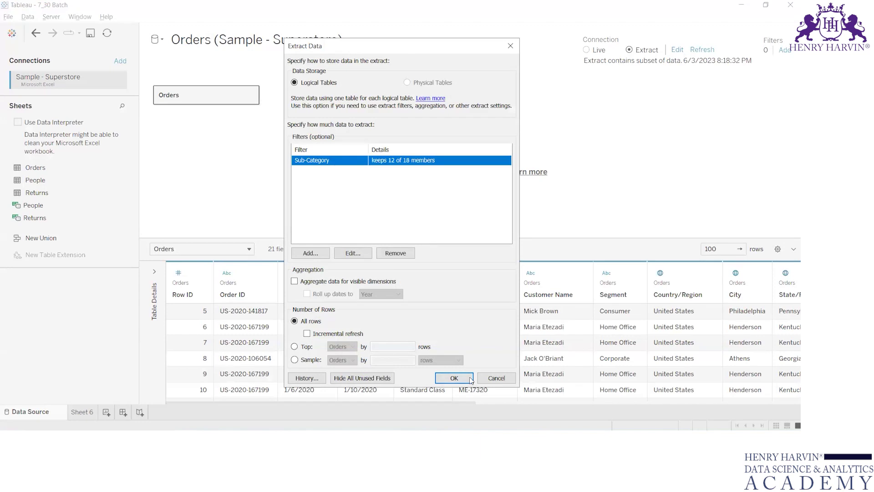
pyautogui.click(407, 257)
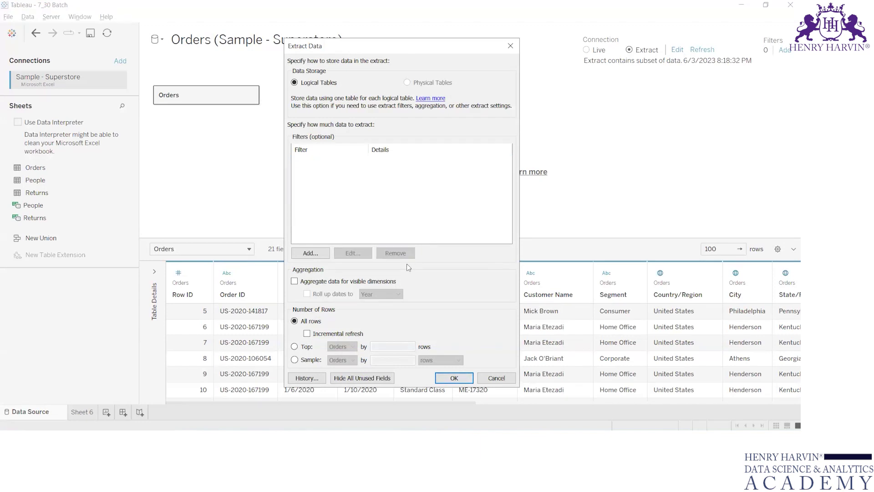
pyautogui.click(454, 378)
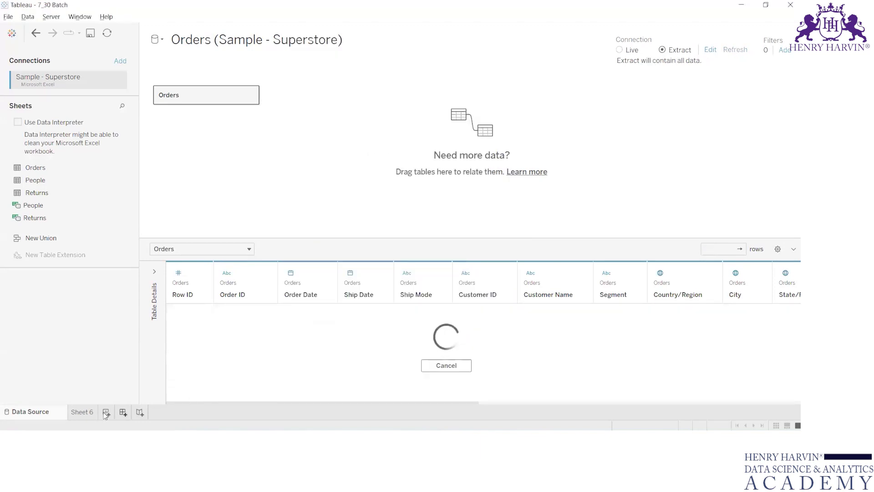
# Return to Sheet 6 and review the options available for the Category dimension in the data pane
pyautogui.click(83, 412)
pyautogui.moveTo(37, 310); pyautogui.dragTo(156, 290)
pyautogui.moveTo(47, 309); pyautogui.dragTo(143, 319)
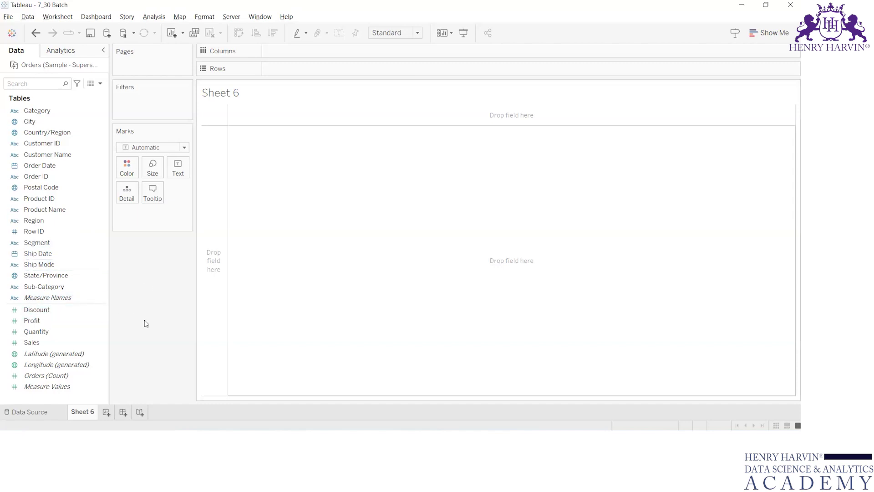
pyautogui.click(77, 232)
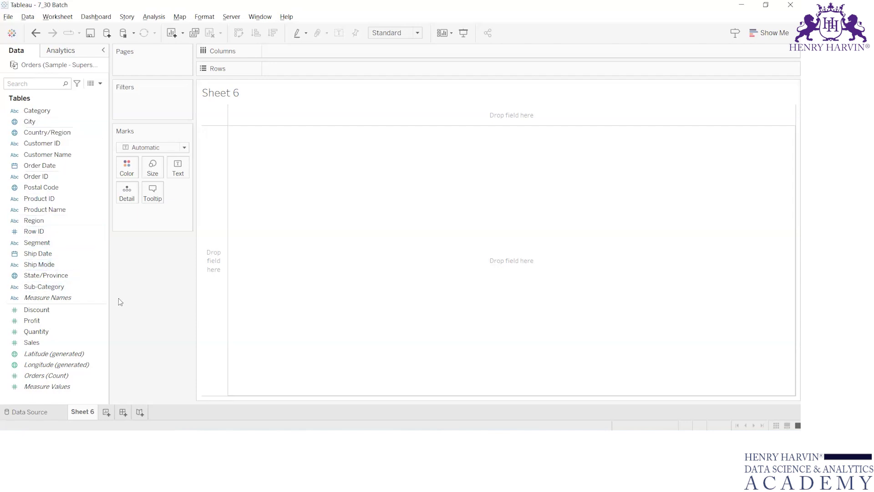
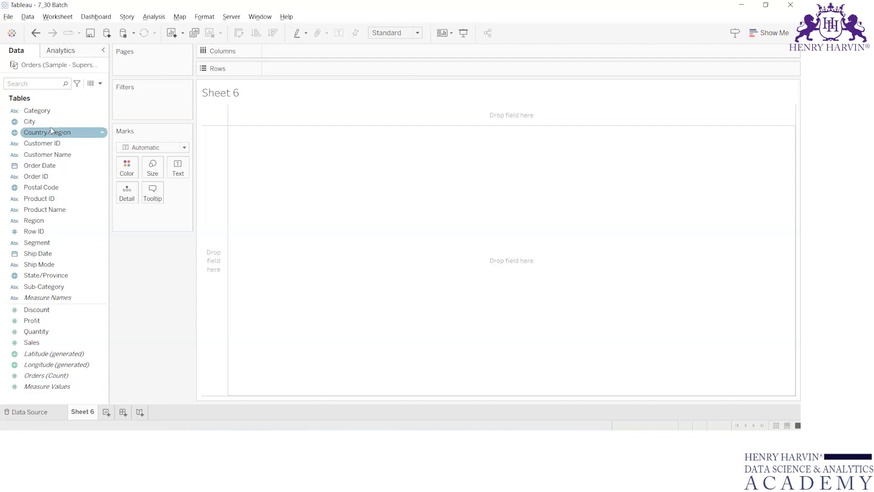
pyautogui.rightClick(44, 113)
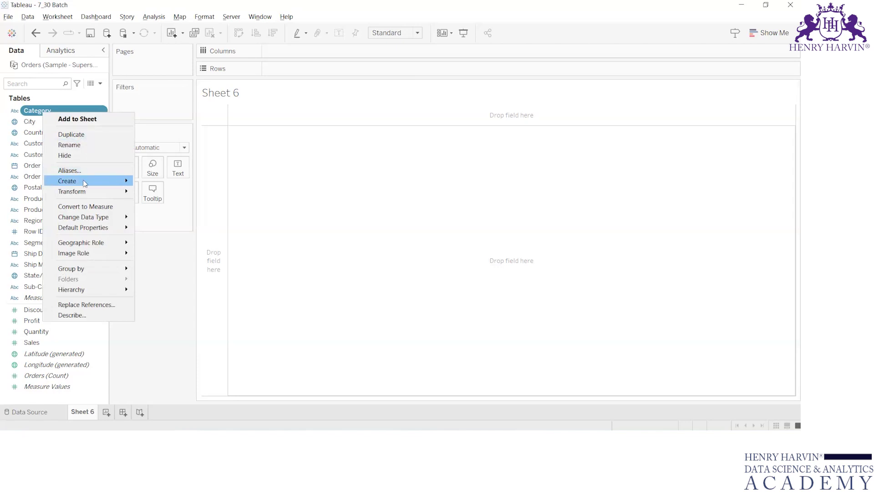
pyautogui.moveTo(84, 183)
pyautogui.click(166, 343)
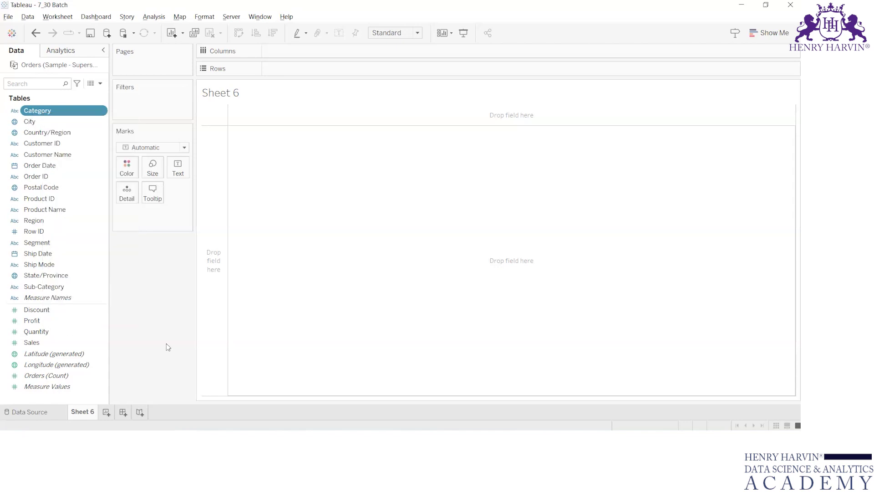
# Convert the Profit measure to a dimension, and undo the conversion
pyautogui.rightClick(39, 323)
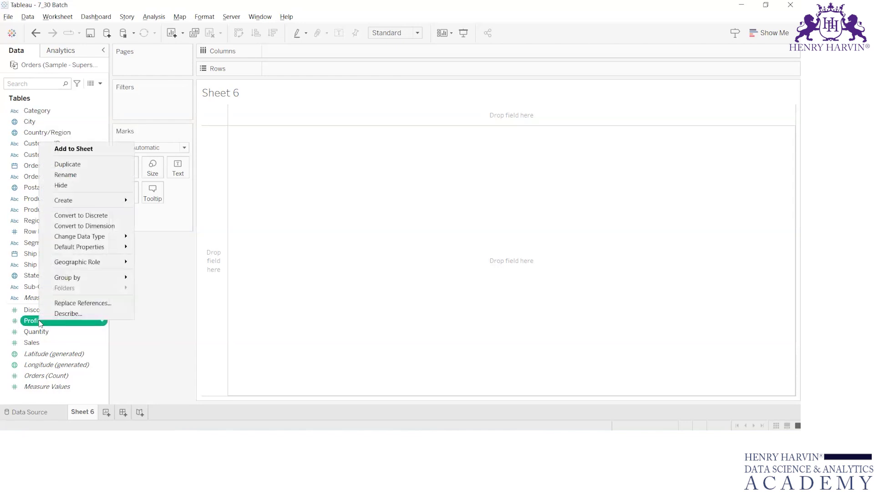
pyautogui.click(87, 226)
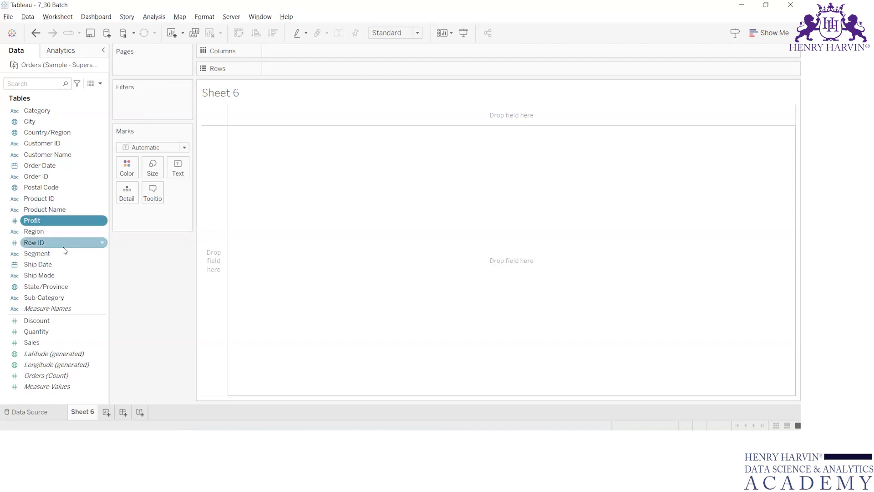
pyautogui.hotkey('ctrl', 'z')
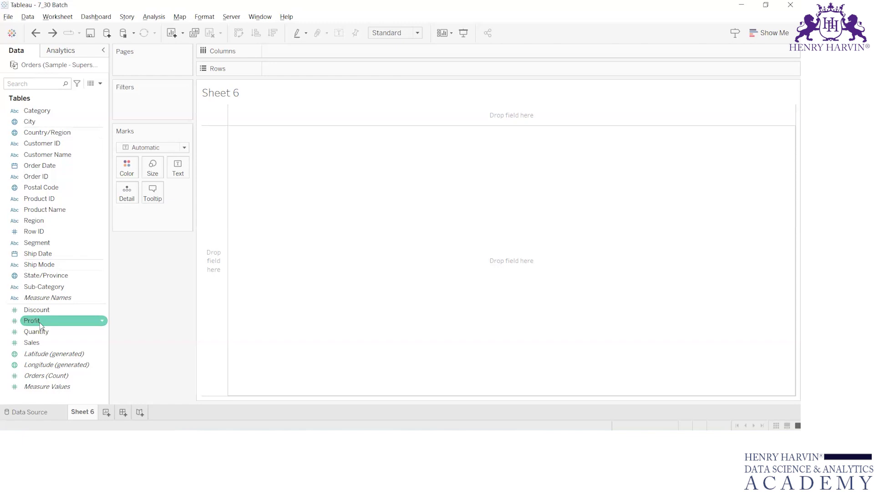
# Place the Sales measure on Rows as a sum, and remove it from the sheet
pyautogui.moveTo(44, 342); pyautogui.dragTo(292, 100)
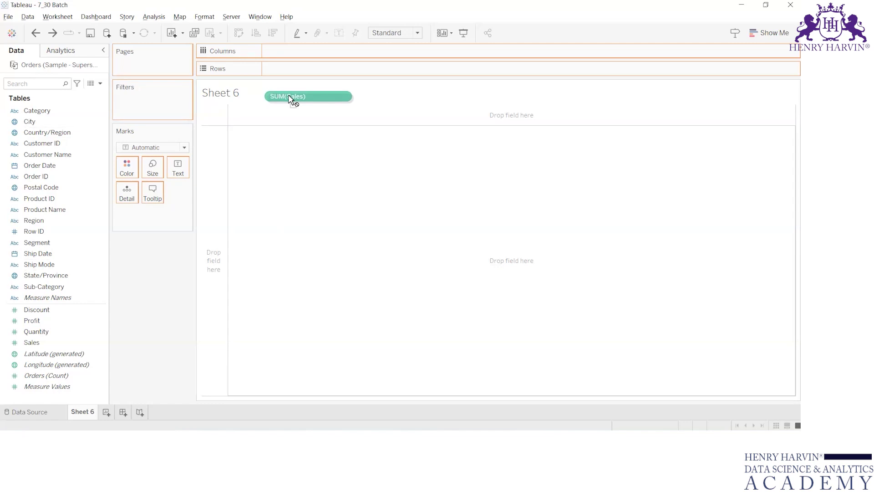
pyautogui.moveTo(291, 100); pyautogui.dragTo(291, 74)
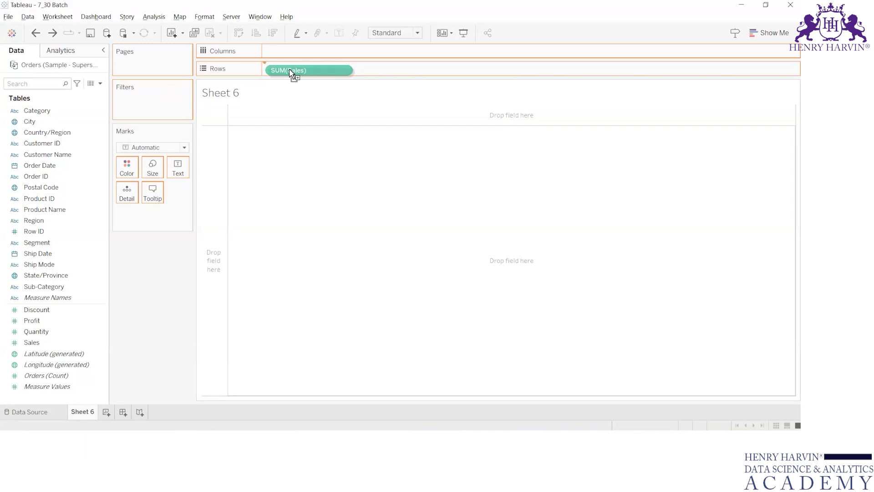
pyautogui.moveTo(291, 73); pyautogui.dragTo(292, 72)
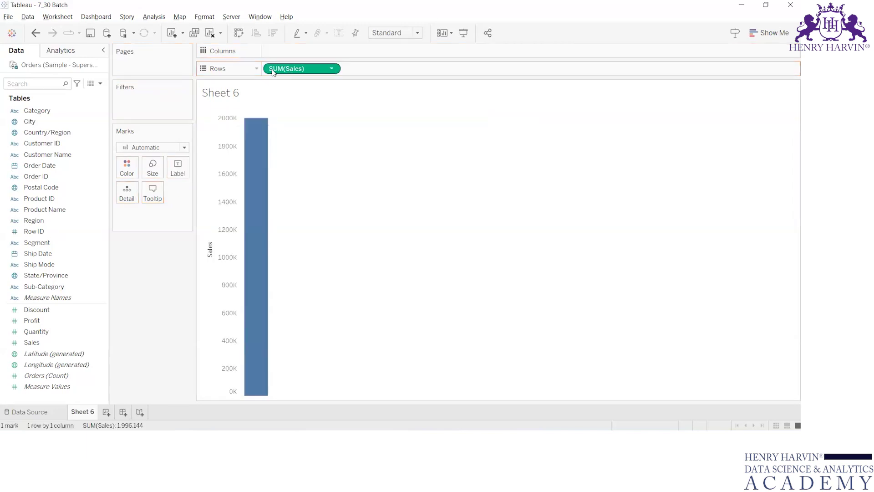
pyautogui.moveTo(296, 71); pyautogui.dragTo(57, 338)
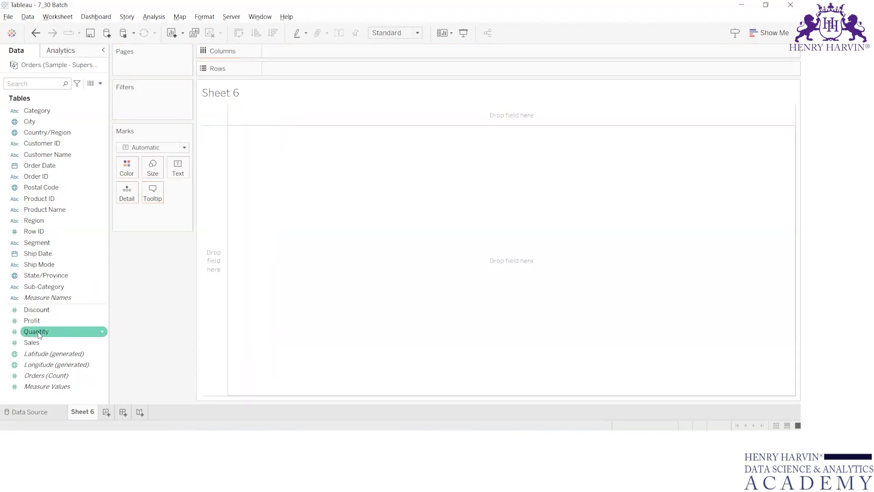
# Add Quantity to Rows, change its aggregation to Average, and take it off the shelf
pyautogui.moveTo(31, 335); pyautogui.dragTo(284, 69)
pyautogui.rightClick(284, 69)
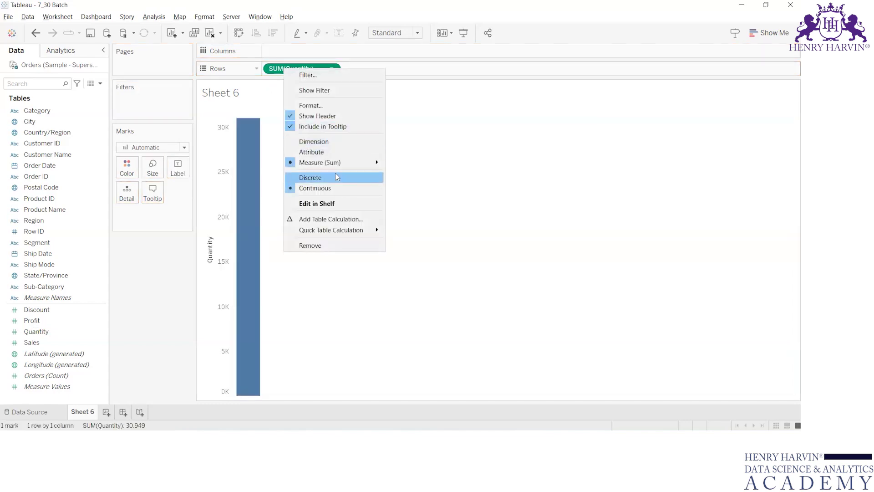
pyautogui.moveTo(364, 165)
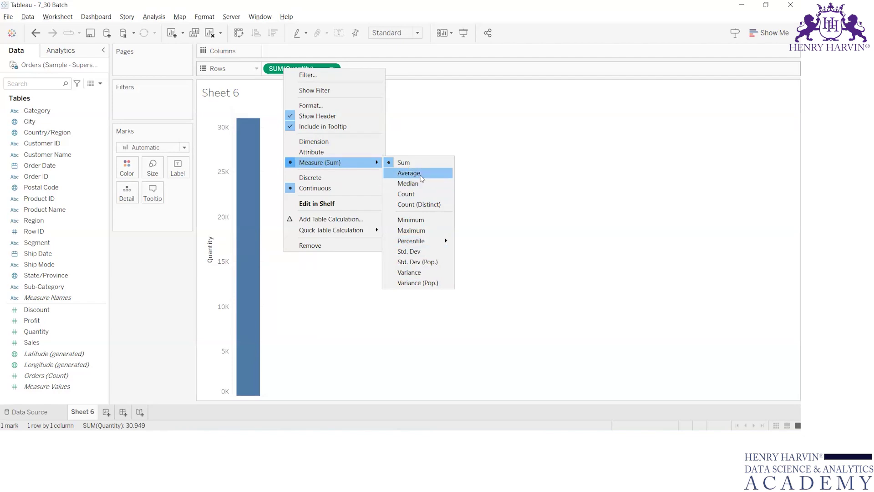
pyautogui.click(419, 174)
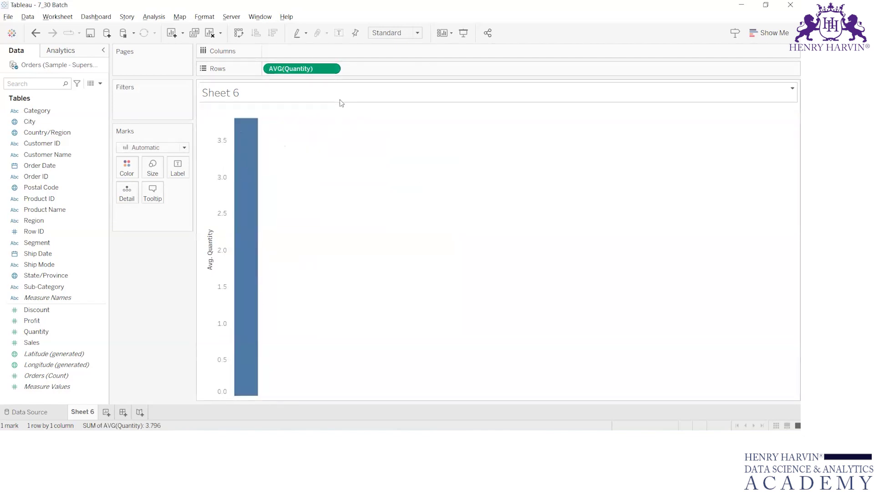
pyautogui.click(331, 69)
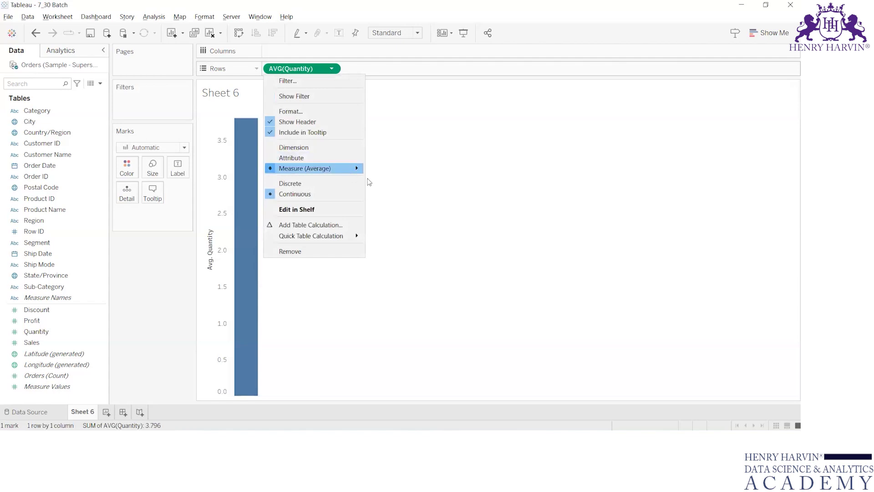
pyautogui.click(473, 161)
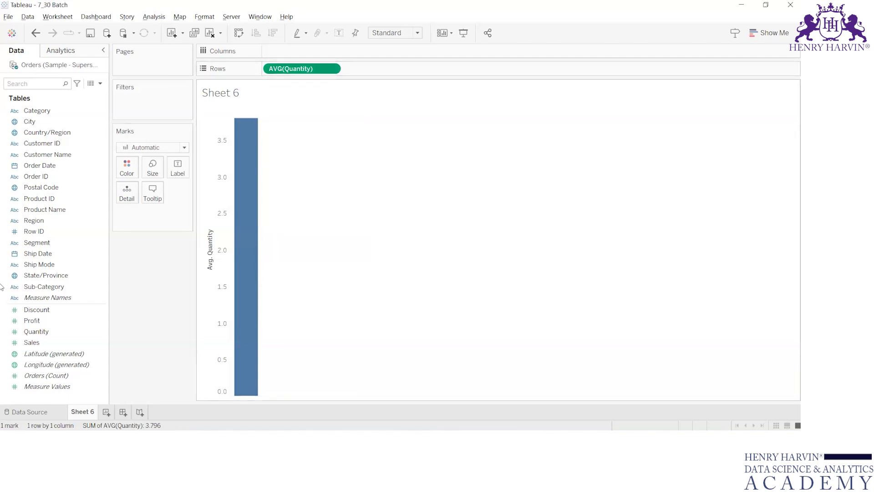
pyautogui.moveTo(299, 70); pyautogui.dragTo(41, 317)
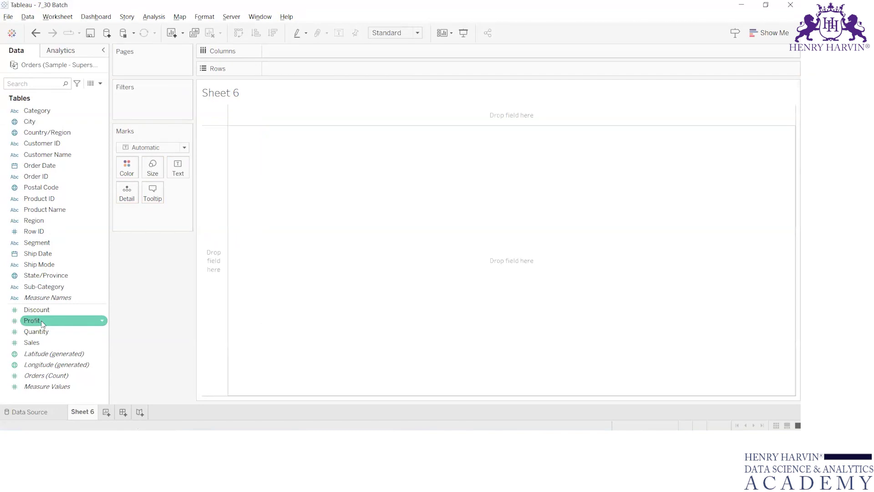
# Make the Sales field discrete in the data pane and convert it to a dimension
pyautogui.rightClick(43, 323)
pyautogui.click(36, 345)
pyautogui.rightClick(36, 343)
pyautogui.press('Escape')
pyautogui.rightClick(37, 344)
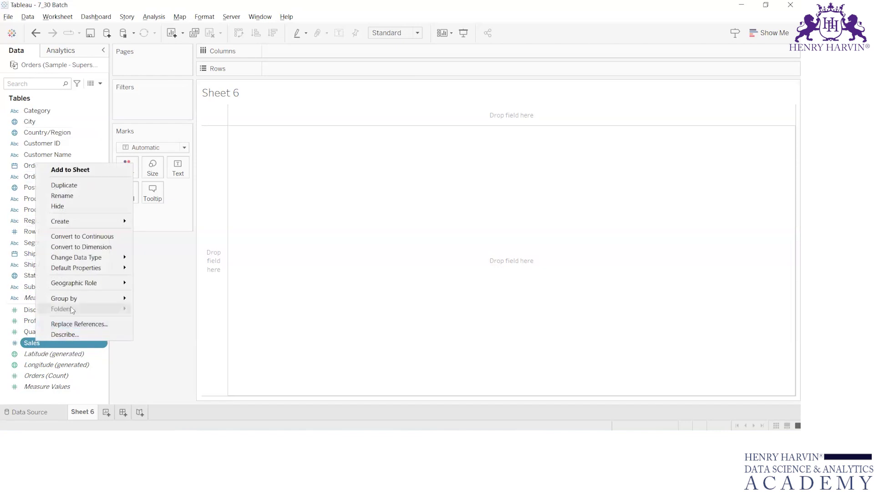
pyautogui.moveTo(91, 249); pyautogui.dragTo(90, 246)
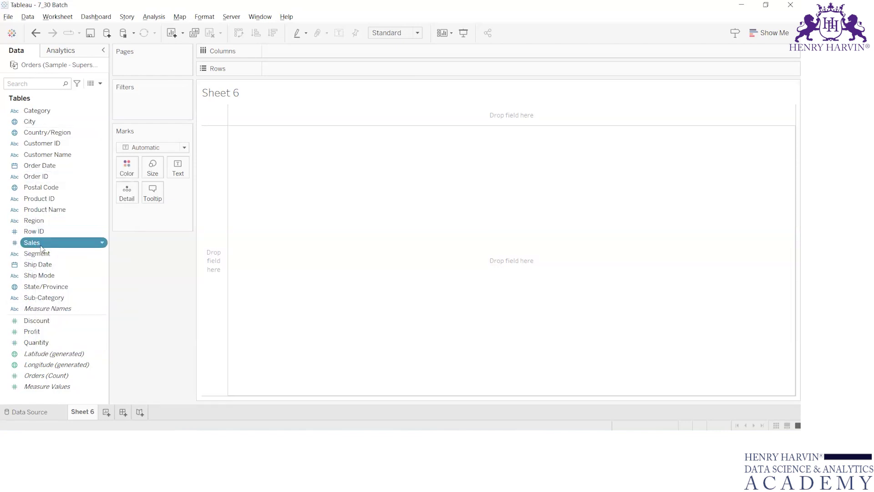
# Add the discrete Sales dimension to Rows with all its members
pyautogui.moveTo(41, 246); pyautogui.dragTo(302, 70)
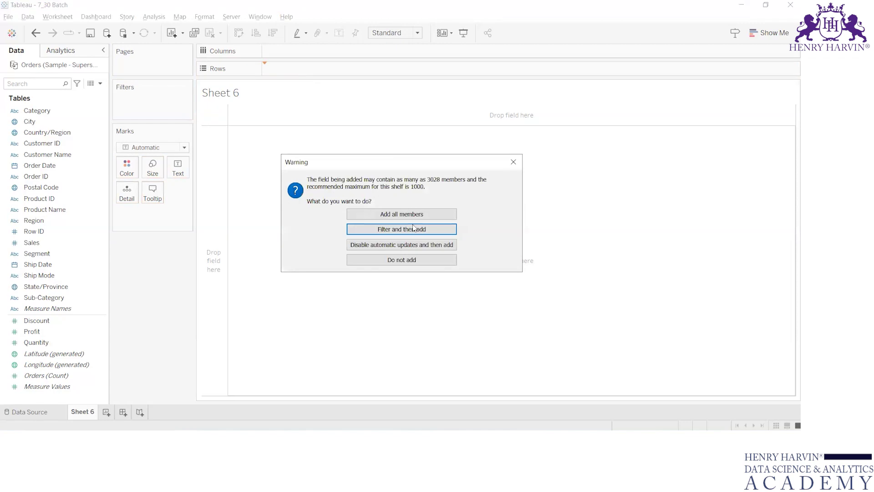
pyautogui.click(397, 218)
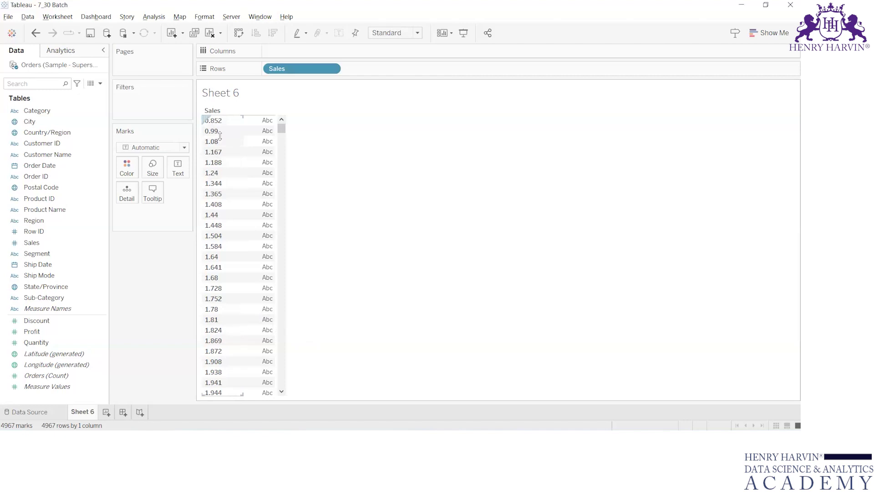
pyautogui.click(58, 387)
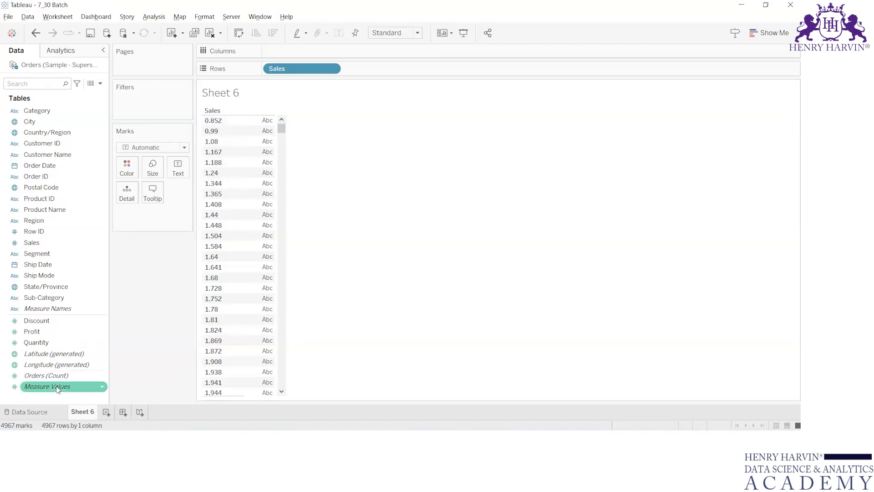
# Compare the Sales column of the Orders table on the Data Source page with the values listed in Sheet 6
pyautogui.click(46, 411)
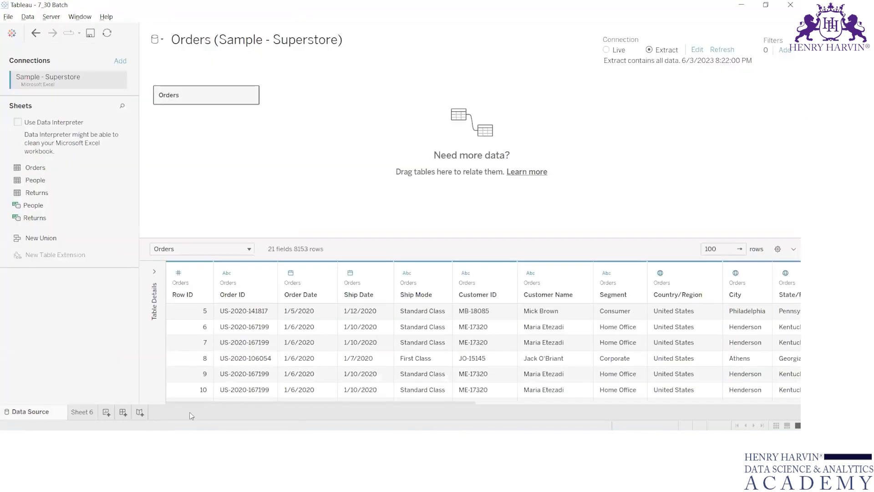
pyautogui.moveTo(264, 402); pyautogui.dragTo(587, 402)
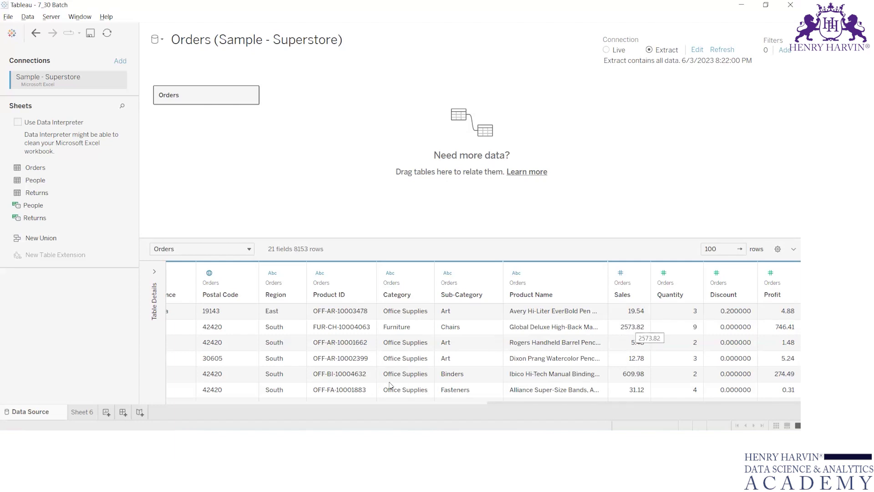
pyautogui.click(77, 415)
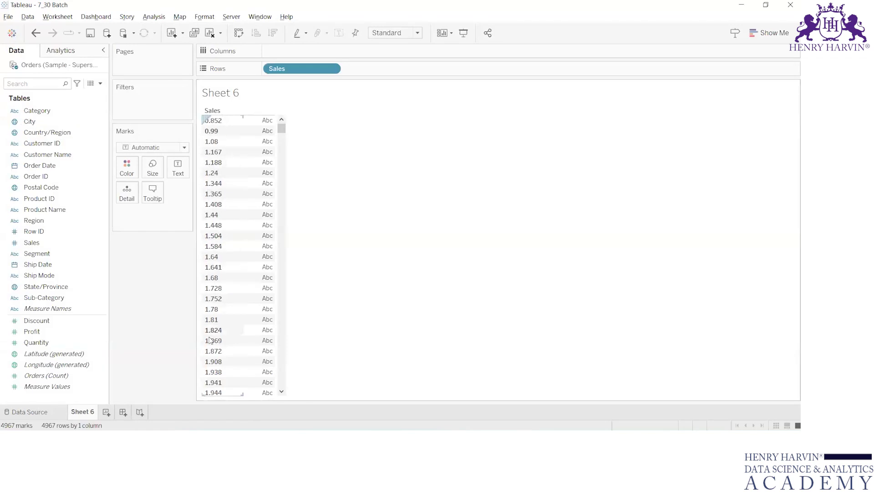
pyautogui.moveTo(283, 128)
pyautogui.mouseDown()
pyautogui.moveTo(296, 398)
pyautogui.moveTo(279, 120)
pyautogui.mouseUp()
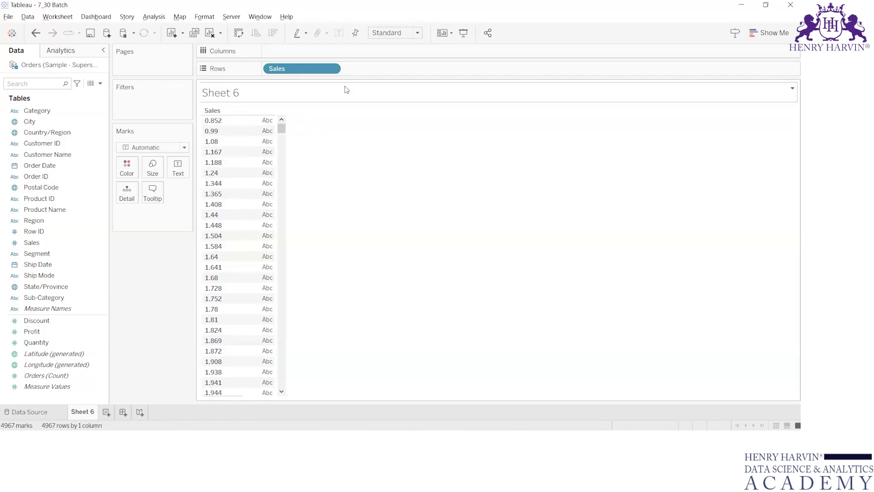
# Change Sales on Rows to a Sum measure, and remove it from the sheet
pyautogui.rightClick(302, 71)
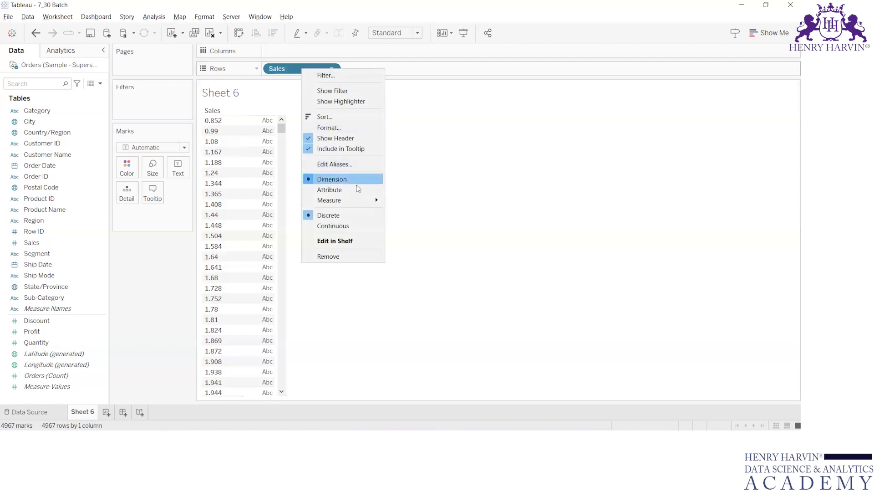
pyautogui.moveTo(374, 201)
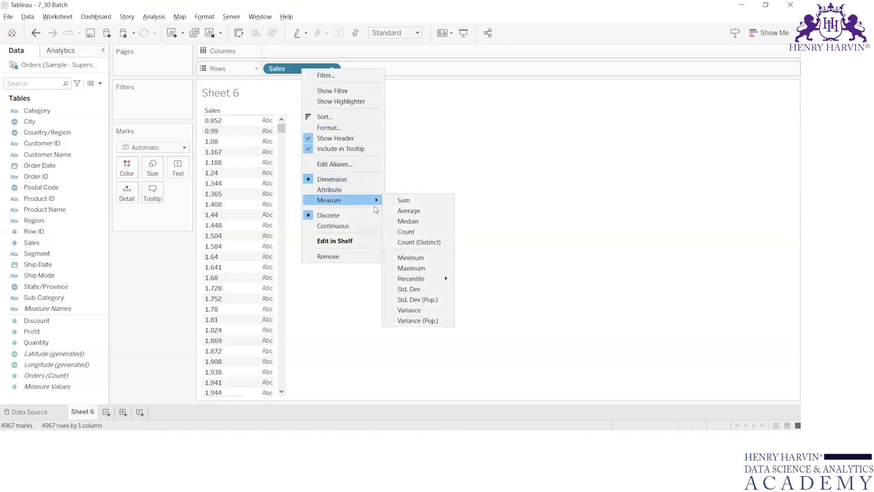
pyautogui.click(421, 200)
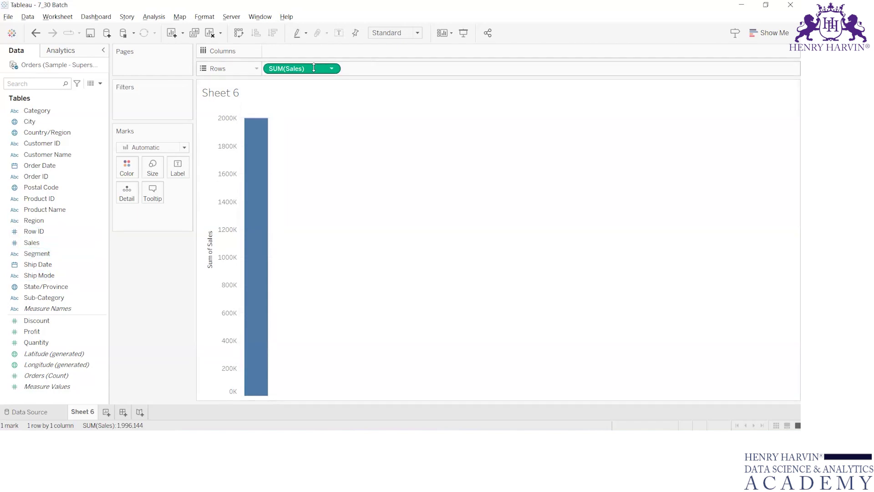
pyautogui.moveTo(312, 69); pyautogui.dragTo(28, 240)
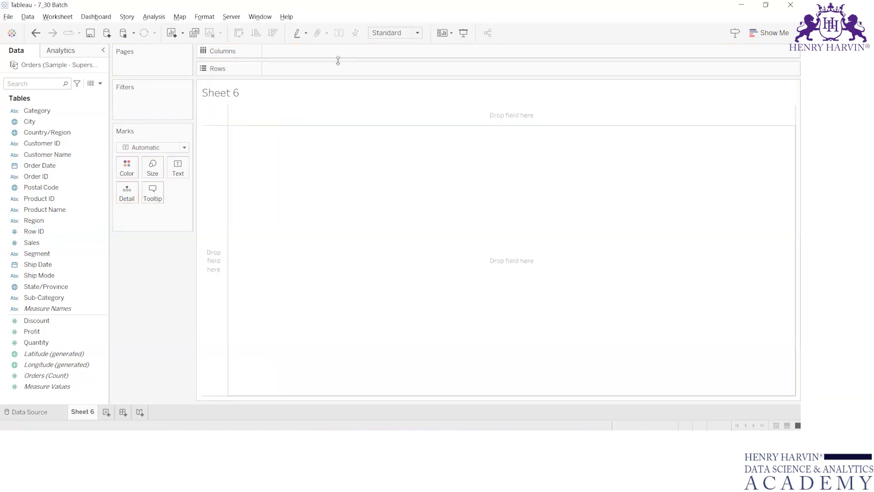
# Convert the Sales field in the data pane to continuous and back to a measure
pyautogui.rightClick(48, 243)
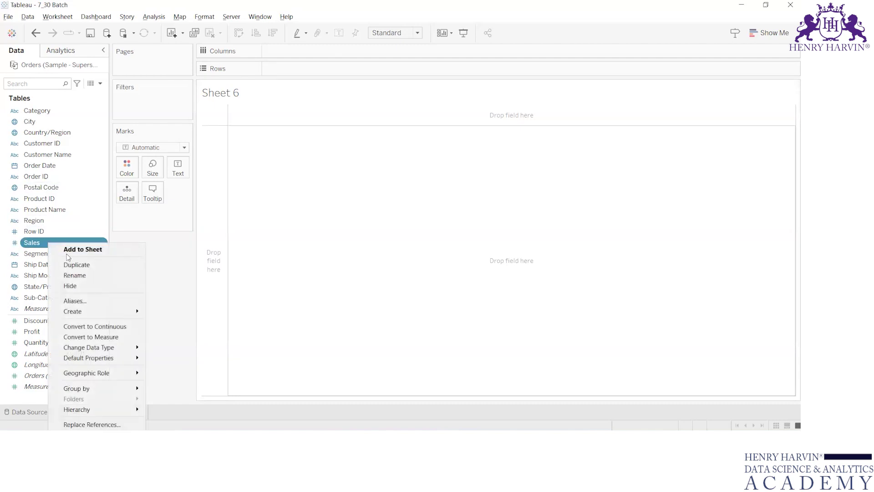
pyautogui.click(107, 328)
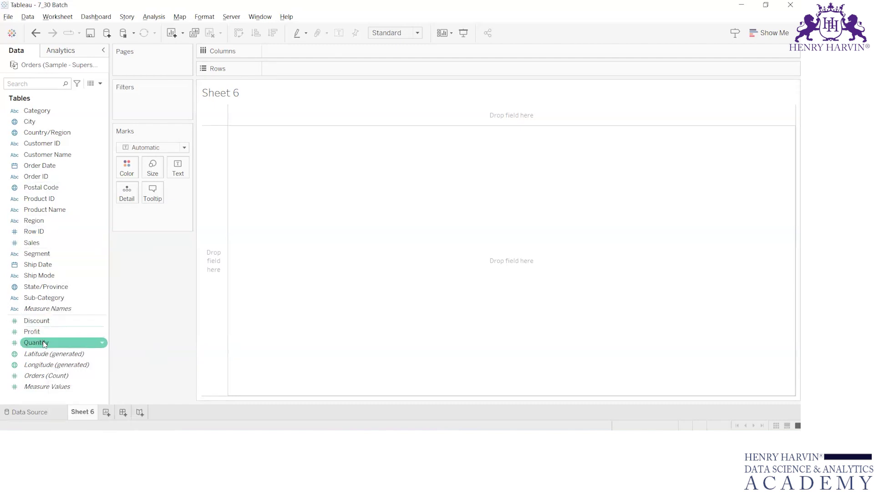
pyautogui.rightClick(37, 242)
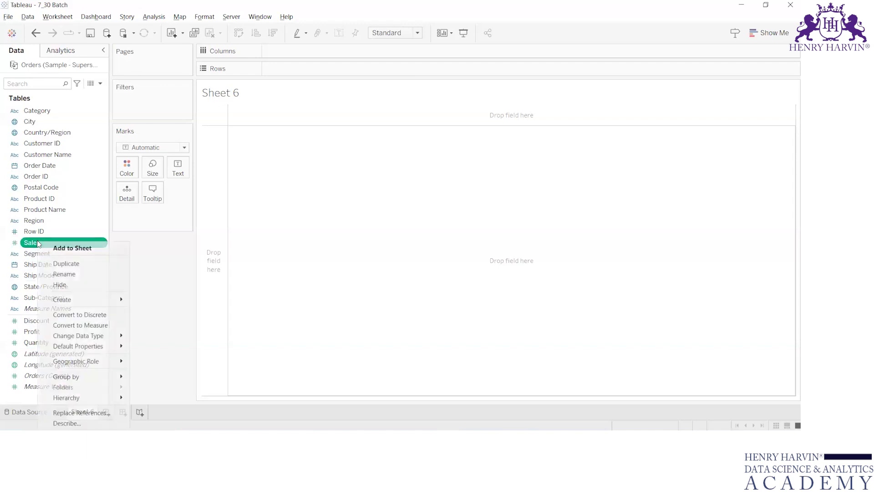
pyautogui.click(84, 326)
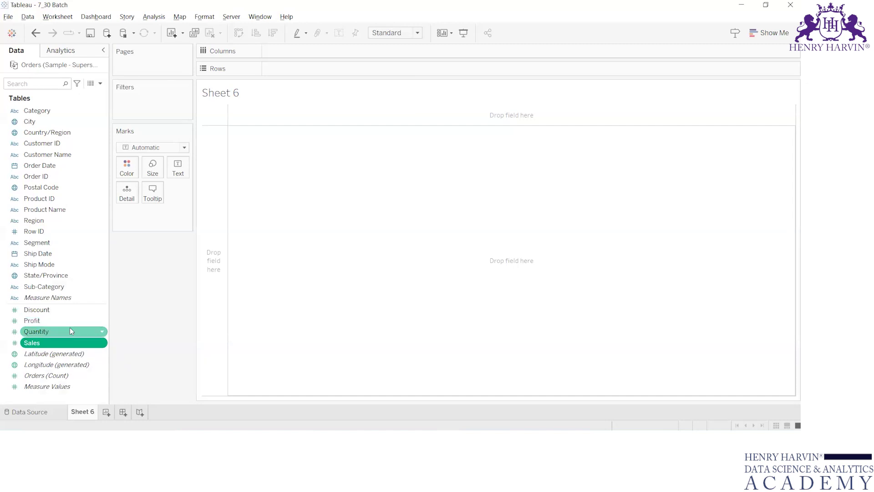
# Add Sales to Rows by entering the field name directly on the shelf, and remove it from the sheet
pyautogui.moveTo(69, 343); pyautogui.dragTo(210, 182)
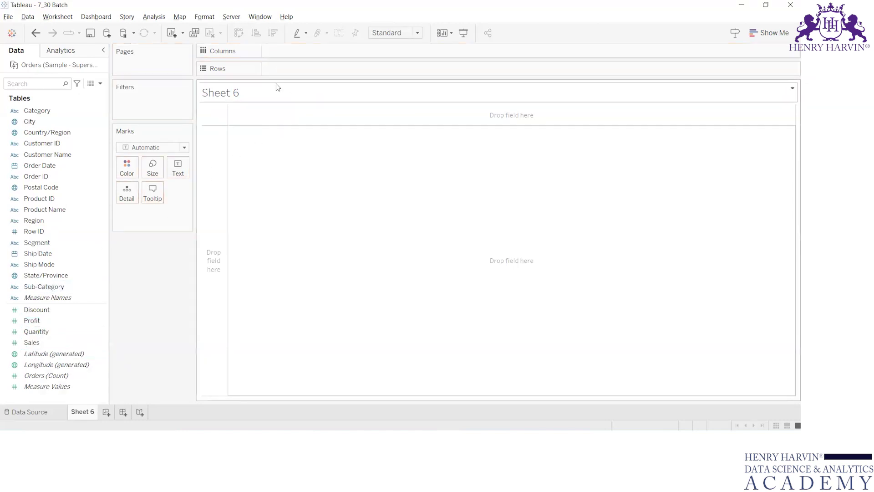
pyautogui.doubleClick(294, 69)
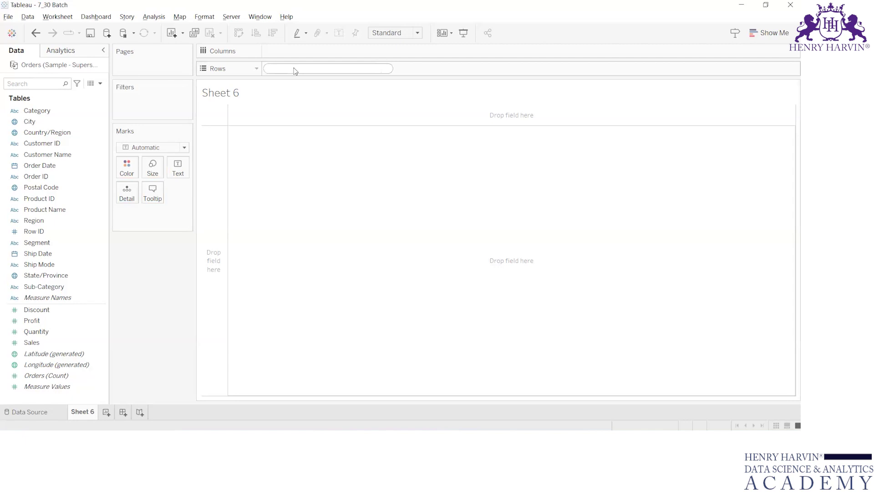
pyautogui.write('[Sales')
pyautogui.press('Return')
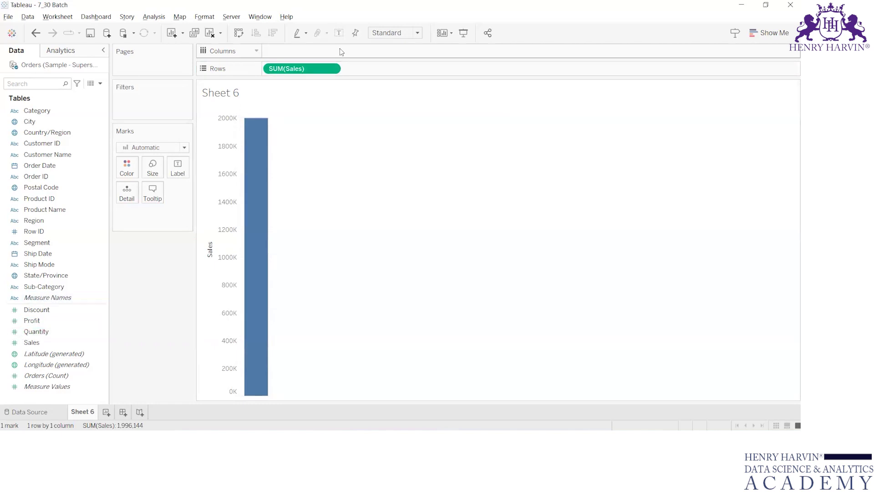
pyautogui.click(43, 286)
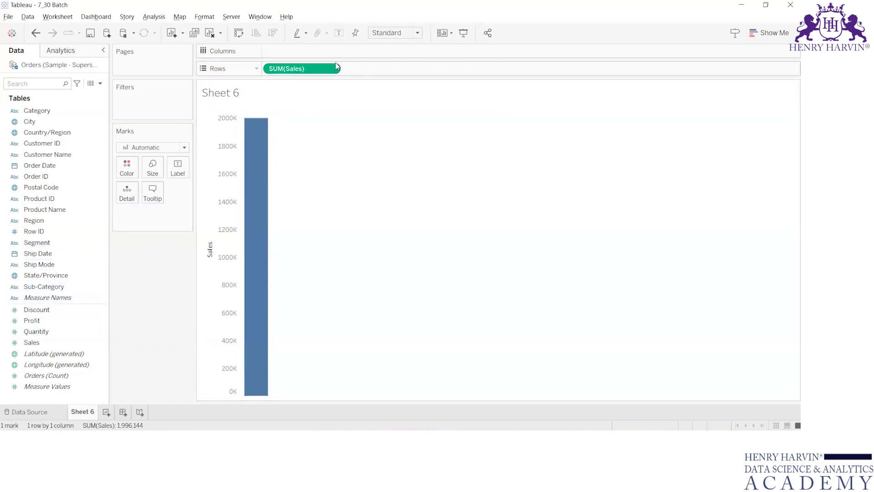
pyautogui.click(333, 69)
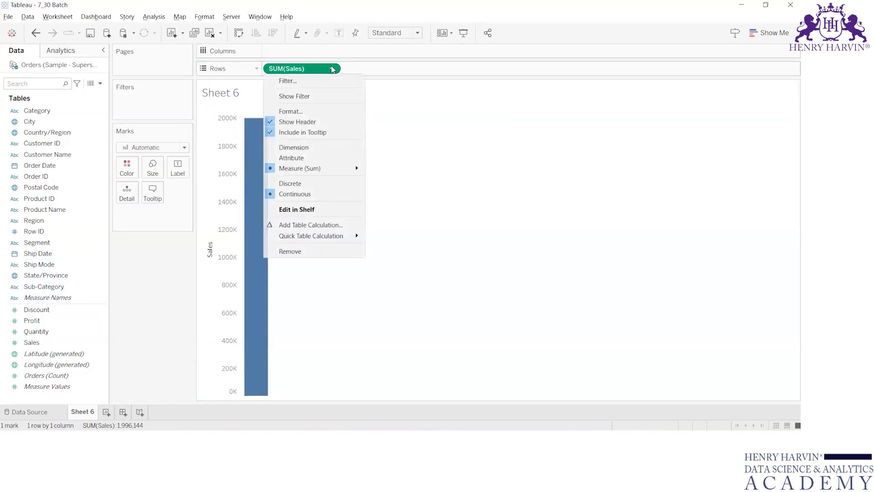
pyautogui.click(312, 251)
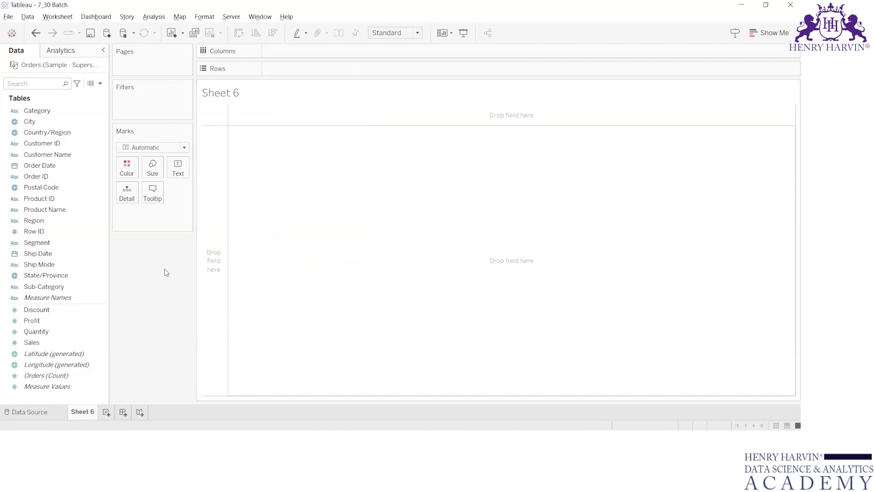
# Examine the dimension fields and the measure fields in the data pane, comparing their data type icons and colours
pyautogui.click(50, 112)
pyautogui.click(41, 198)
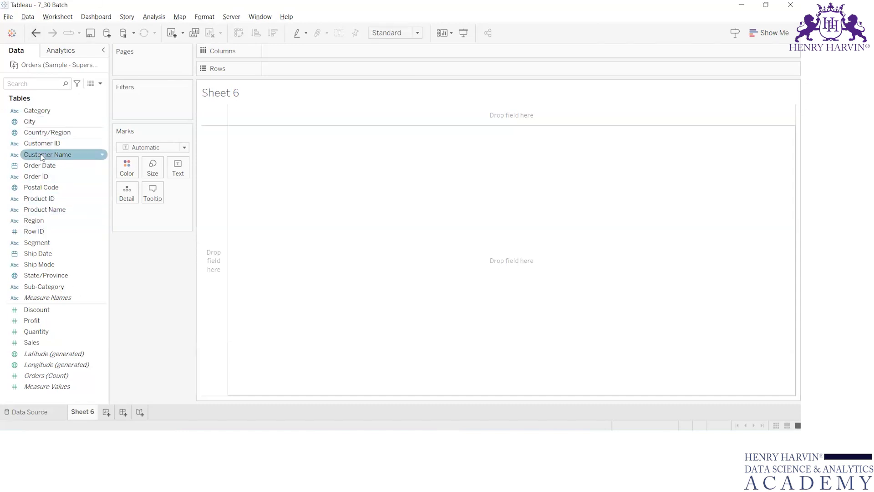
pyautogui.click(40, 132)
pyautogui.click(41, 143)
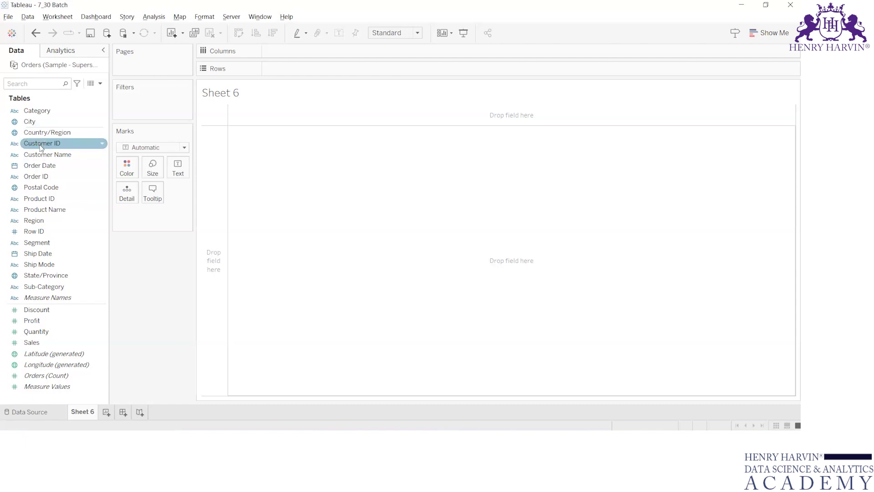
pyautogui.click(40, 122)
pyautogui.click(40, 176)
pyautogui.click(41, 166)
pyautogui.click(48, 221)
pyautogui.click(40, 211)
pyautogui.click(40, 220)
pyautogui.click(40, 166)
pyautogui.click(43, 132)
pyautogui.click(32, 121)
pyautogui.click(54, 211)
pyautogui.click(46, 154)
pyautogui.click(44, 110)
pyautogui.click(43, 132)
pyautogui.click(32, 122)
pyautogui.click(41, 111)
pyautogui.click(25, 177)
pyautogui.click(44, 210)
pyautogui.click(41, 187)
pyautogui.click(39, 264)
pyautogui.click(45, 276)
pyautogui.click(39, 264)
pyautogui.click(32, 342)
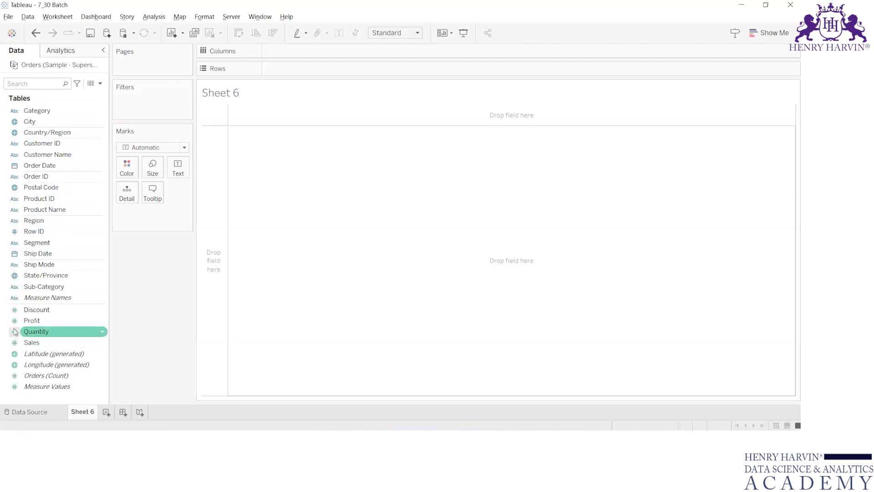
pyautogui.moveTo(68, 411)
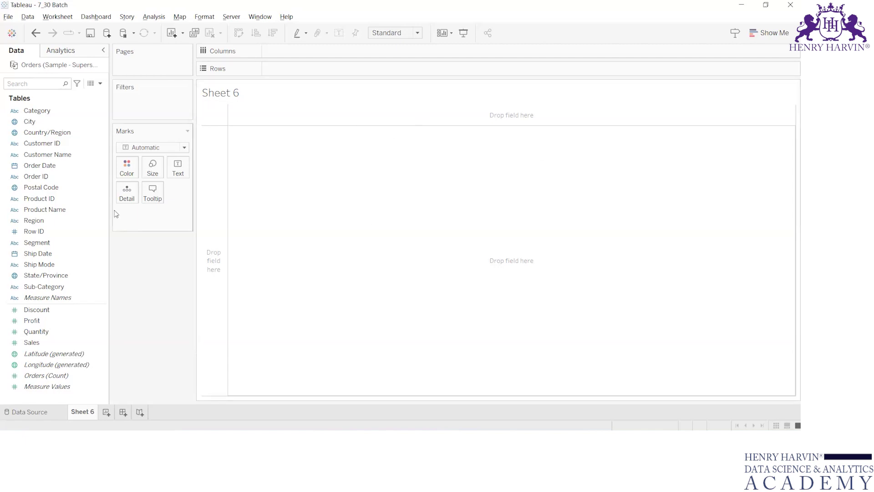
# Place the Category dimension on Rows to list its members, and remove it from the sheet
pyautogui.click(43, 112)
pyautogui.moveTo(44, 113); pyautogui.dragTo(332, 72)
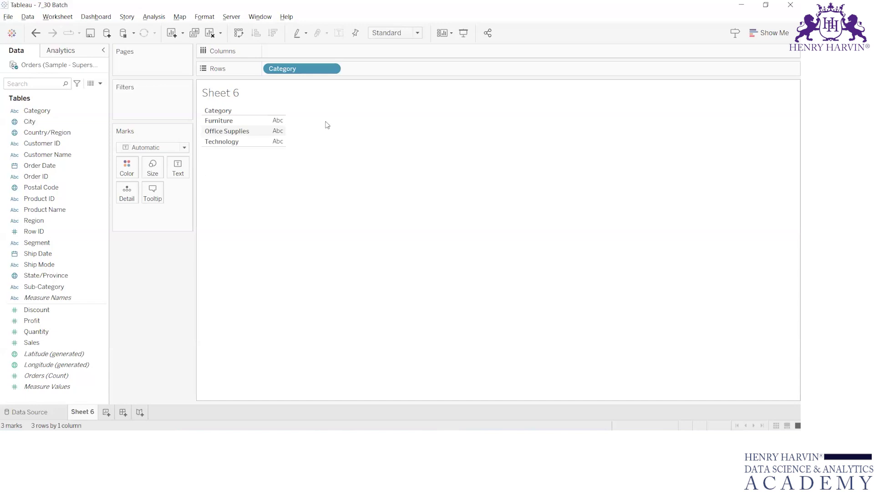
pyautogui.moveTo(299, 70); pyautogui.dragTo(91, 230)
# Place Sales on Rows and Profit on Columns, and convert both summed measures to discrete
pyautogui.moveTo(31, 342)
pyautogui.mouseDown()
pyautogui.moveTo(327, 76)
pyautogui.moveTo(319, 84)
pyautogui.moveTo(322, 69)
pyautogui.moveTo(292, 66)
pyautogui.mouseUp()
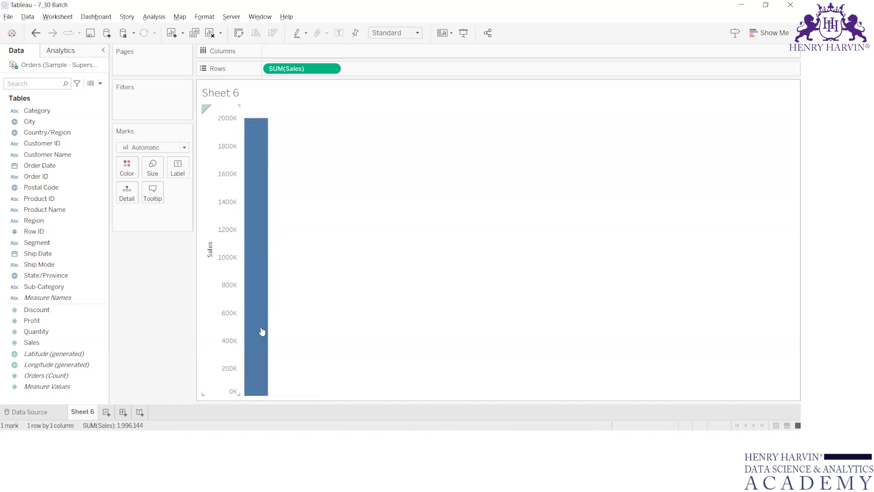
pyautogui.moveTo(44, 321); pyautogui.dragTo(283, 50)
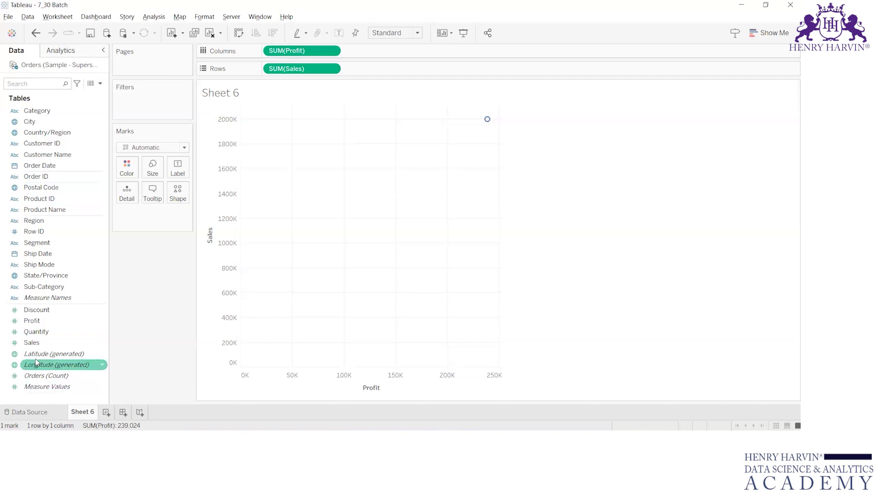
pyautogui.rightClick(295, 52)
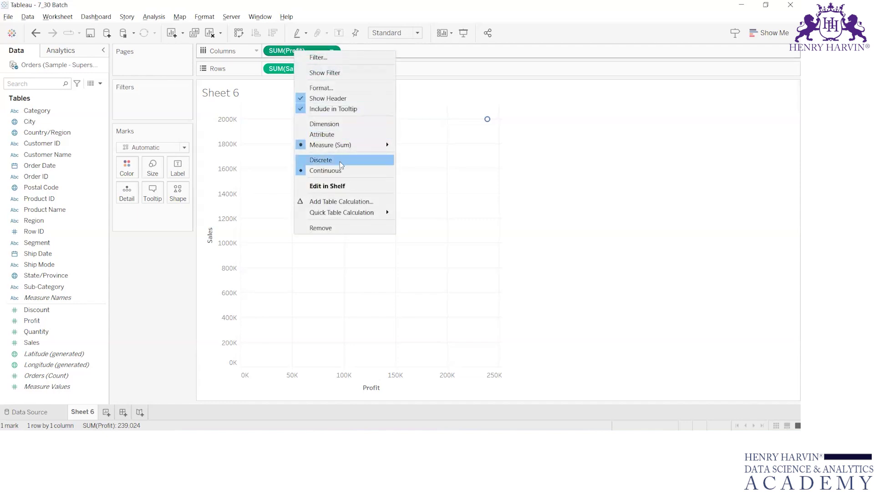
pyautogui.click(342, 163)
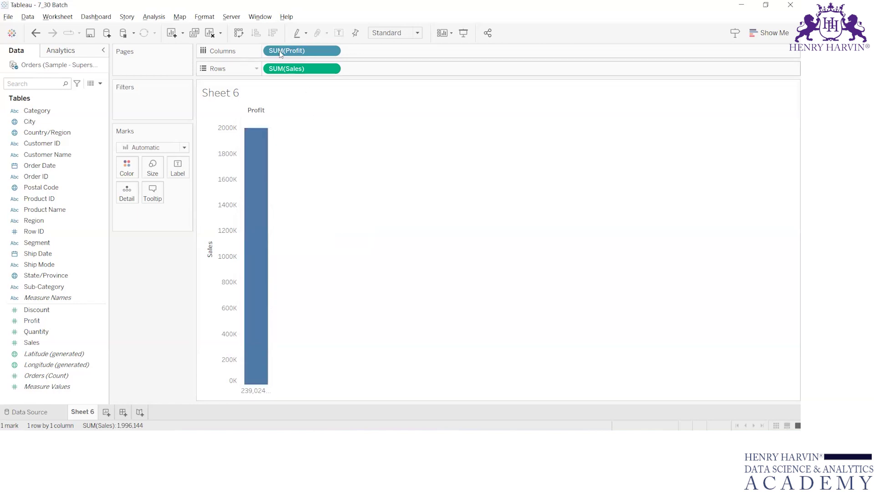
pyautogui.rightClick(311, 73)
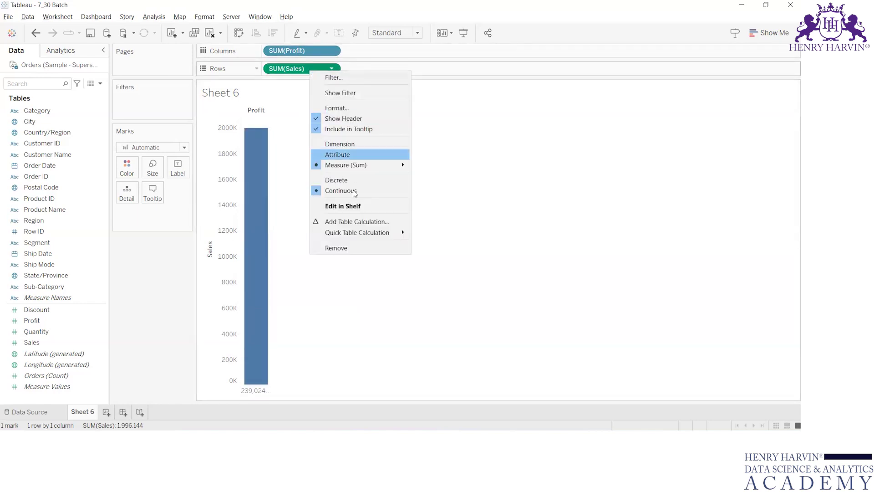
pyautogui.click(385, 183)
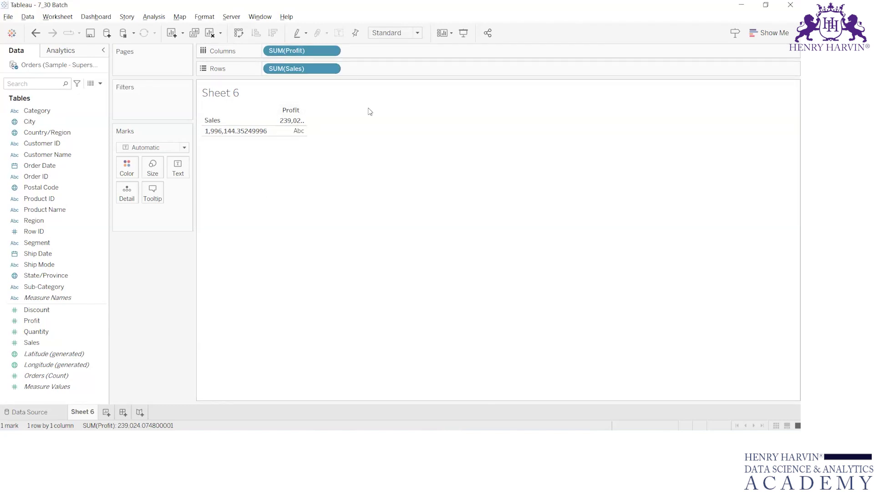
# Clear the sheet, and build a text table of Profit, Quantity and Sales by Sub-Category
pyautogui.click(210, 33)
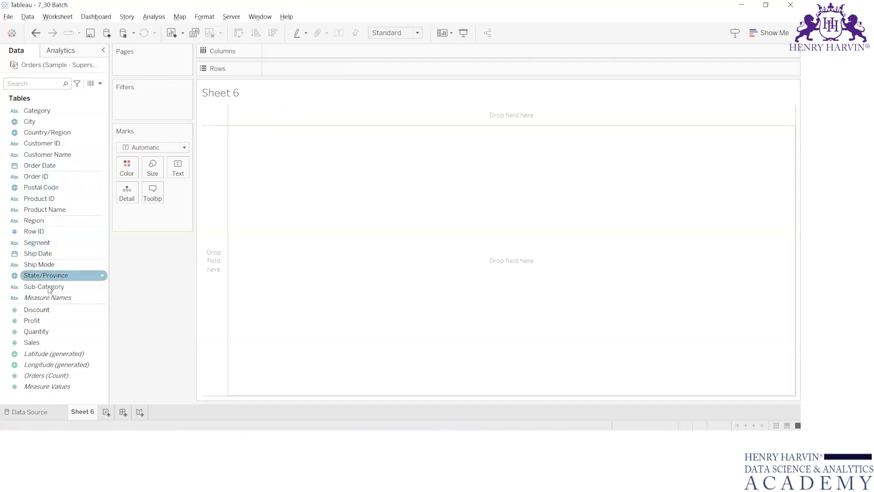
pyautogui.moveTo(48, 287); pyautogui.dragTo(304, 69)
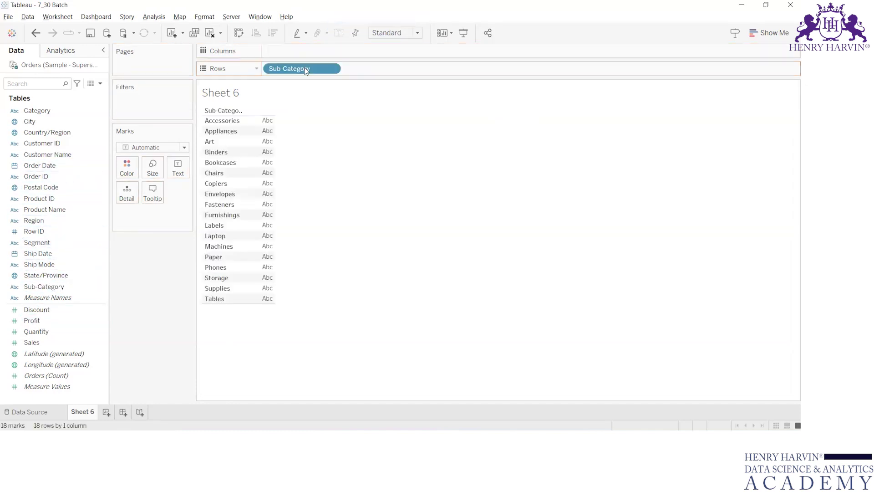
pyautogui.click(43, 322)
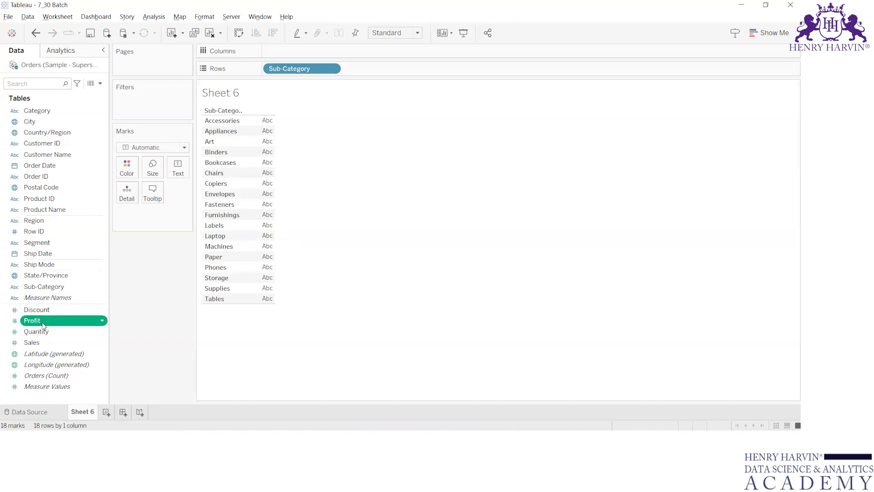
pyautogui.doubleClick(43, 322)
pyautogui.doubleClick(45, 332)
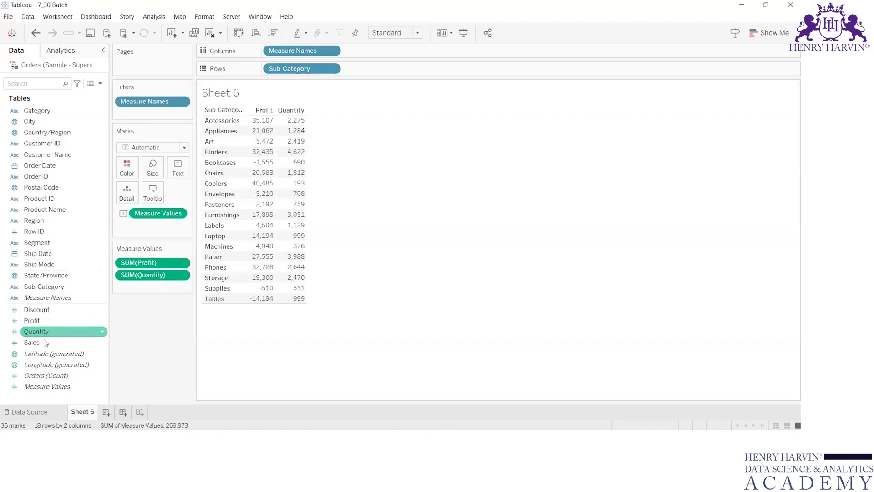
pyautogui.doubleClick(45, 341)
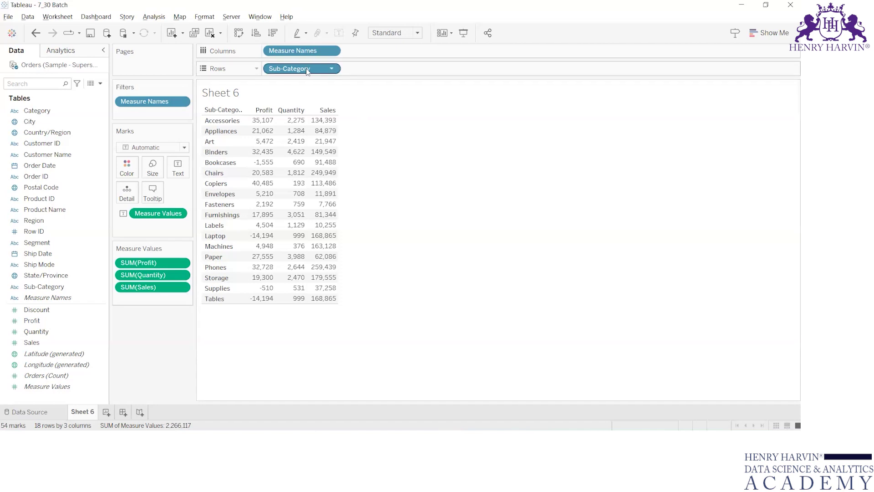
# Remove Sub-Category from Rows to see the overall totals, and undo the removal
pyautogui.moveTo(306, 71); pyautogui.dragTo(18, 253)
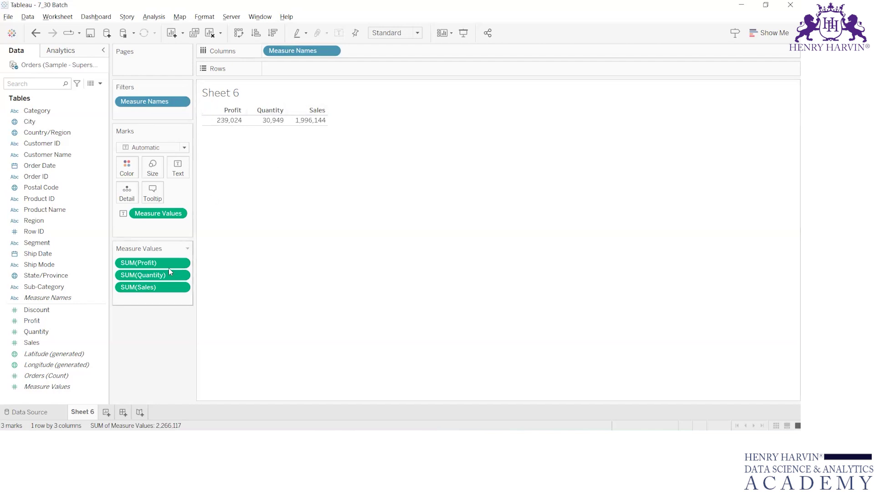
pyautogui.hotkey('ctrl', 'z')
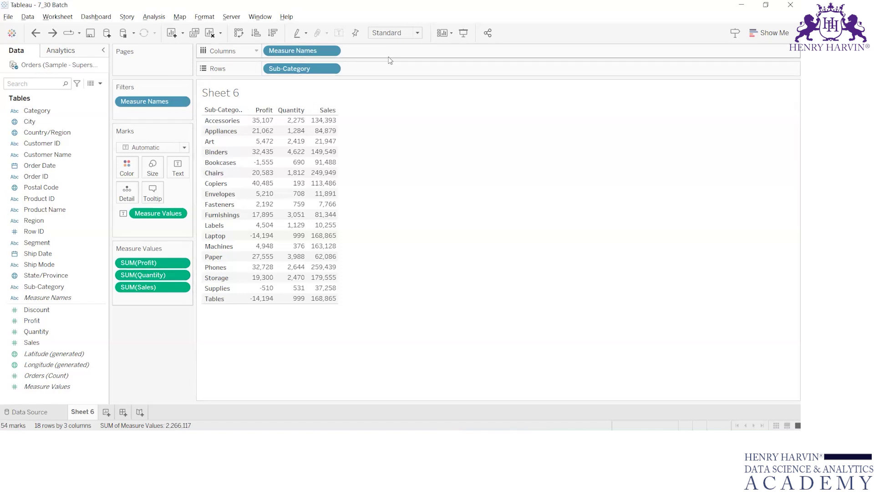
pyautogui.doubleClick(388, 74)
pyautogui.click(452, 119)
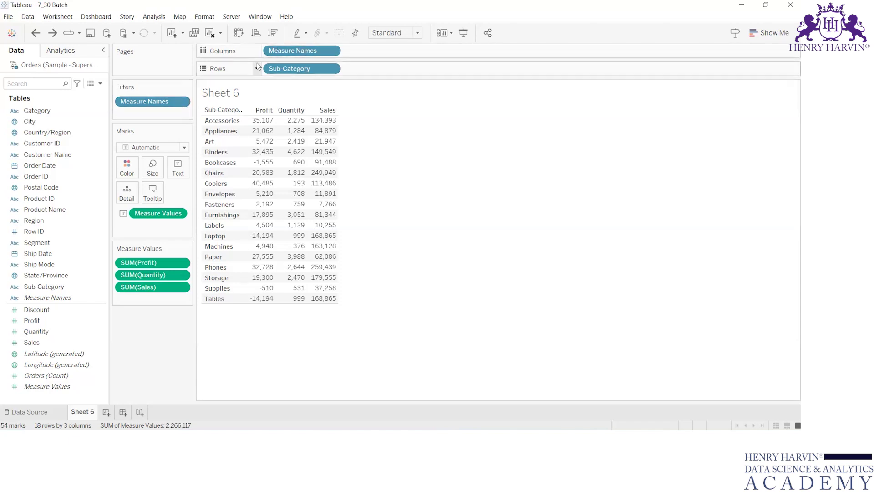
# Remove Measure Names, Measure Values and the Measure Names filter, leaving only Sub-Category on Rows
pyautogui.moveTo(300, 50); pyautogui.dragTo(31, 177)
pyautogui.moveTo(156, 108); pyautogui.dragTo(155, 225)
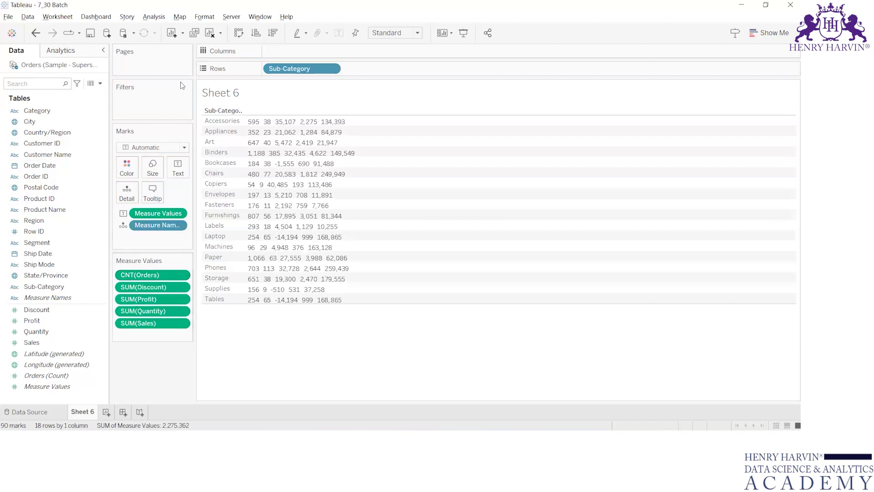
pyautogui.moveTo(155, 219); pyautogui.dragTo(2, 354)
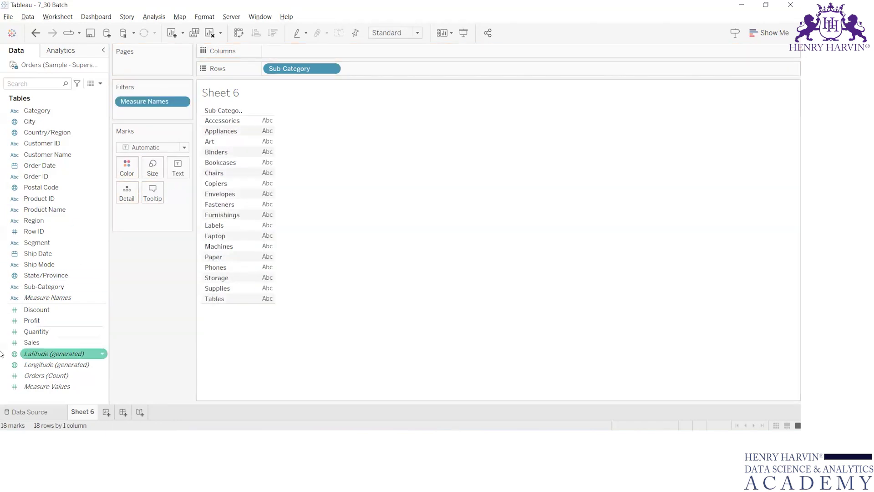
pyautogui.moveTo(150, 102); pyautogui.dragTo(110, 163)
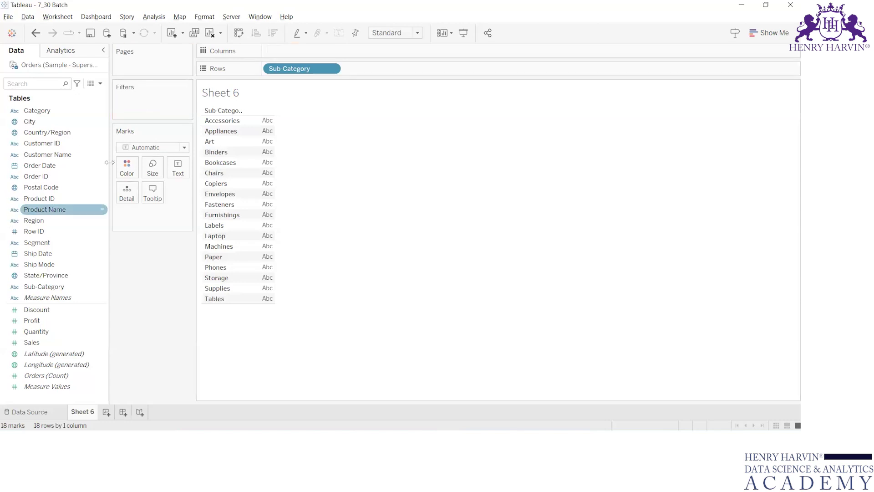
# Show summed Sales as text for each Sub-Category, and move it to Columns to get horizontal bars
pyautogui.moveTo(43, 342); pyautogui.dragTo(177, 168)
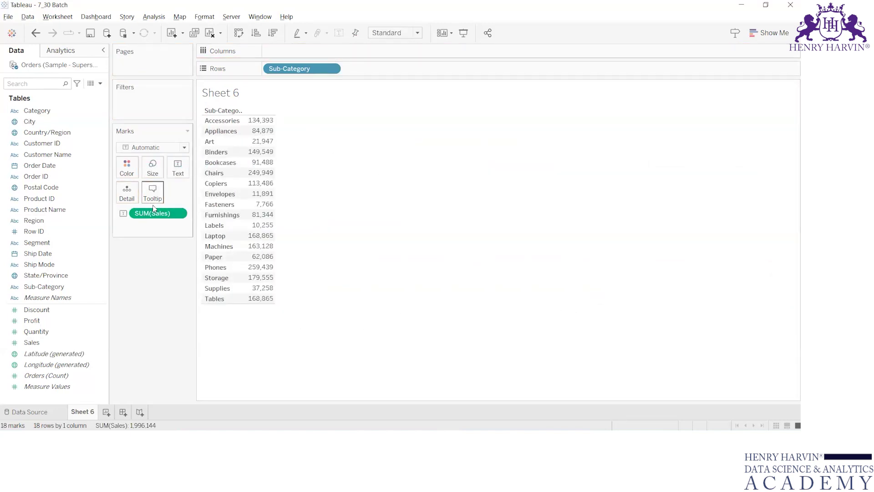
pyautogui.hotkey('ctrl', '1')
pyautogui.moveTo(136, 214); pyautogui.dragTo(287, 53)
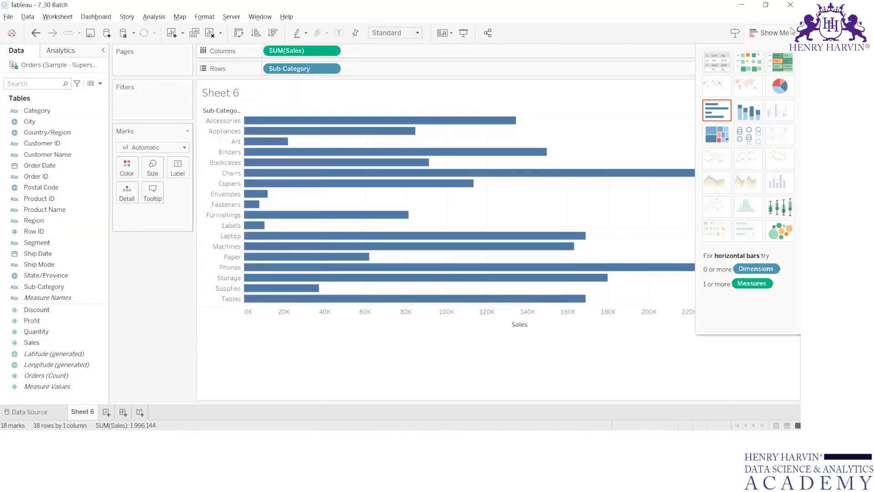
pyautogui.click(777, 32)
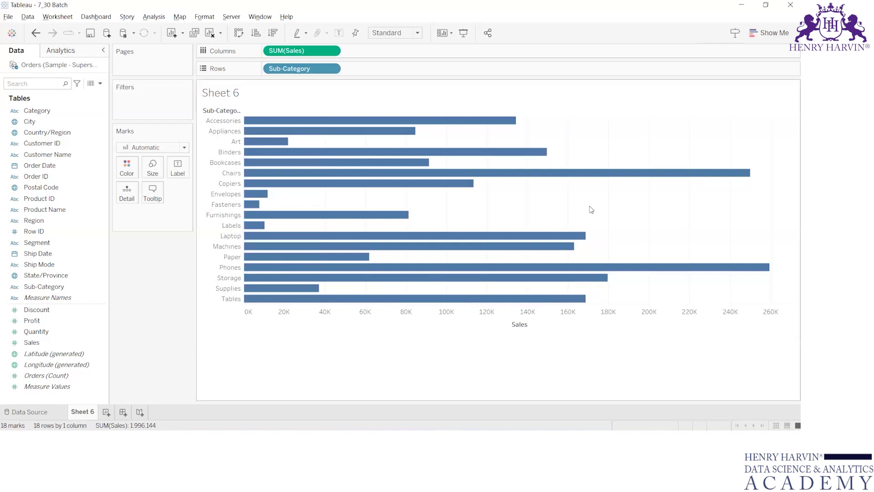
# Turn the chart into vertical bars by exchanging Sales and Sub-Category between the shelves, and try Swap Rows and Columns both ways
pyautogui.moveTo(291, 51); pyautogui.dragTo(382, 71)
pyautogui.moveTo(322, 68); pyautogui.dragTo(322, 51)
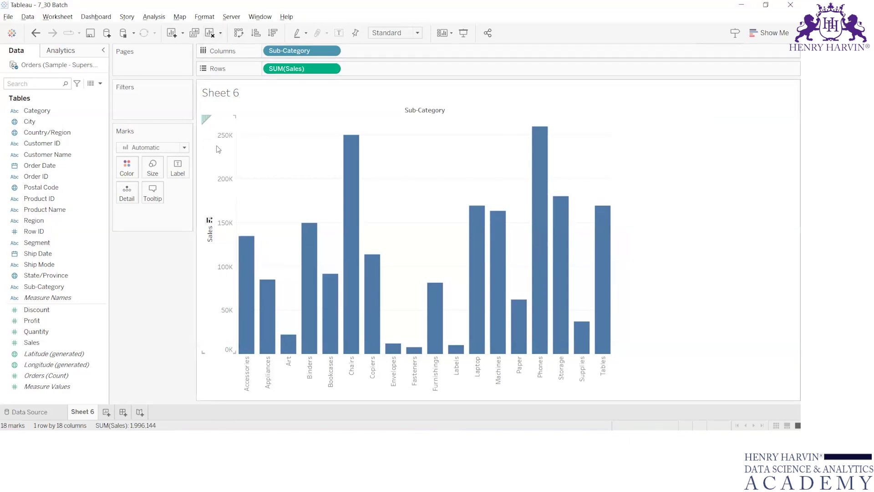
pyautogui.moveTo(300, 223)
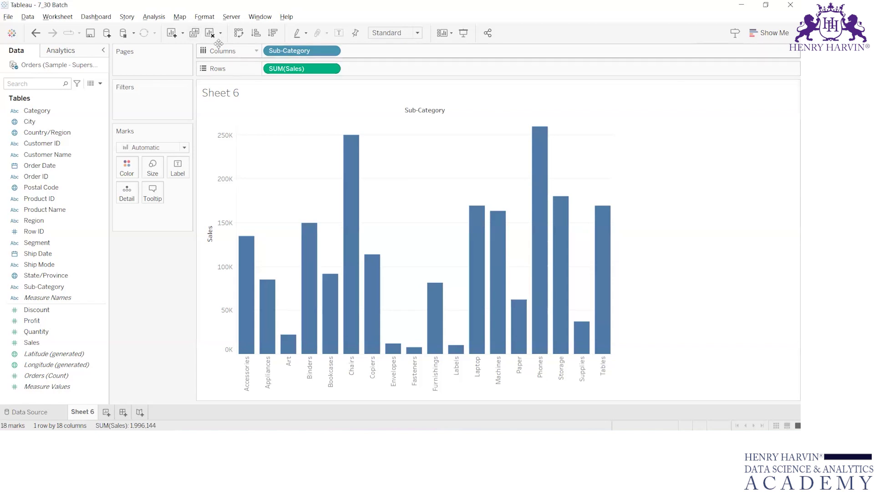
pyautogui.hotkey('ctrl', 'w')
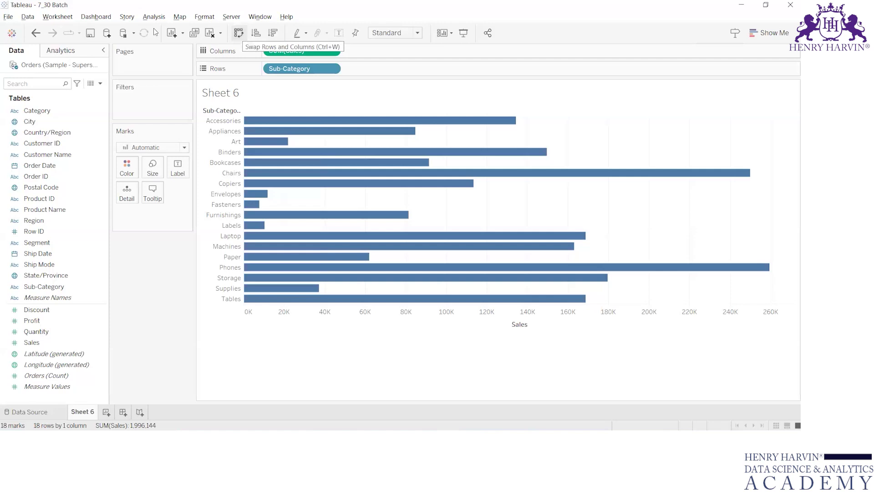
pyautogui.hotkey('ctrl', 'w')
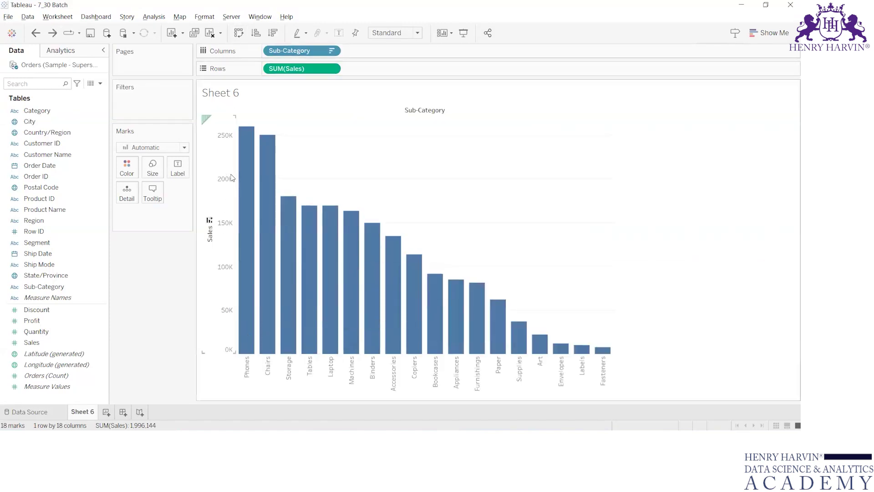
# Move Sub-Category back to Rows and the summed Sales back to Columns for a horizontal bar chart
pyautogui.moveTo(296, 55); pyautogui.dragTo(336, 74)
pyautogui.moveTo(303, 70); pyautogui.dragTo(290, 69)
pyautogui.moveTo(359, 68); pyautogui.dragTo(317, 50)
pyautogui.hotkey('ctrl', 'z')
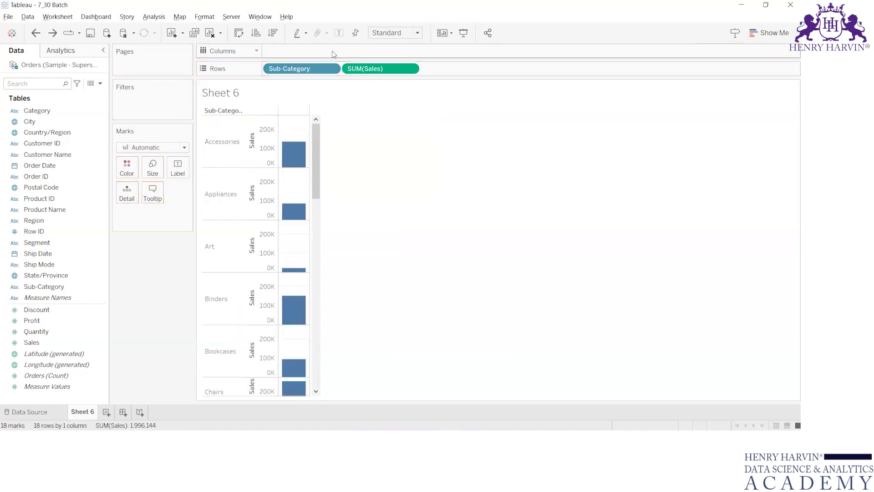
pyautogui.moveTo(391, 68); pyautogui.dragTo(340, 53)
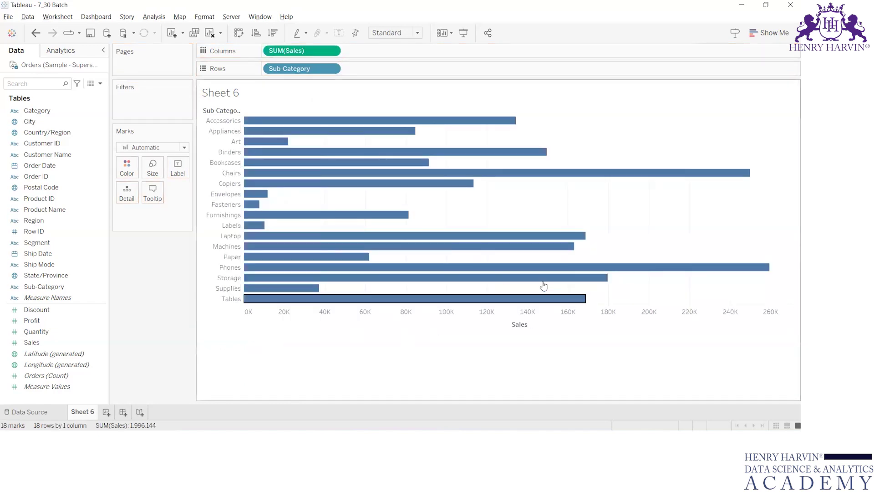
# Sort the Sub-Category bars in descending order of Sales, and toggle Swap Rows and Columns, ending with horizontal bars
pyautogui.click(272, 33)
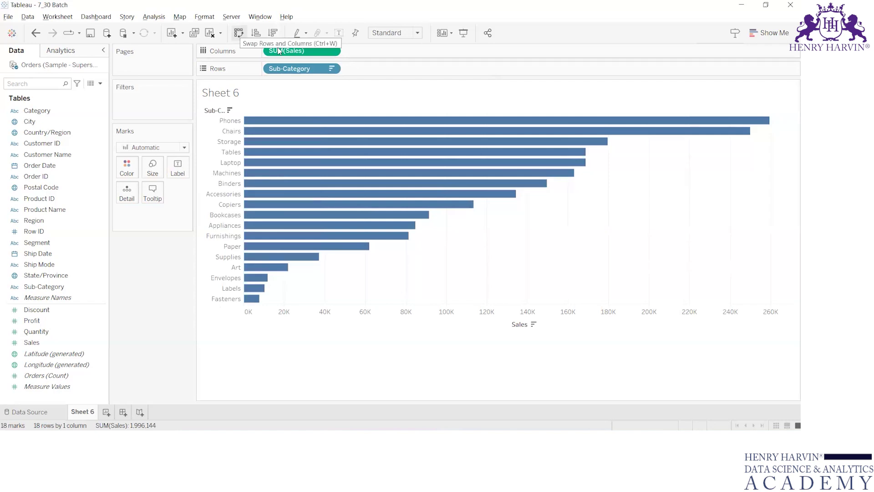
pyautogui.hotkey('ctrl', 'w')
pyautogui.hotkey('ctrl', 'w')
pyautogui.hotkey('ctrl', 'w')
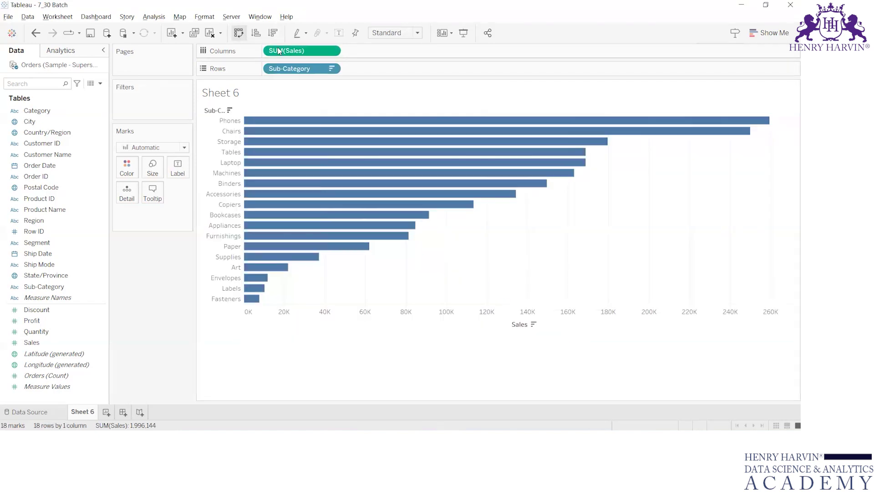